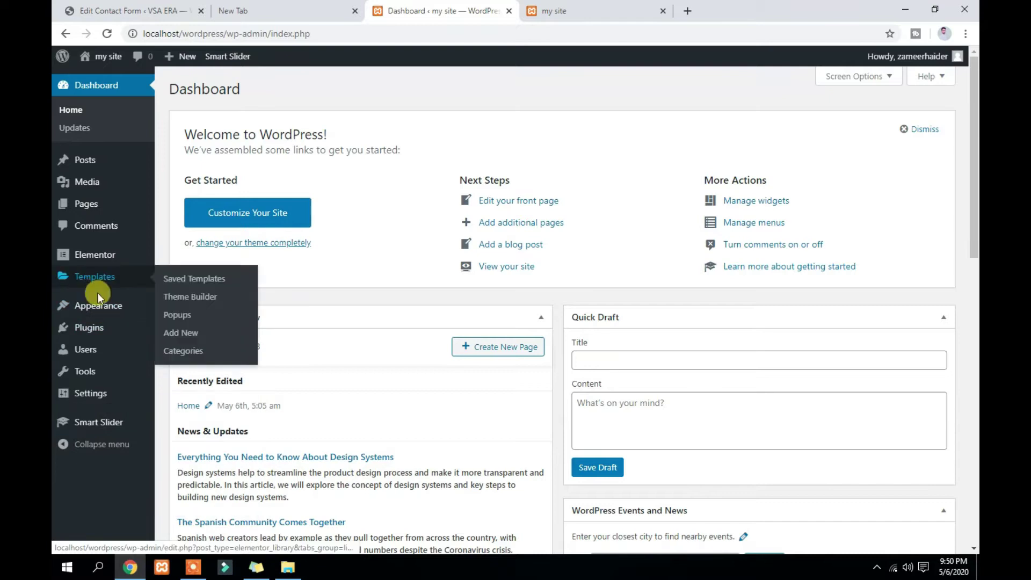
Search the Add New plugins directory for "contact form"
click(177, 353)
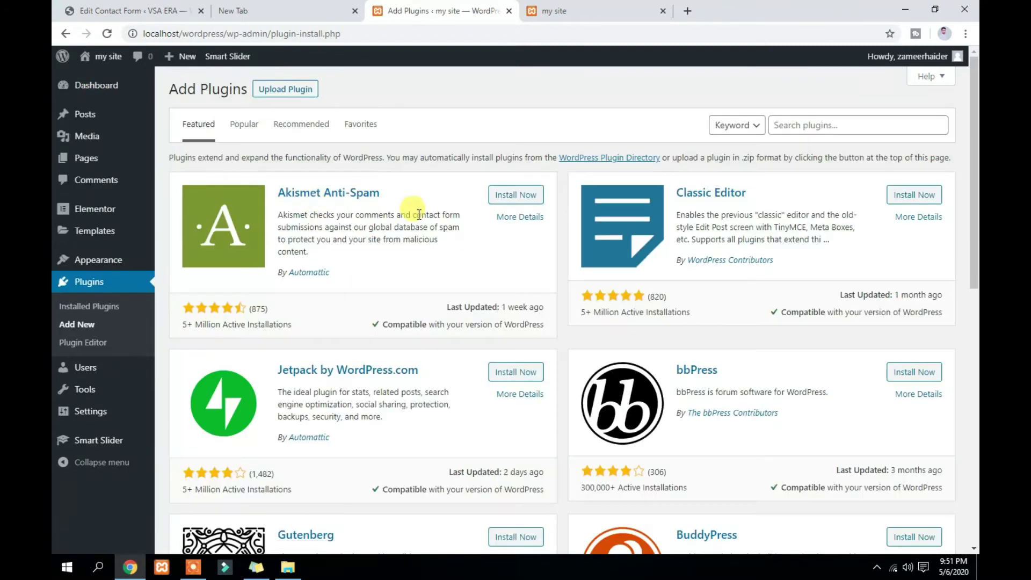
click(814, 126)
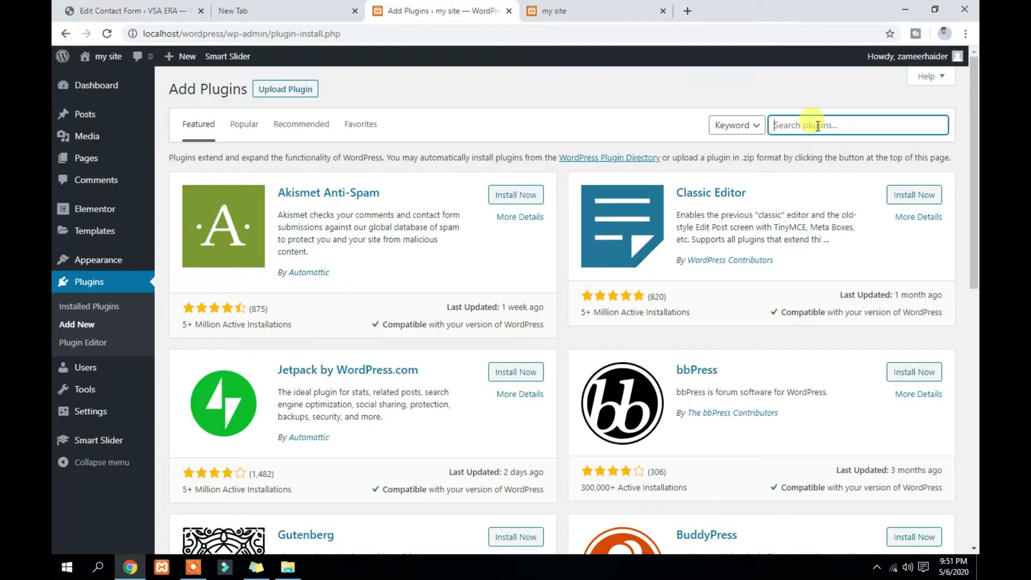
text(contact form)
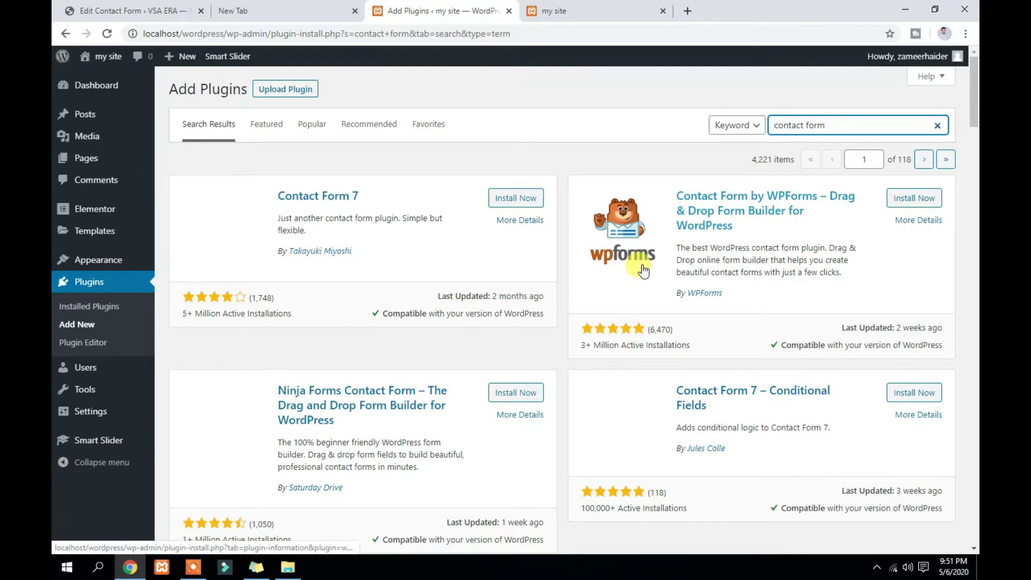
Browse the search results and install the Contact Form 7 plugin
scroll(643, 271, down, 2)
scroll(643, 272, down, 1)
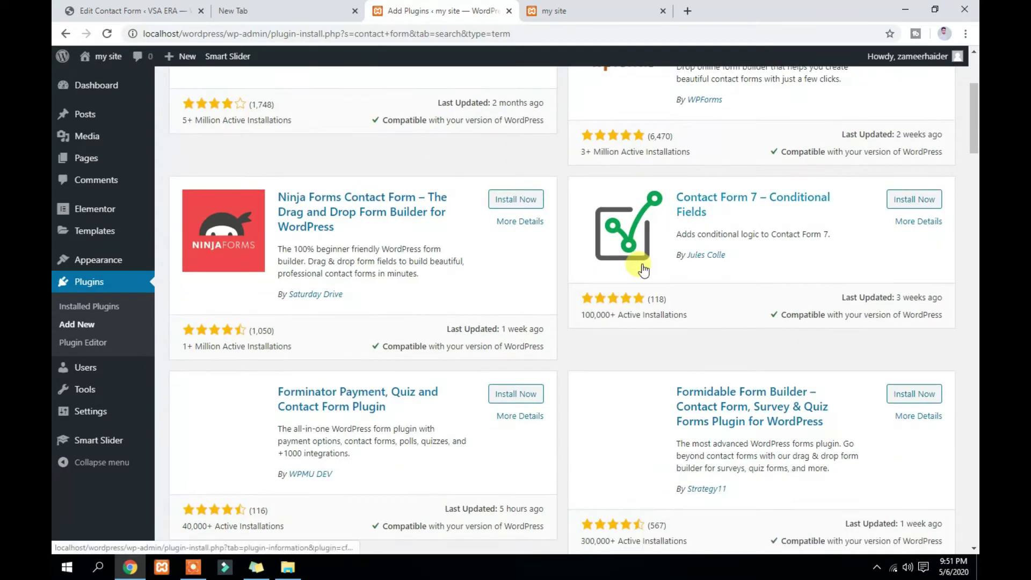
scroll(643, 272, up, 3)
scroll(402, 230, down, 5)
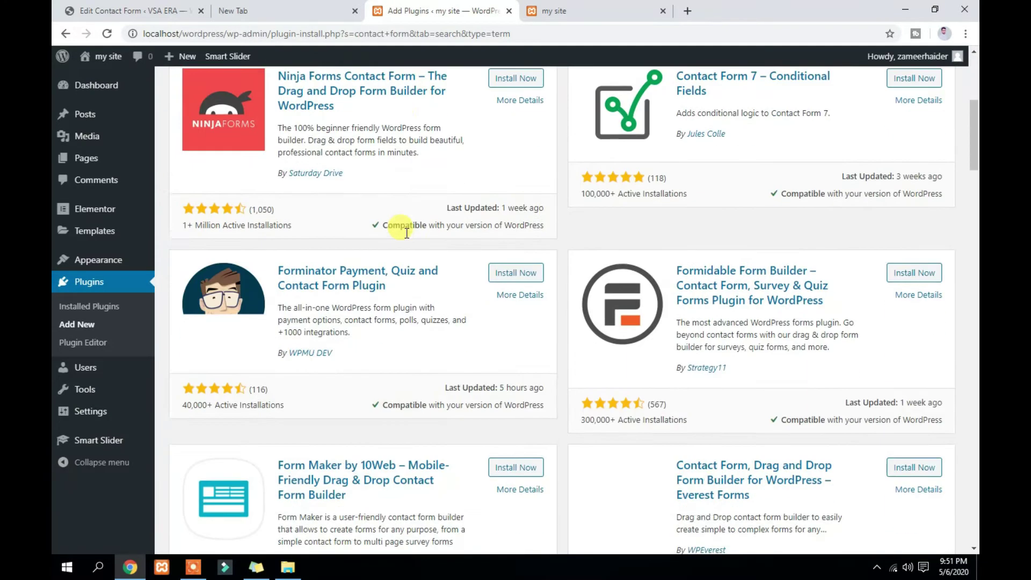
scroll(746, 295, up, 5)
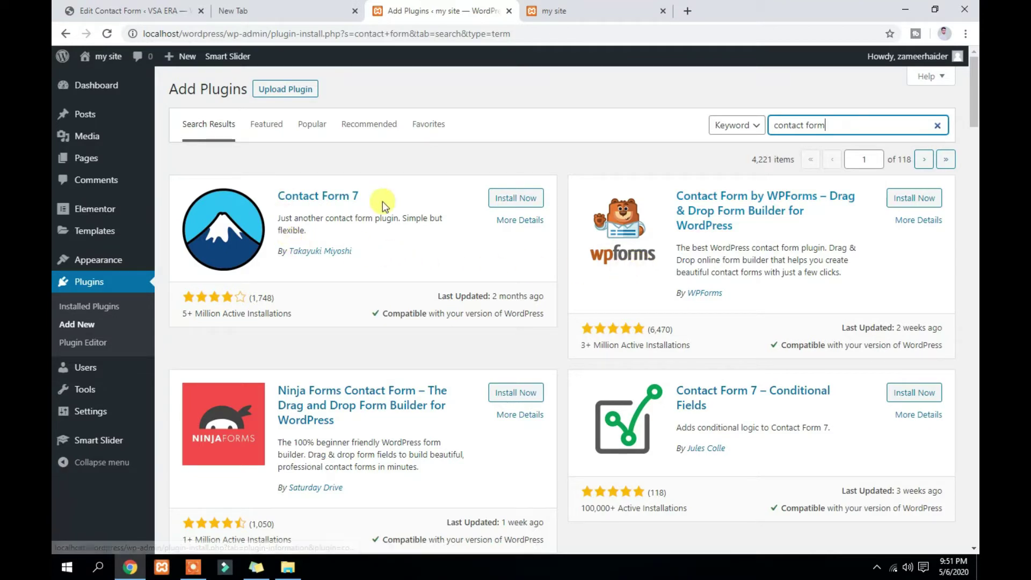
click(507, 203)
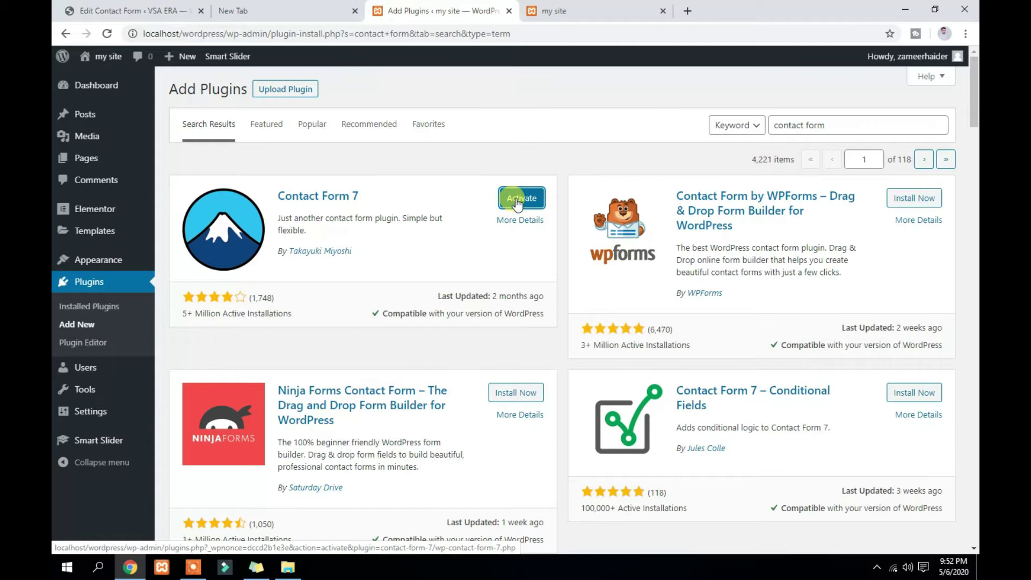
Activate Contact Form 7 and go to the Contact Forms list
click(516, 199)
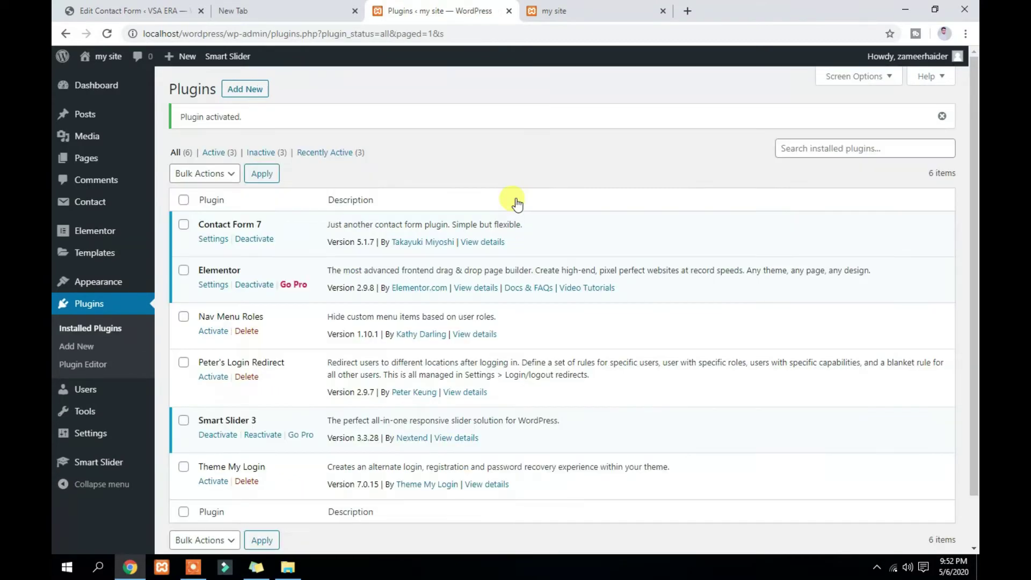
mouse_move(86, 203)
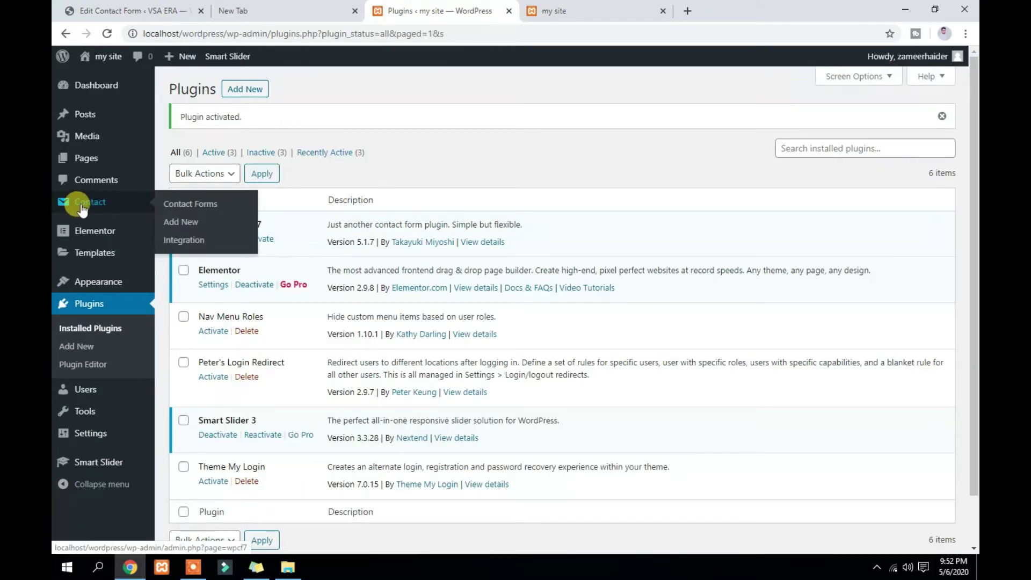
click(90, 204)
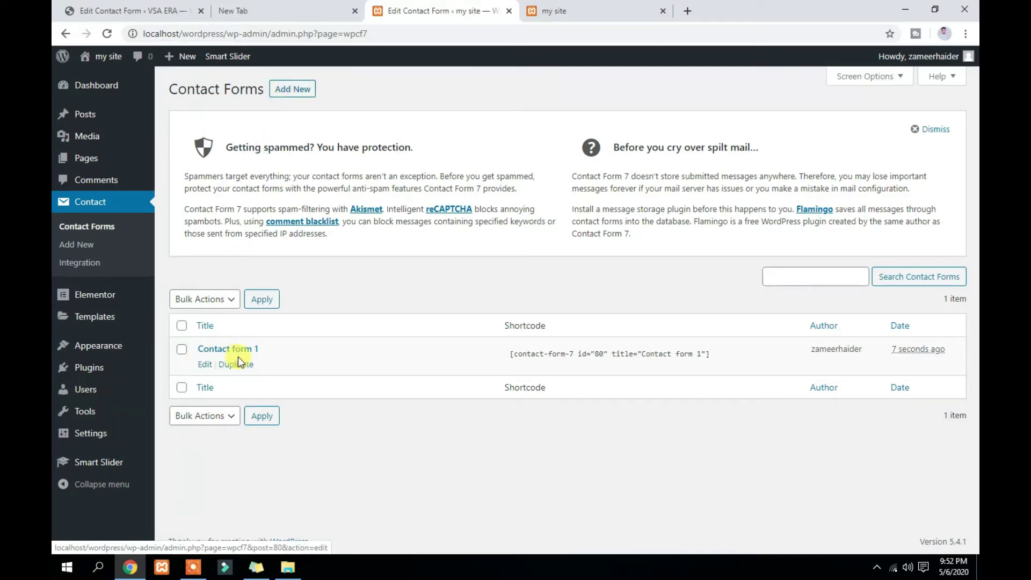
Open Contact form 1's editor in a new browser tab and switch to it
right_click(203, 365)
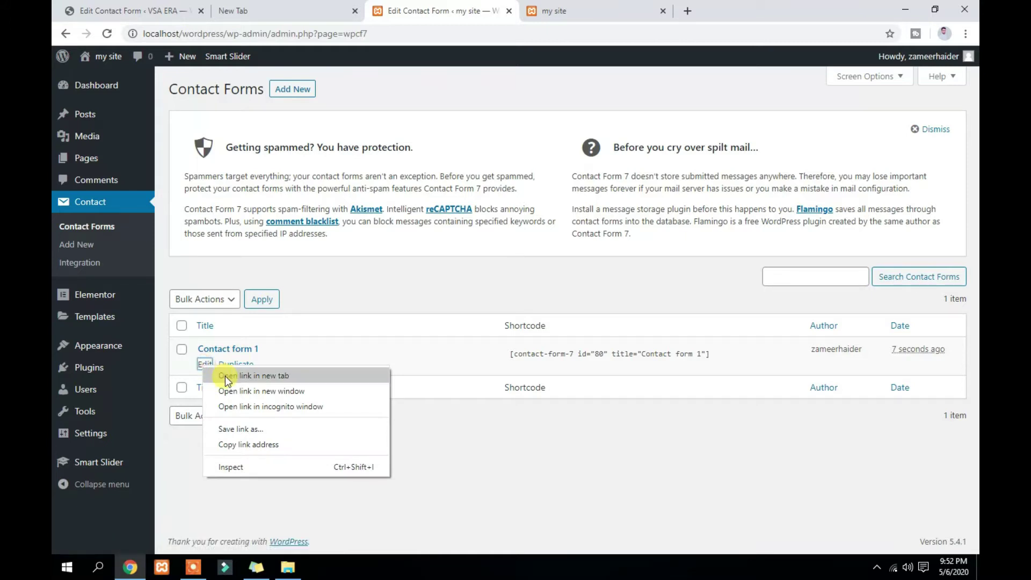
click(224, 376)
click(550, 8)
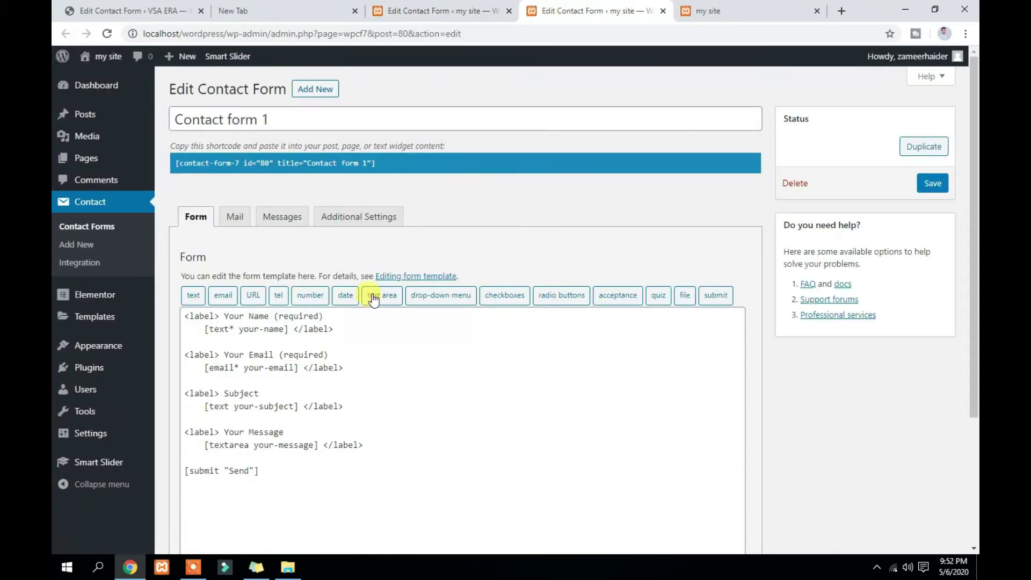
Scroll to the form template and select the two-line Your Name field block
scroll(391, 334, down, 2)
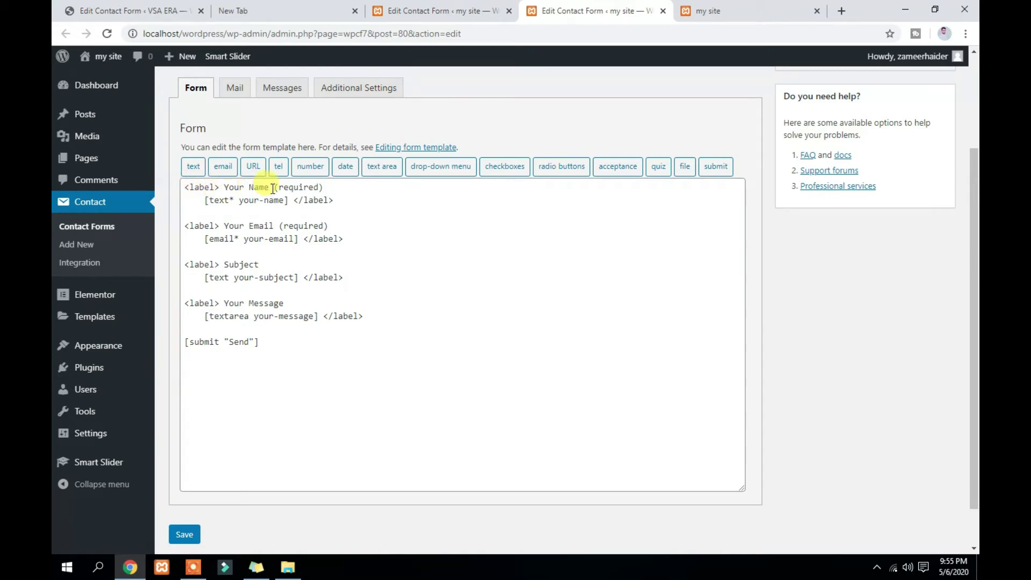
drag(334, 200, 183, 186)
key(ctrl+c)
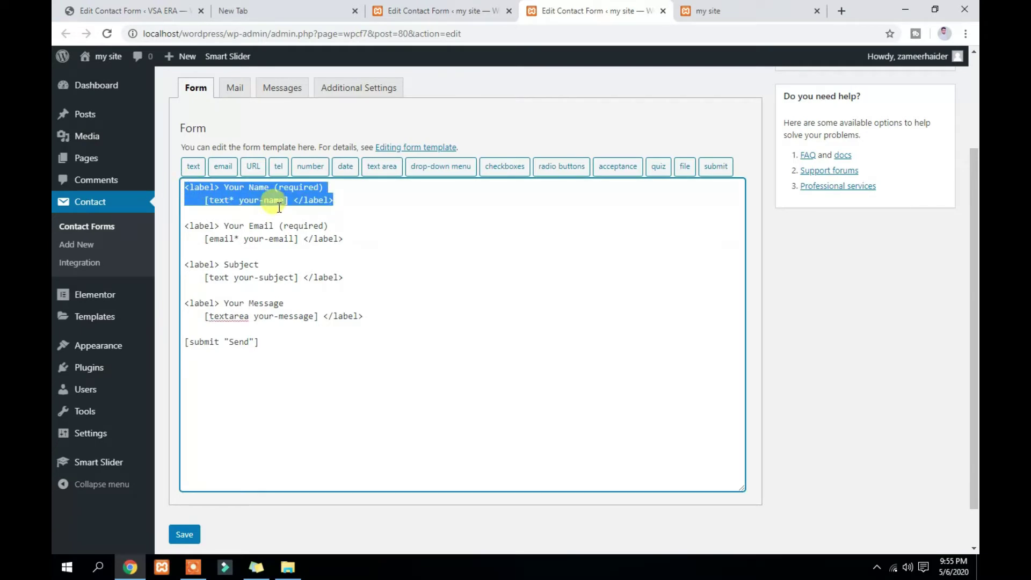
Duplicate the name field below itself and relabel the copies First Name and Last Name
click(349, 211)
key(Return)
key(Return)
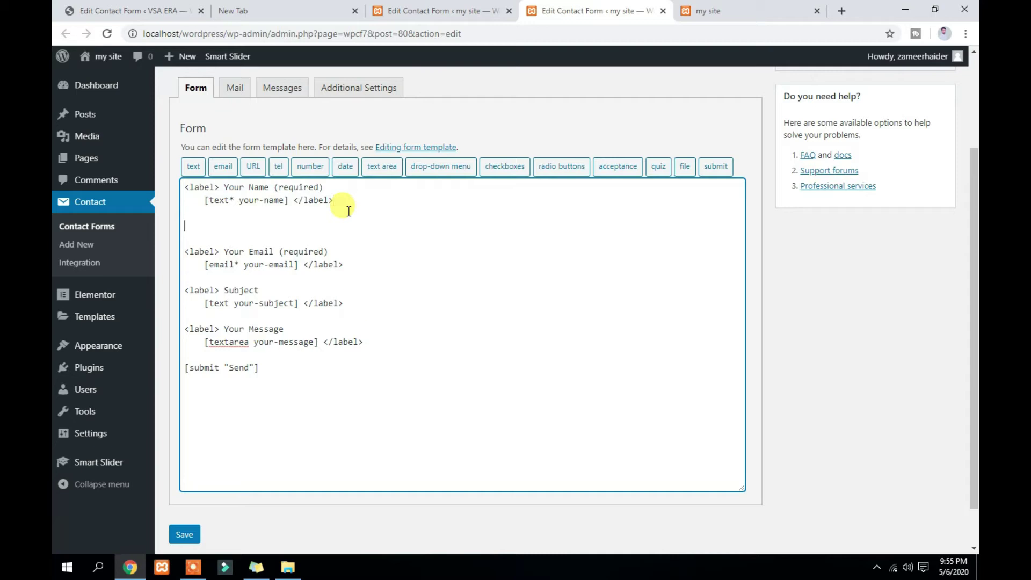
key(ctrl+v)
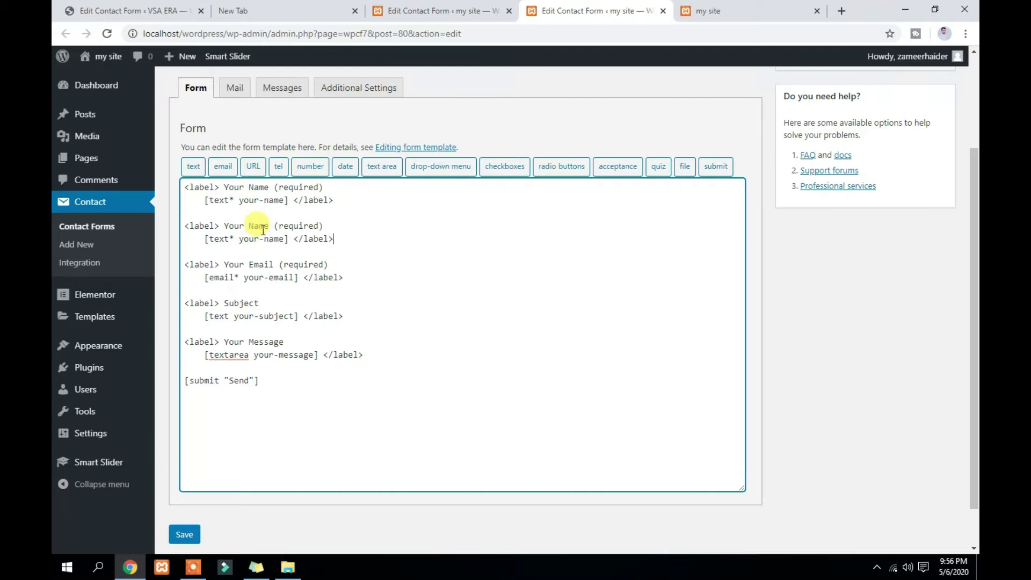
drag(244, 188, 225, 187)
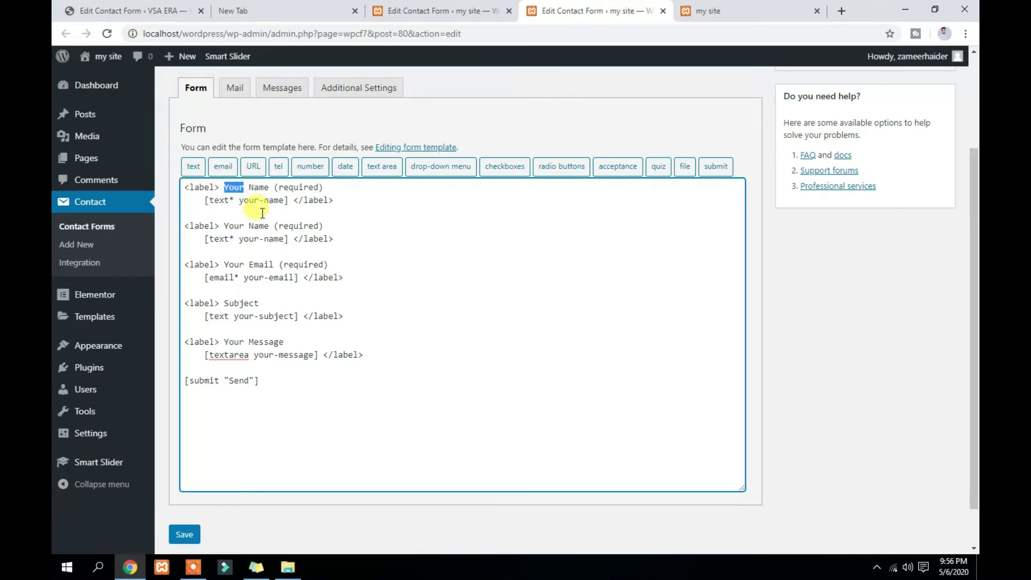
text(First)
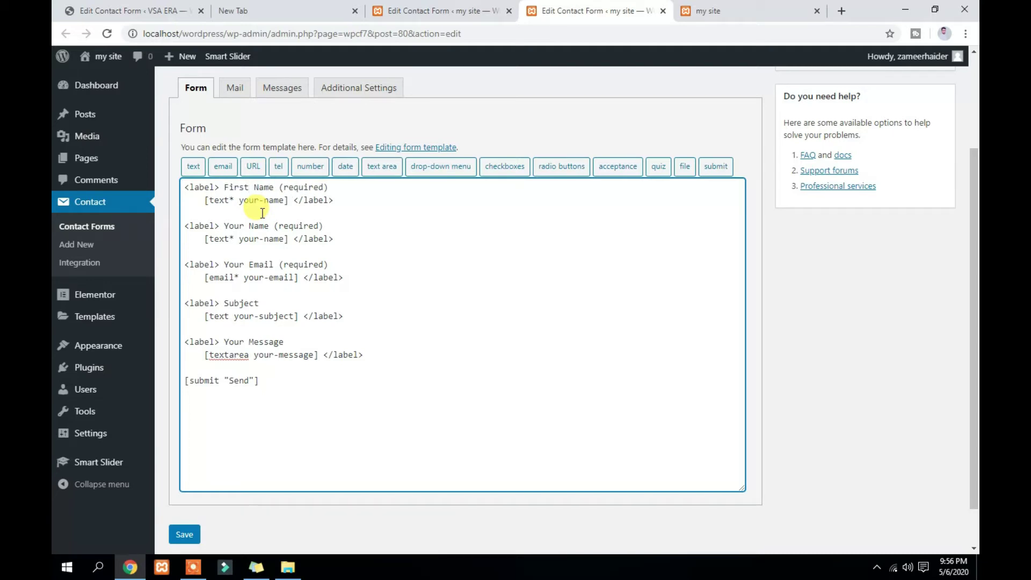
double_click(231, 226)
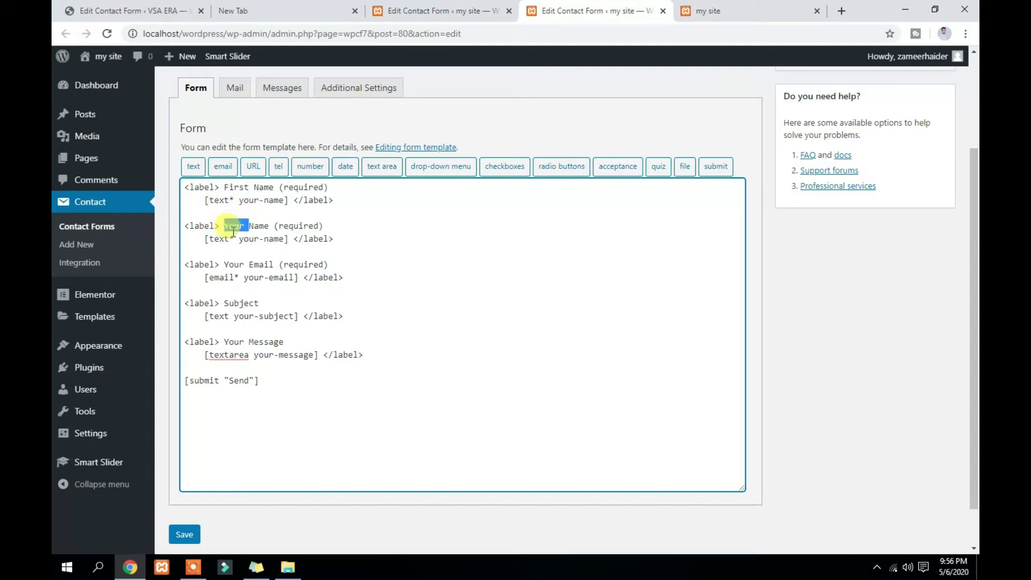
key(shift+Left)
text(Last)
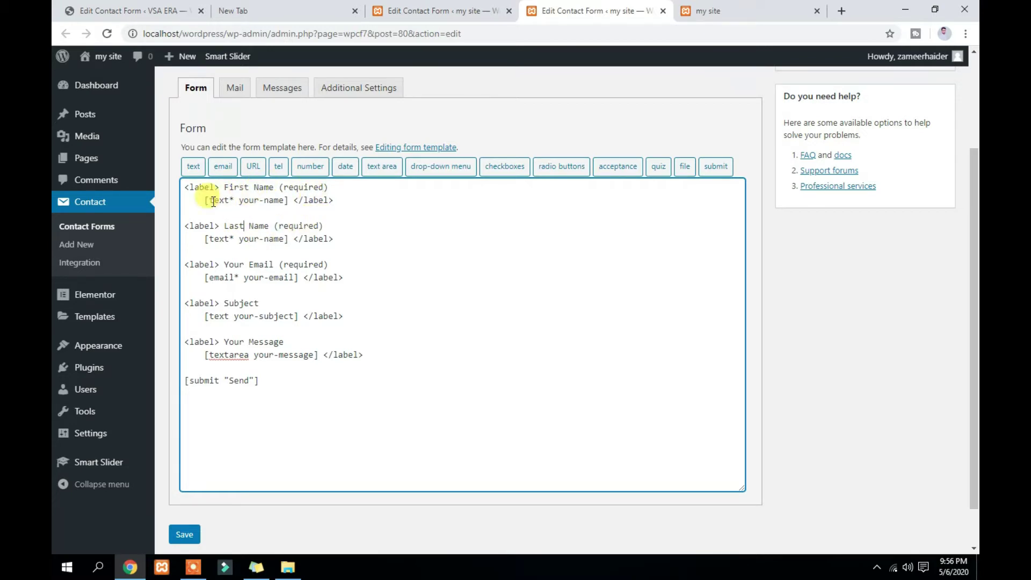
Rename the first field's tag from your-name to first-name
drag(235, 200, 231, 200)
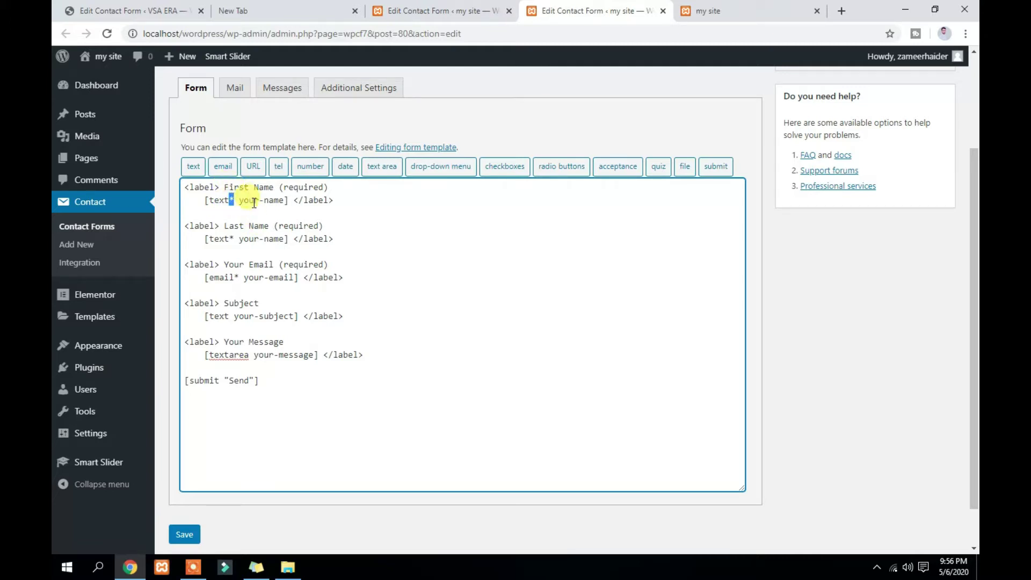
drag(254, 200, 260, 199)
double_click(252, 200)
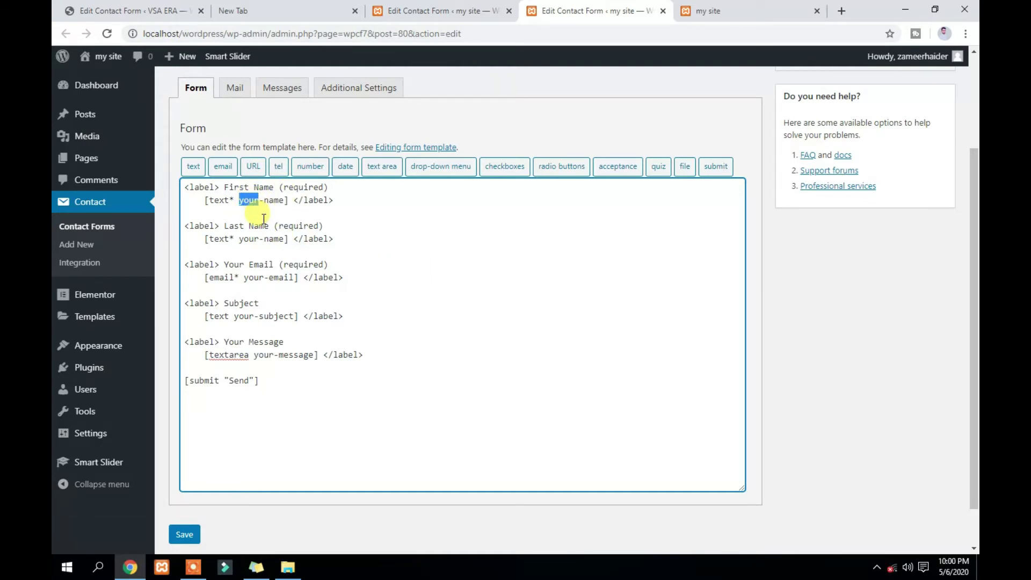
text(fi)
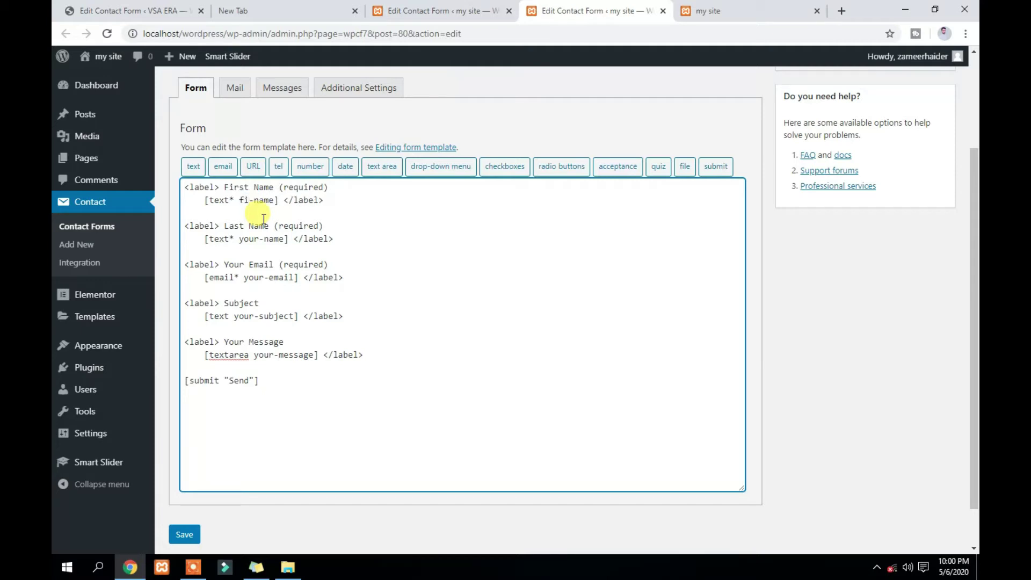
text(rst)
Add placeholder "Write Your First Name" to first-name and rename the second field last-name
click(290, 200)
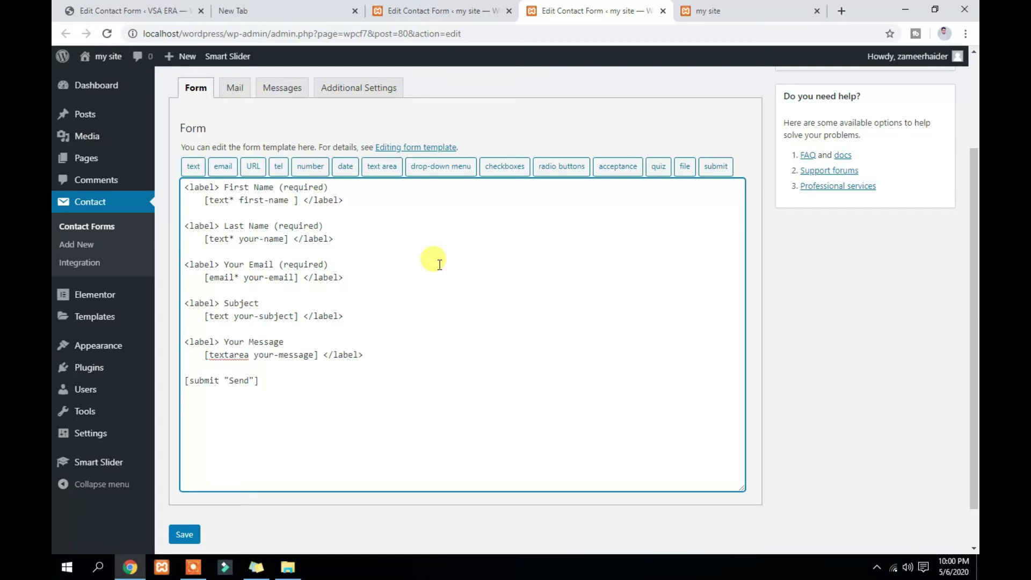
key(ctrl+v)
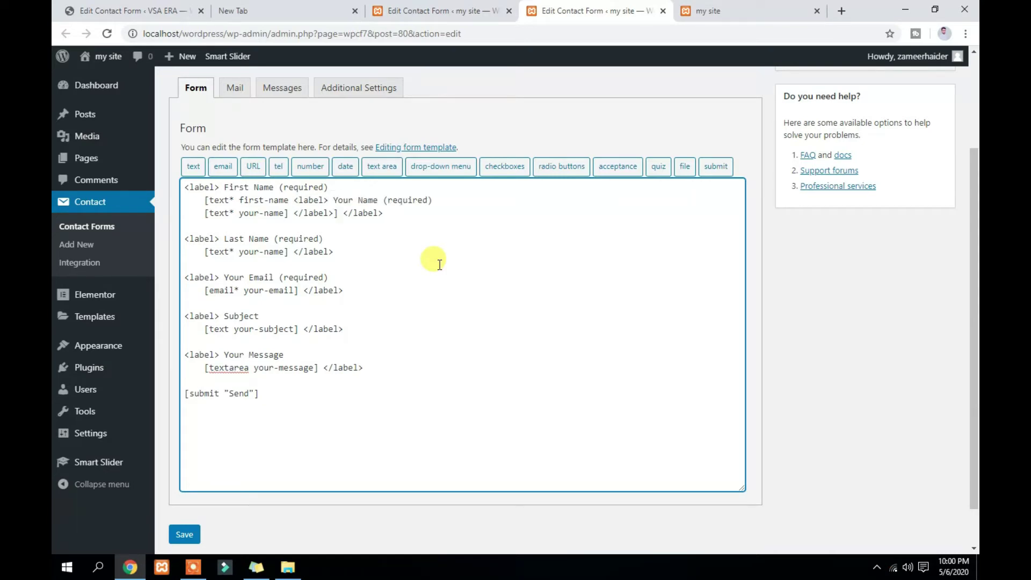
key(ctrl+z)
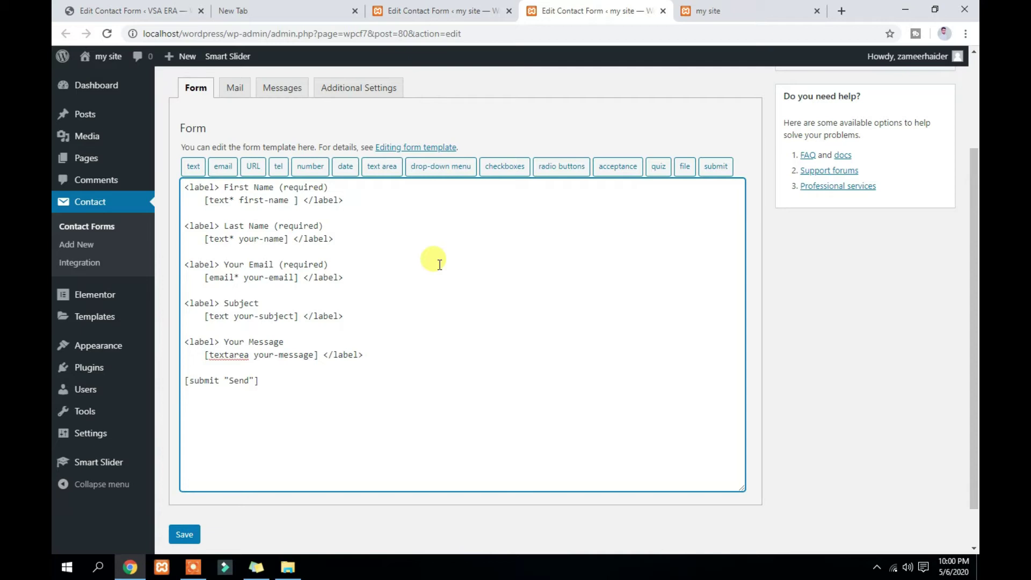
text(placeholder)
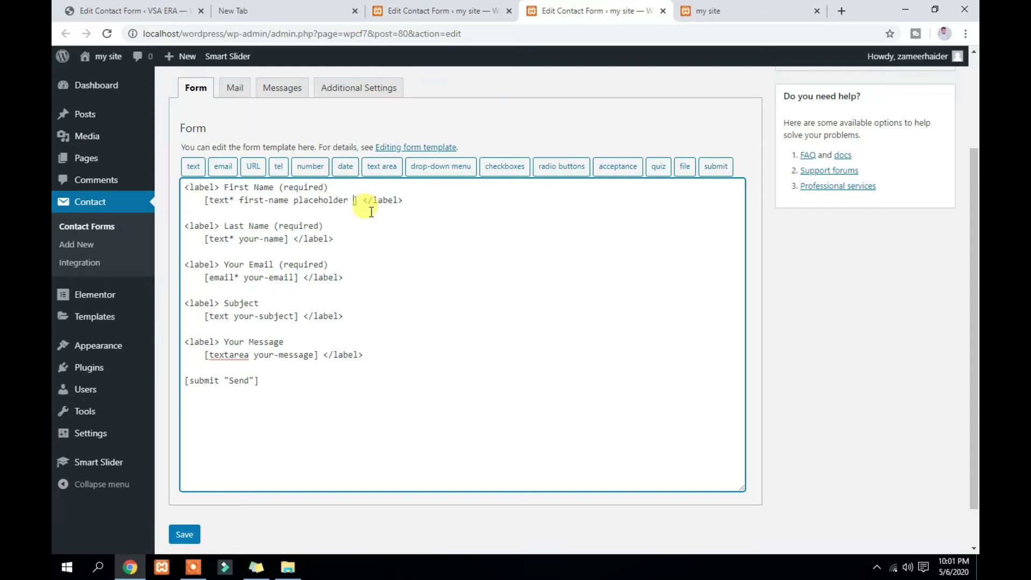
text( "")
text(Write )
text(Your )
text(Fir)
text(st NAme)
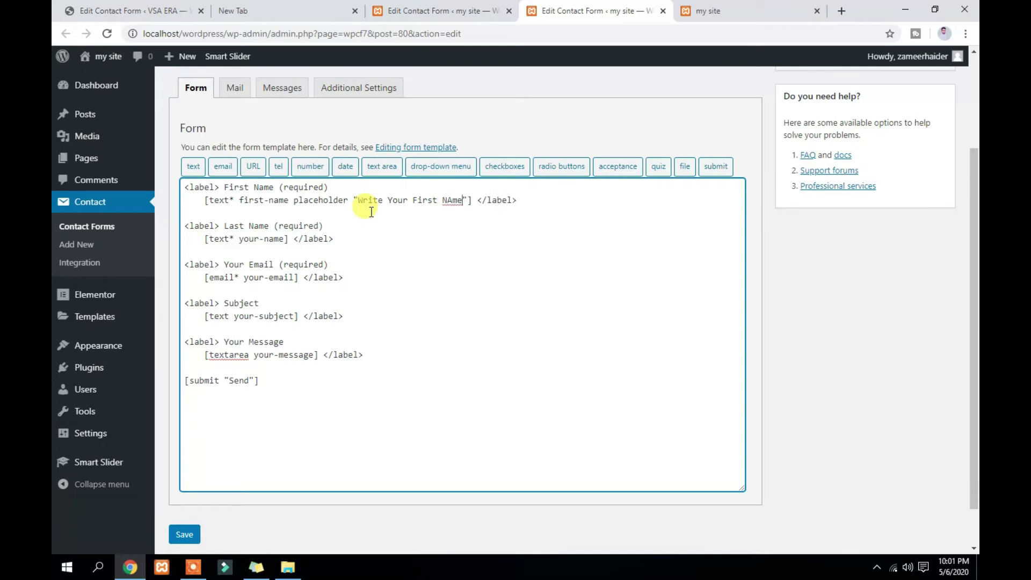
key(BackSpace)
key(BackSpace)
key(BackSpace)
text(ame)
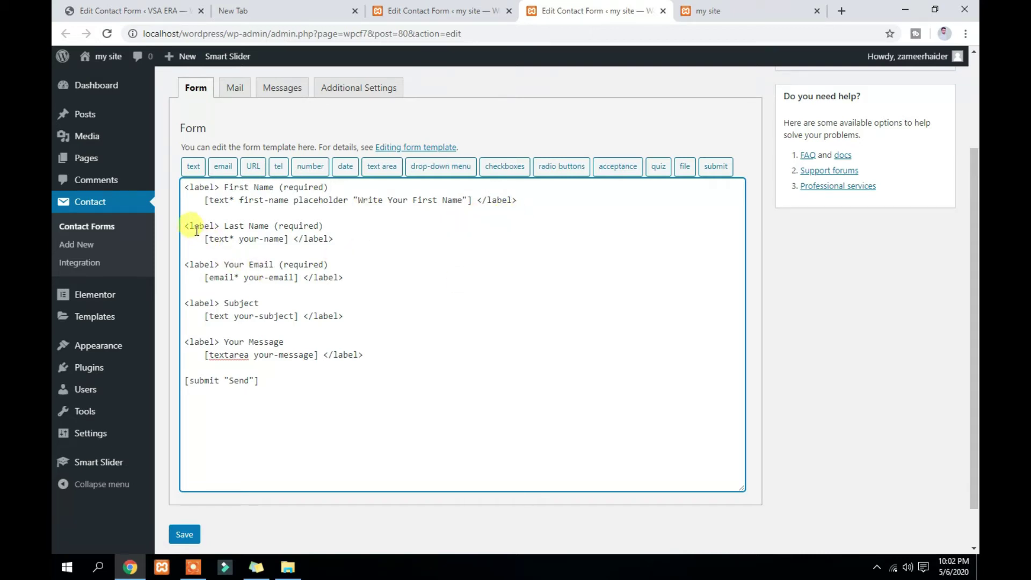
double_click(248, 238)
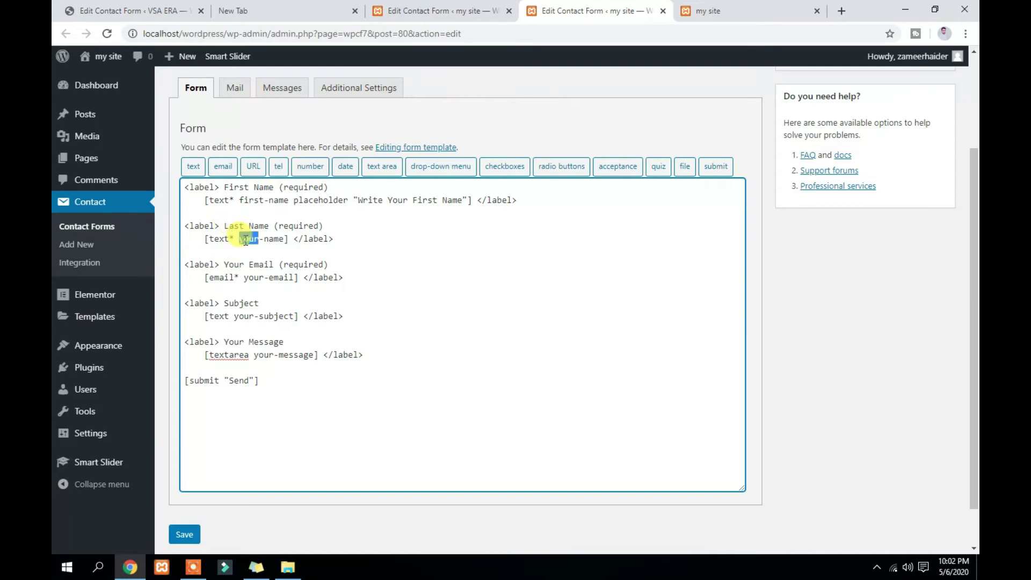
text(last)
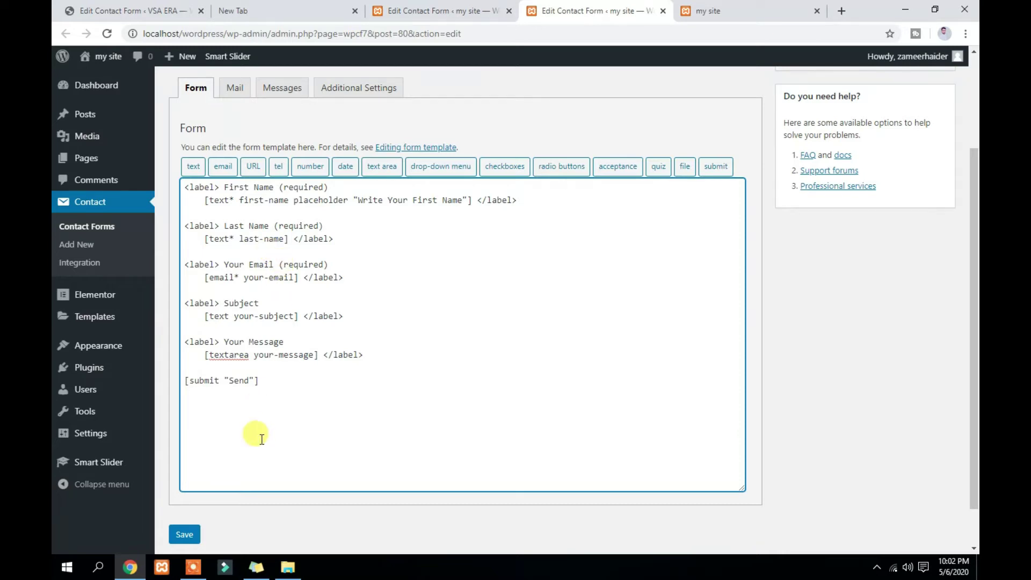
Save Contact form 1 and open the Pages list in a new tab
click(184, 535)
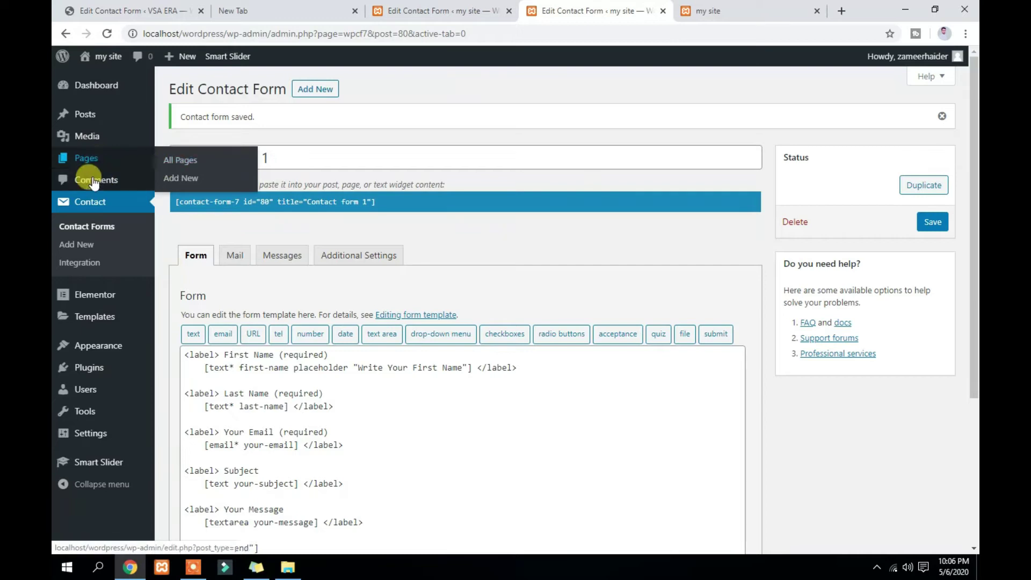
right_click(87, 158)
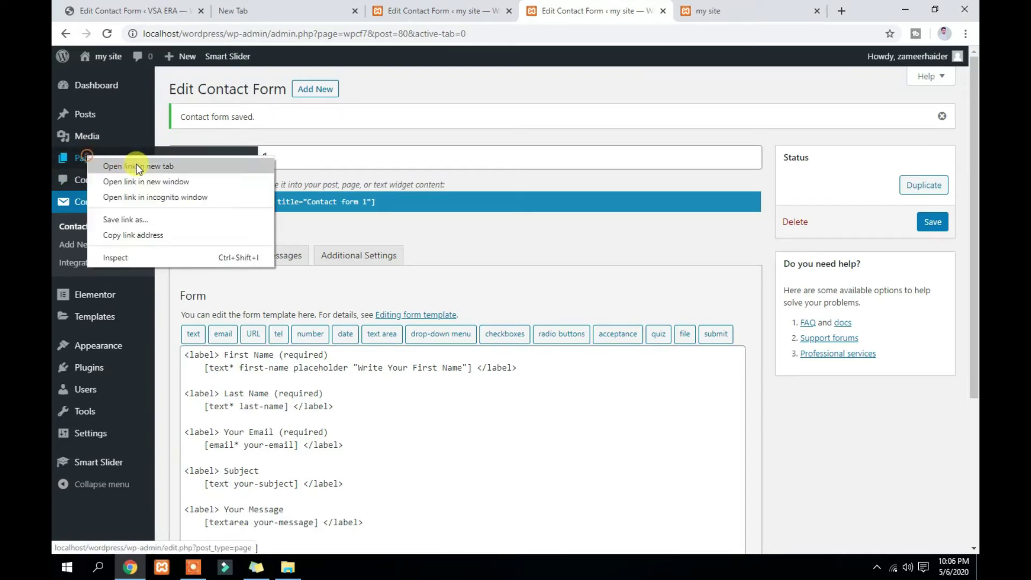
click(139, 167)
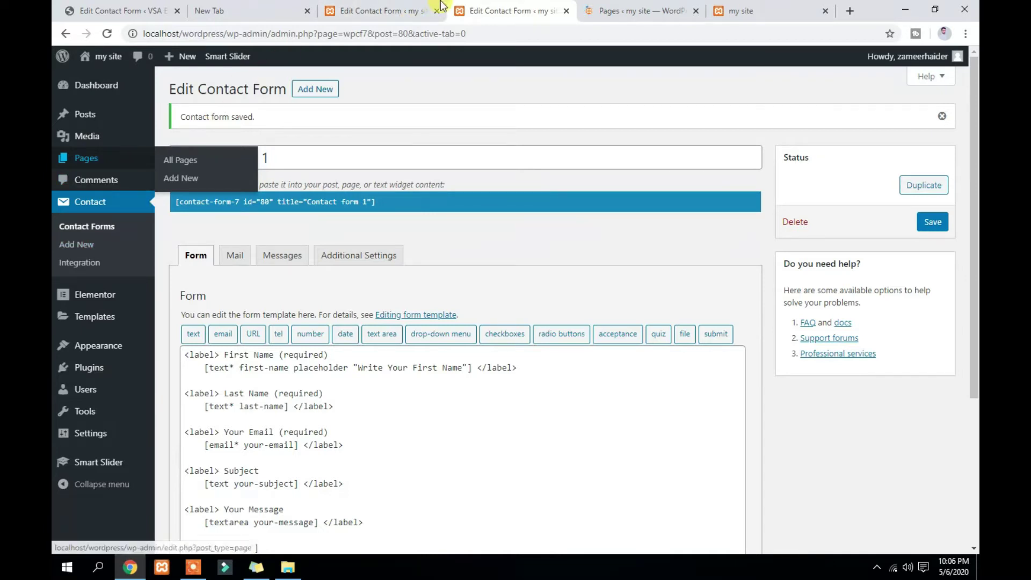
Switch to the Pages tab and open the Contact Us page for editing
click(395, 12)
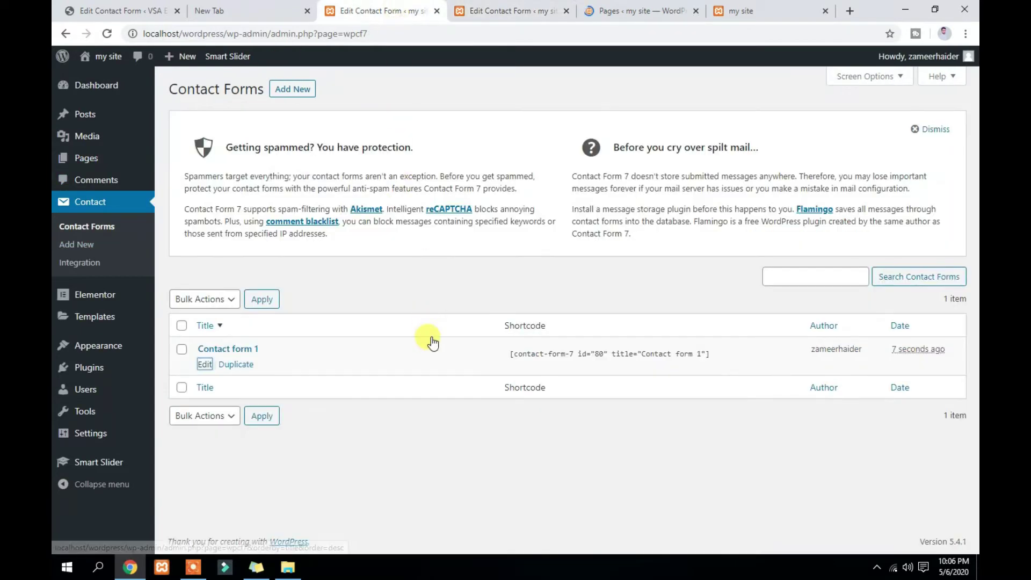
click(648, 11)
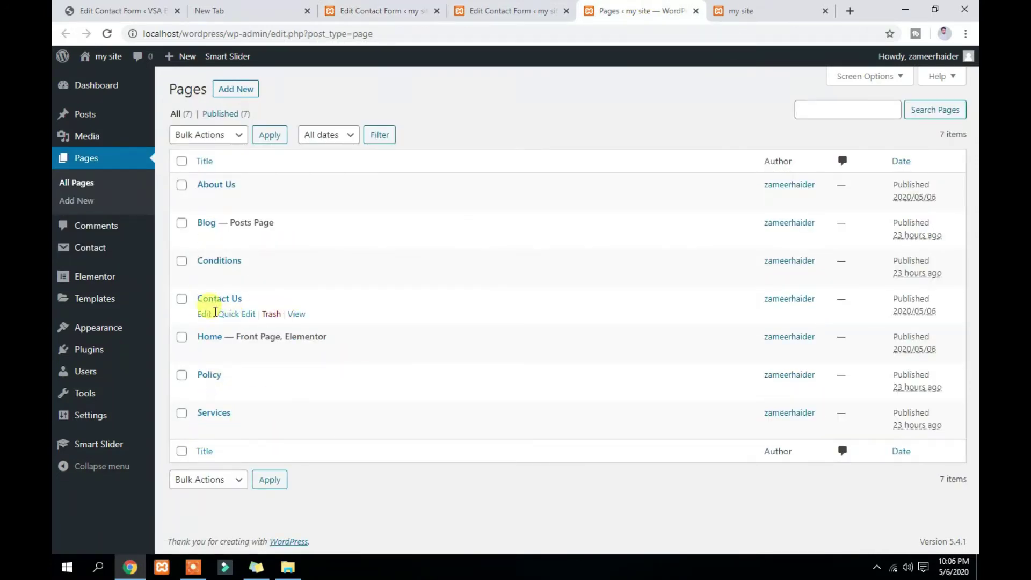
click(202, 317)
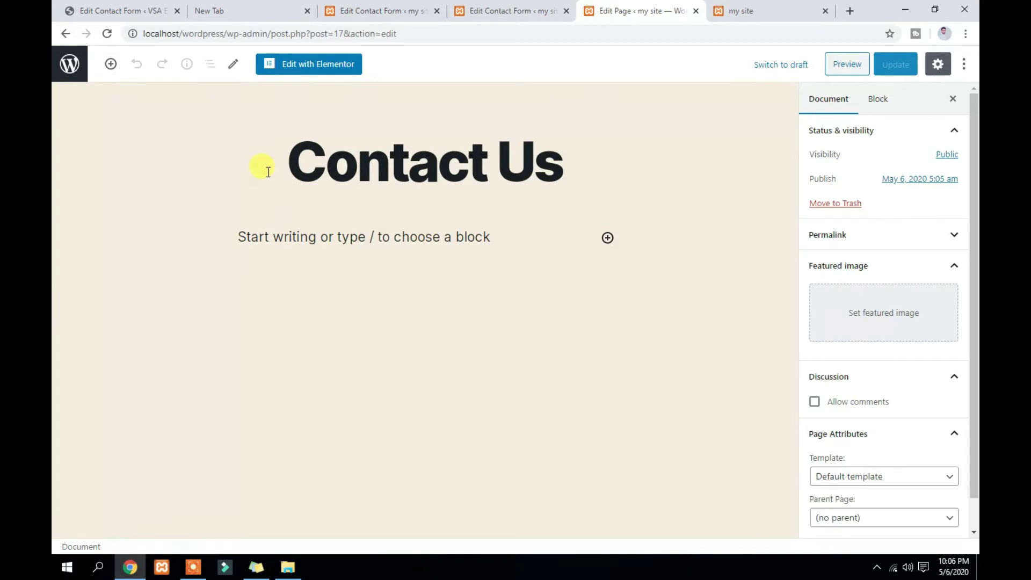
Launch Edit with Elementor for the Contact Us page
click(309, 64)
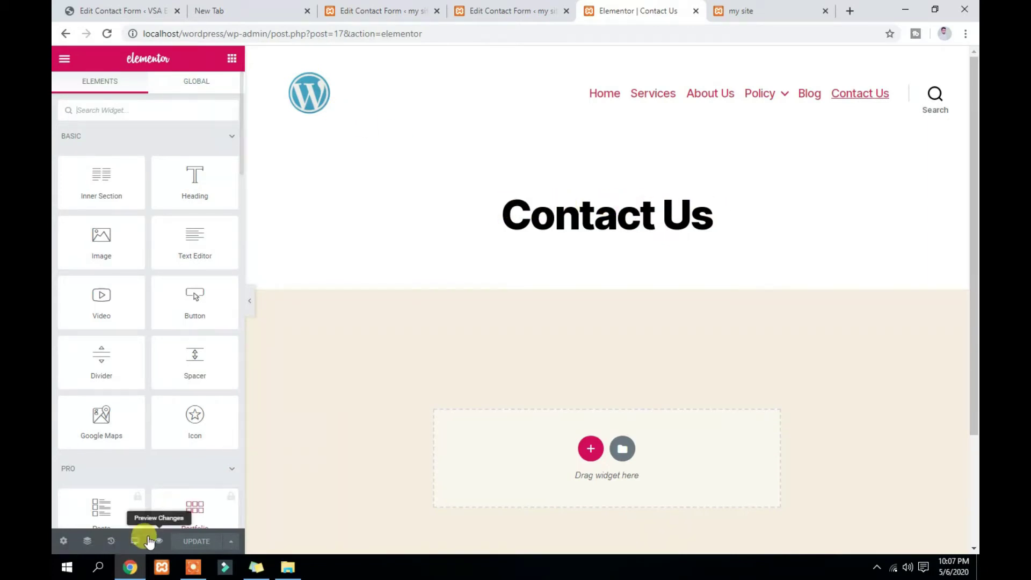
In Page Settings, turn on Hide Title and set the layout to Elementor Full Width
click(64, 541)
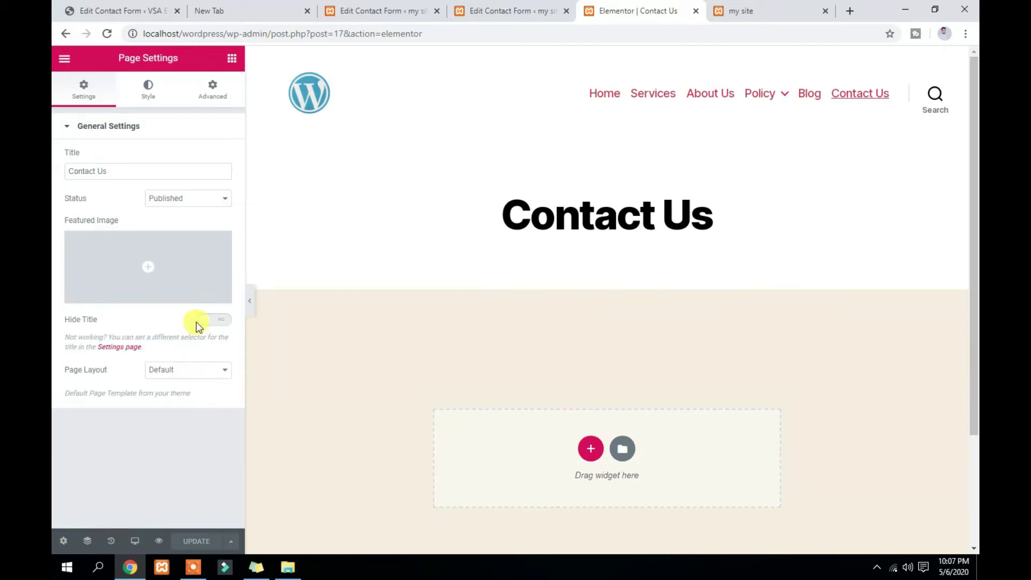
click(209, 321)
click(204, 371)
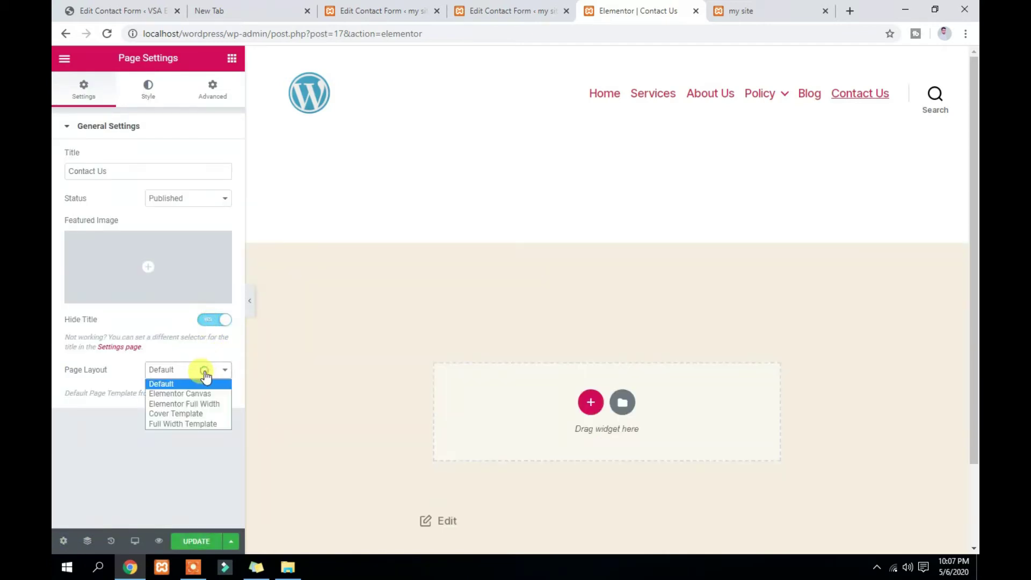
click(213, 424)
click(209, 369)
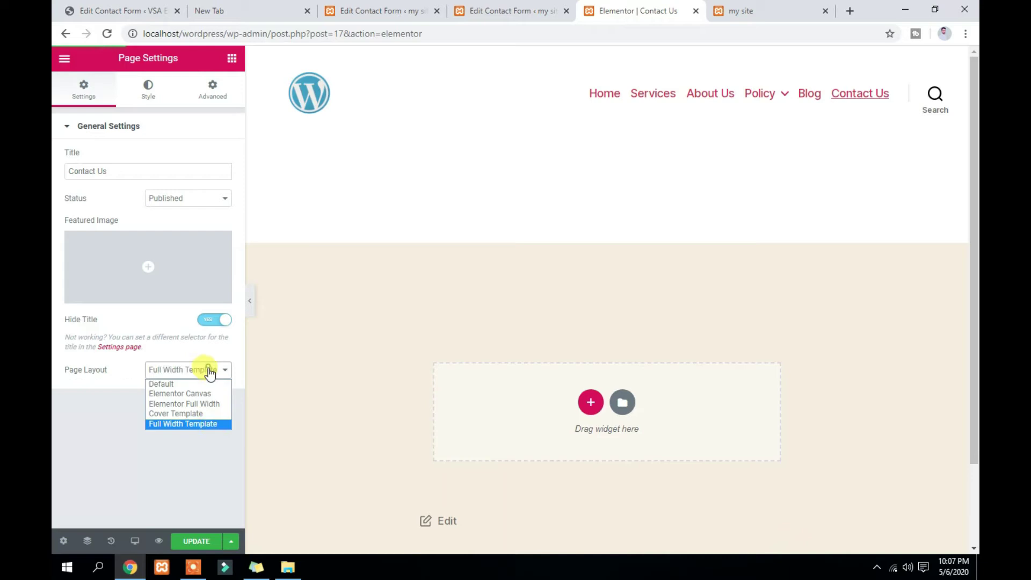
click(214, 403)
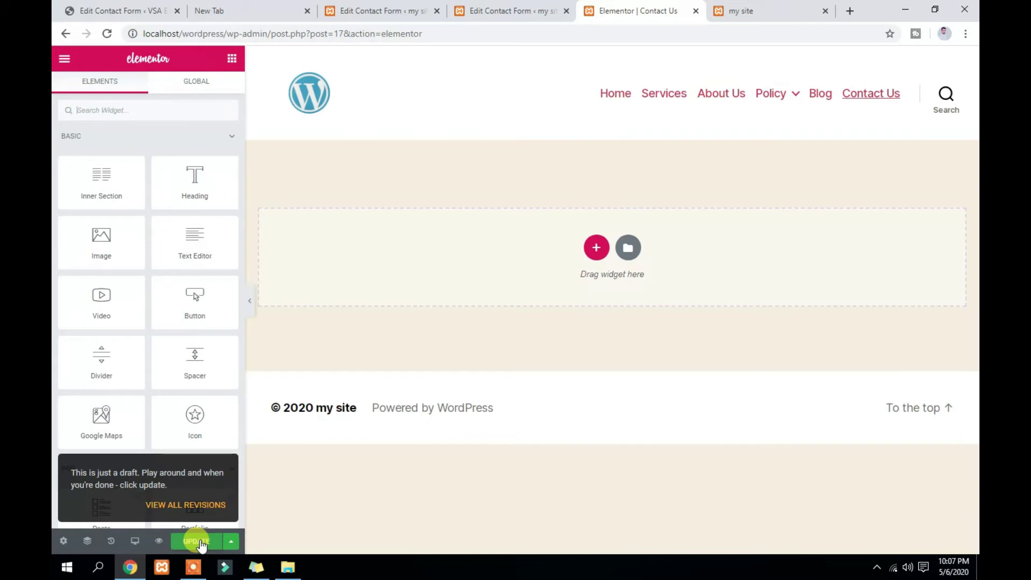
Save the page, add a one-column section and drop a Heading widget into it
click(196, 541)
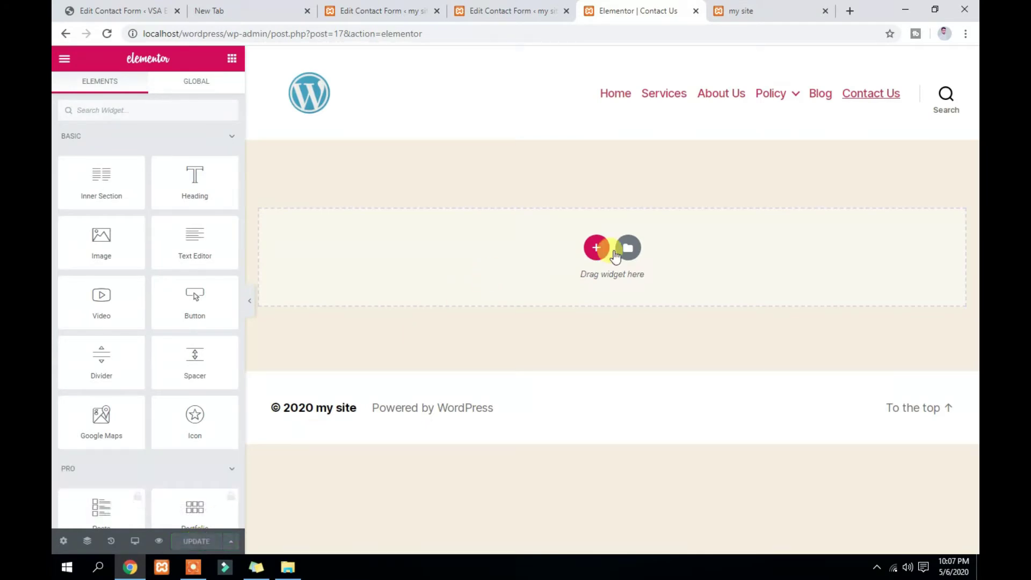
click(593, 248)
click(453, 273)
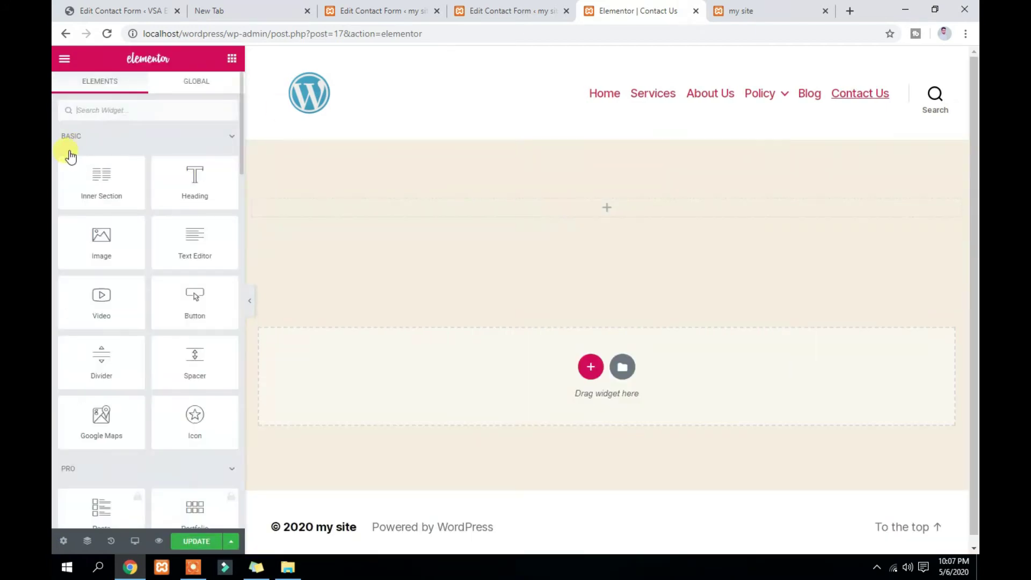
drag(180, 184, 604, 216)
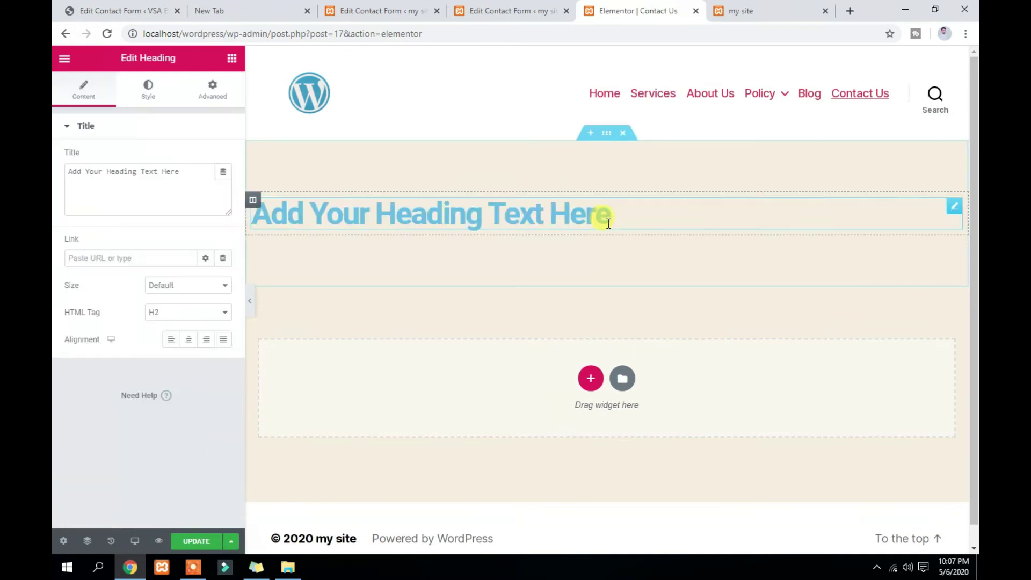
Replace the sample heading text with "Contact Form"
double_click(145, 196)
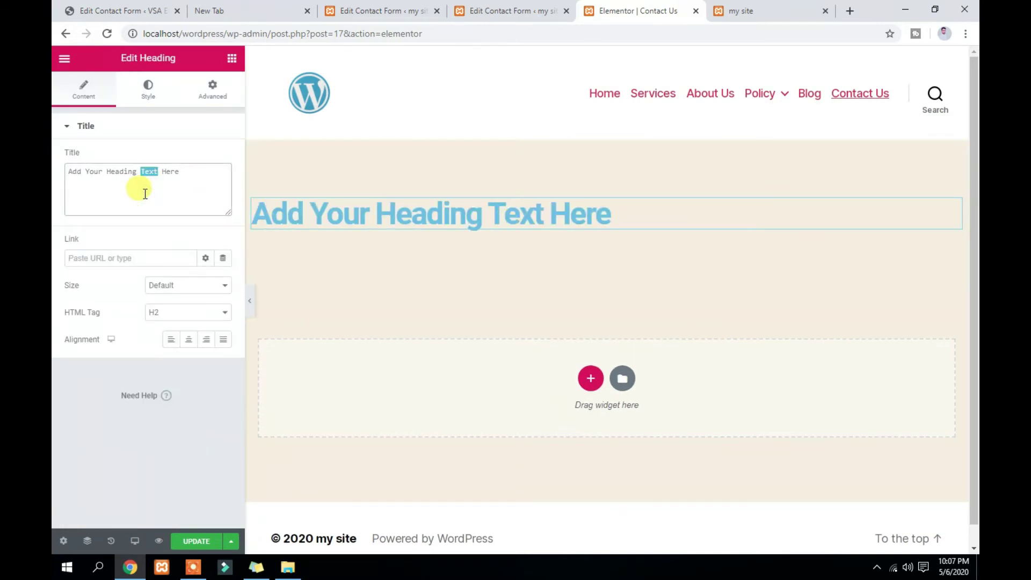
key(BackSpace)
key(BackSpace)
key(BackSpace)
key(BackSpace)
key(BackSpace)
key(BackSpace)
key(BackSpace)
key(BackSpace)
key(BackSpace)
key(BackSpace)
key(BackSpace)
text(A)
key(BackSpace)
key(ctrl+a)
key(BackSpace)
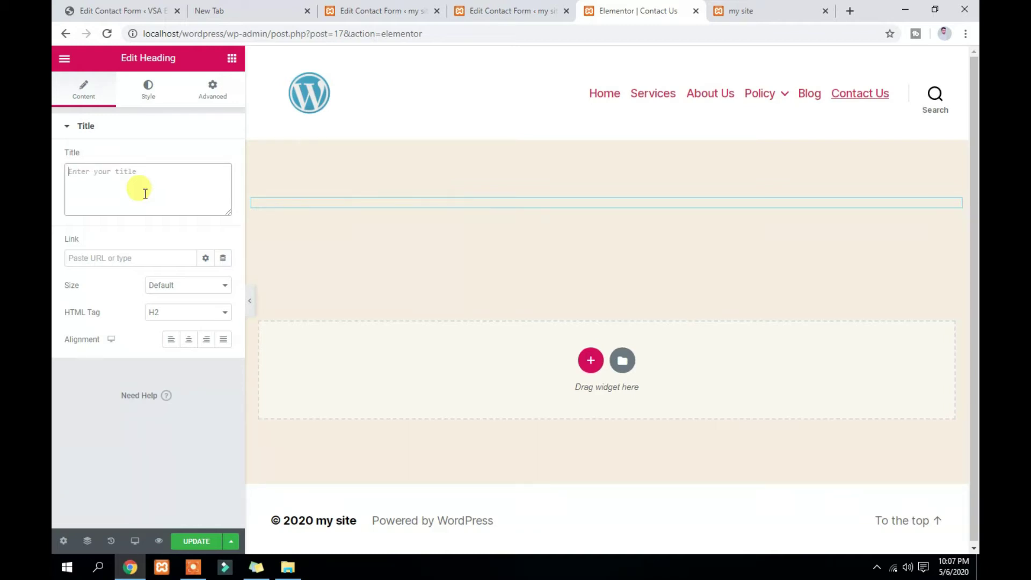
text(c)
key(BackSpace)
text(Contact Form)
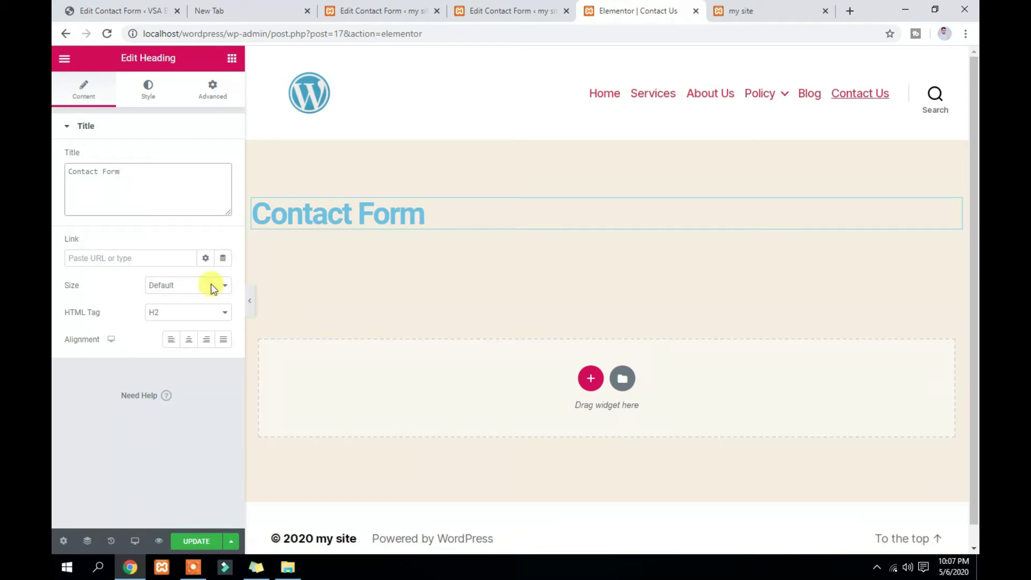
Center the heading, make it H3, and set its text colour to black
click(188, 339)
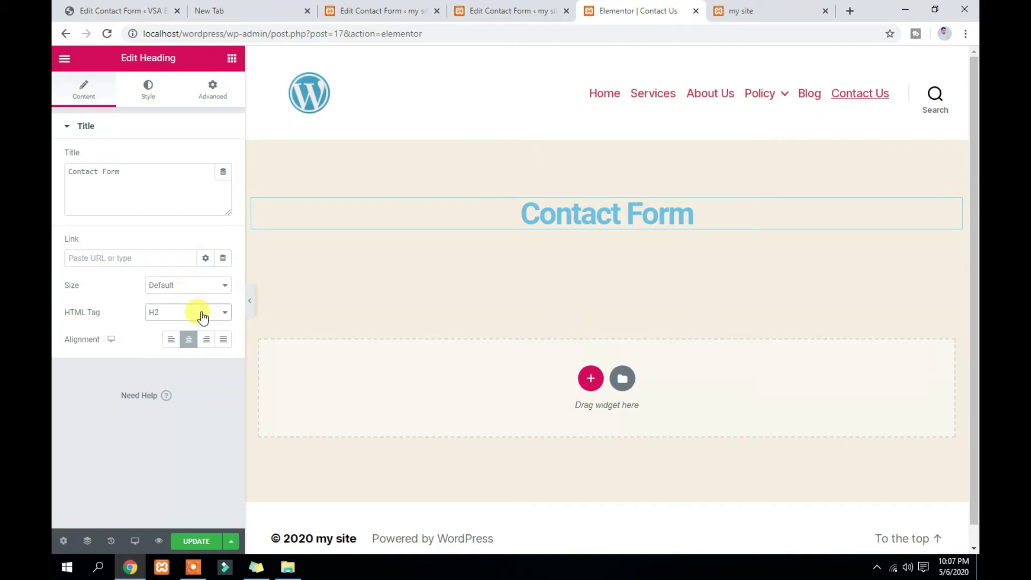
click(200, 313)
click(200, 344)
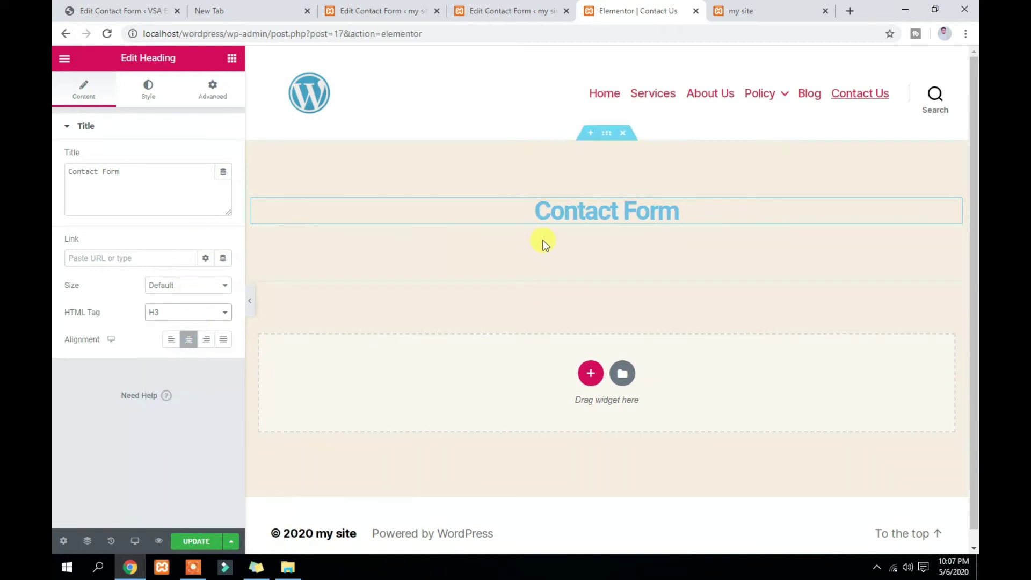
click(149, 93)
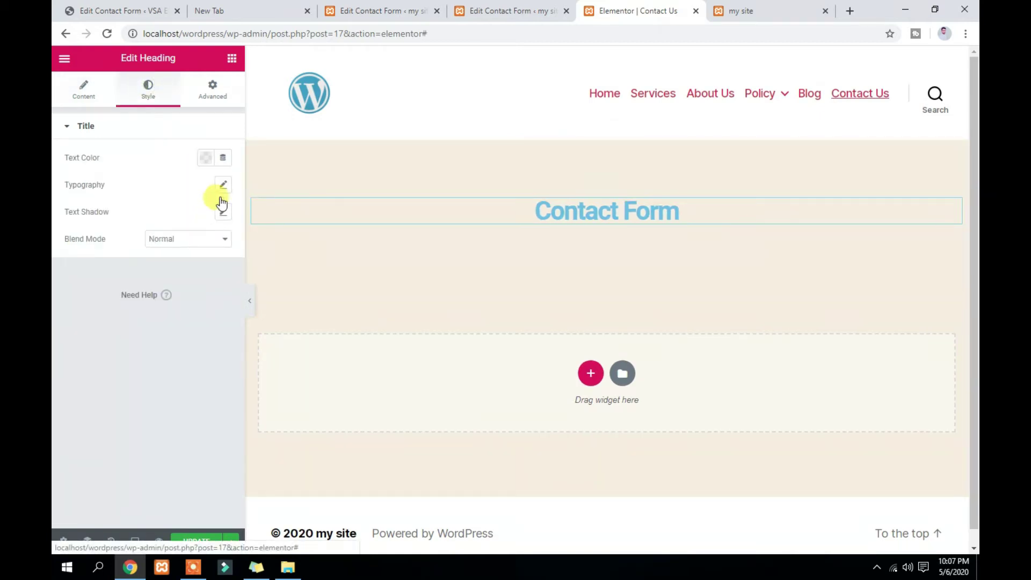
click(206, 157)
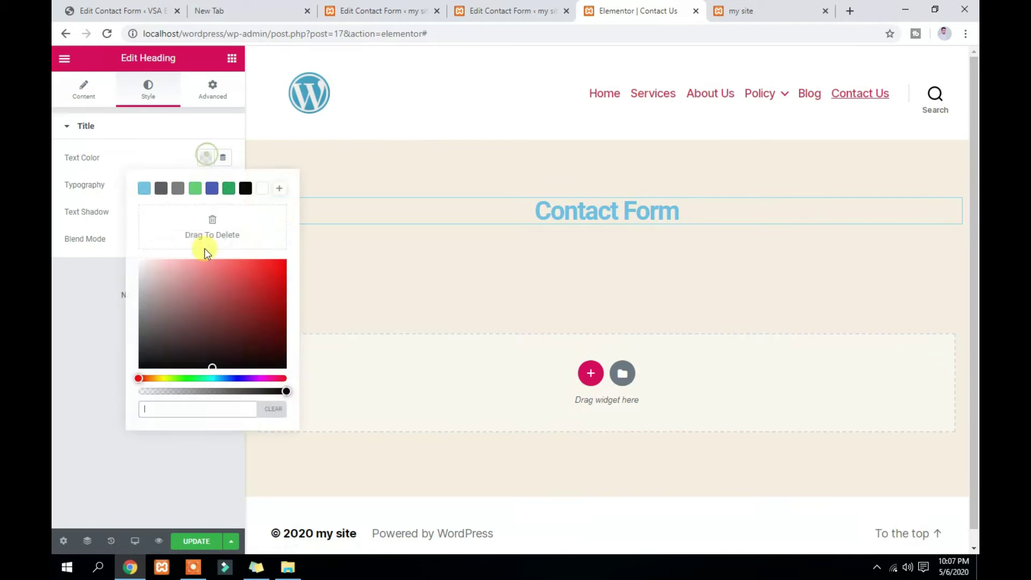
click(245, 188)
click(97, 323)
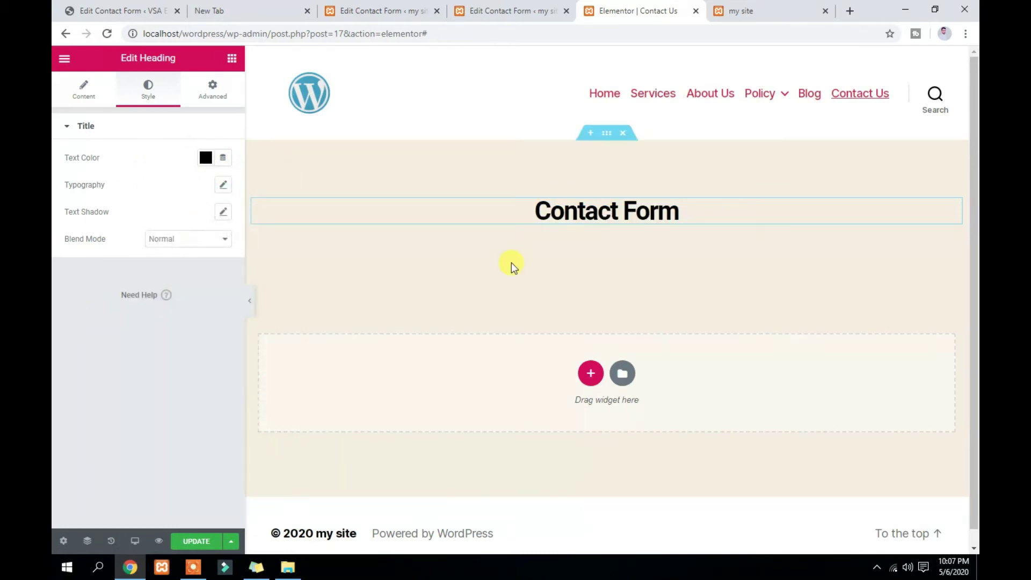
click(232, 59)
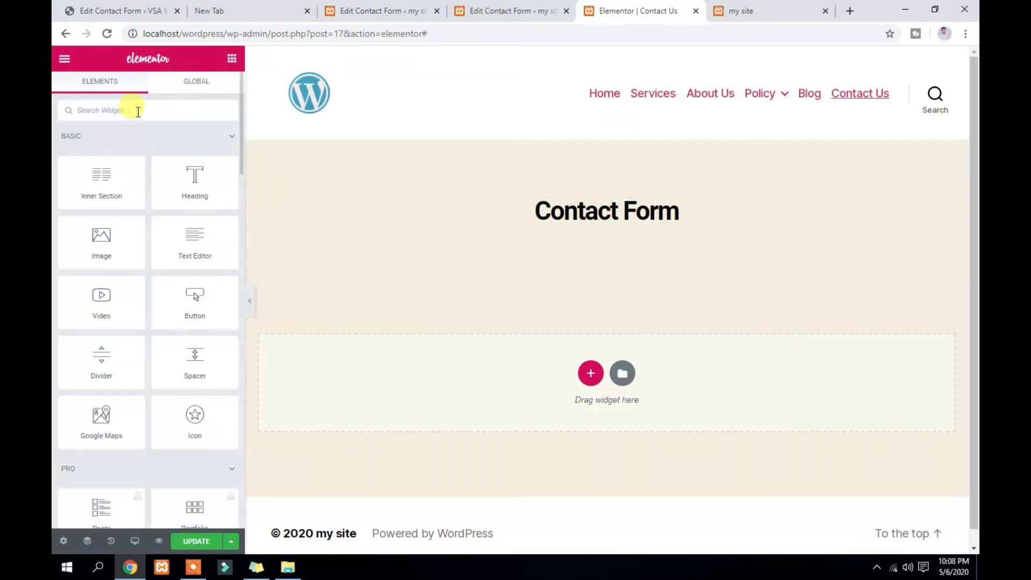
Place a Shortcode widget below the Contact Form heading
text(shoo)
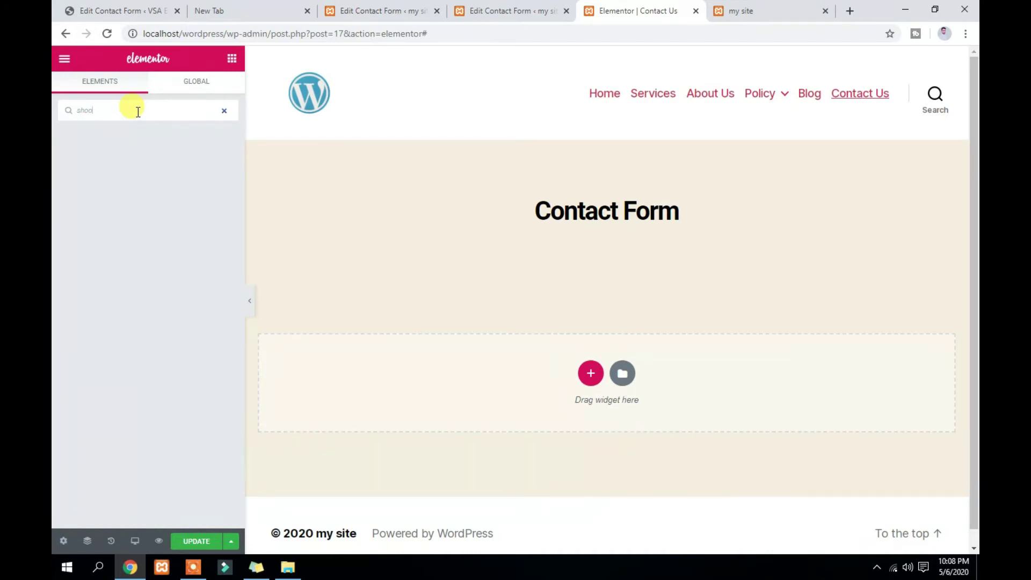
key(BackSpace)
drag(84, 147, 610, 222)
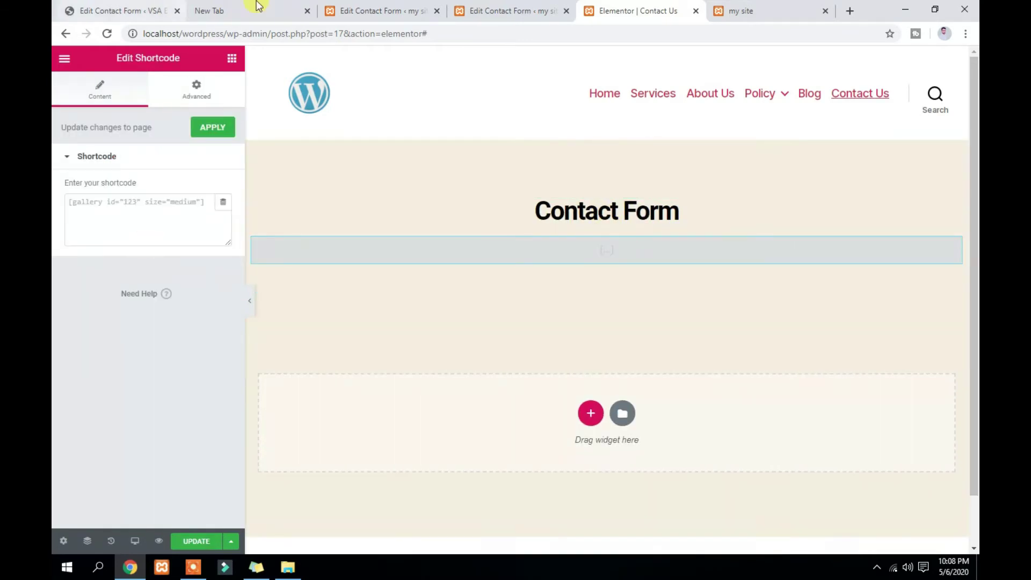
Paste Contact form 1's shortcode into the widget, apply it, and update the page
click(376, 11)
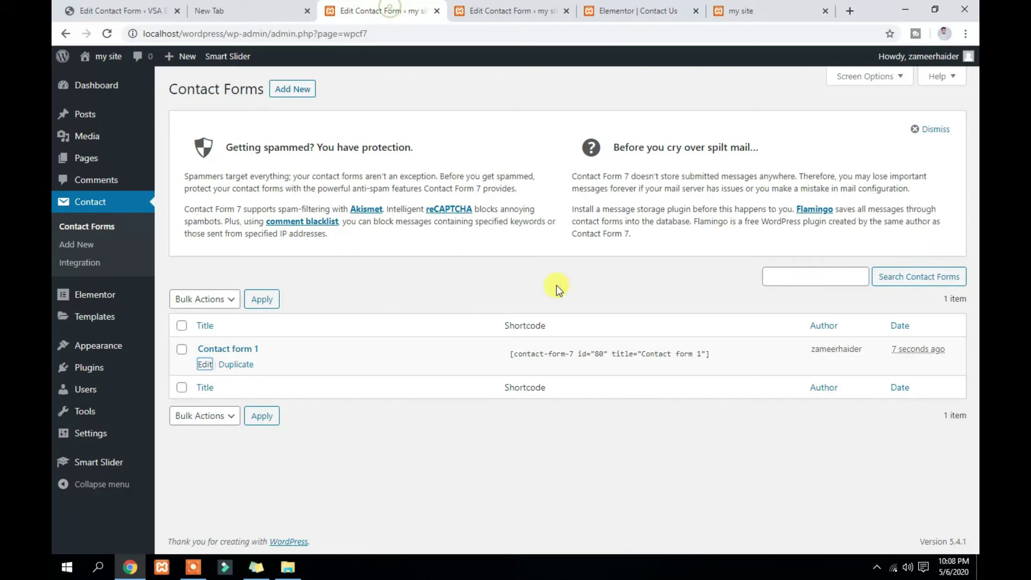
click(711, 355)
key(ctrl+c)
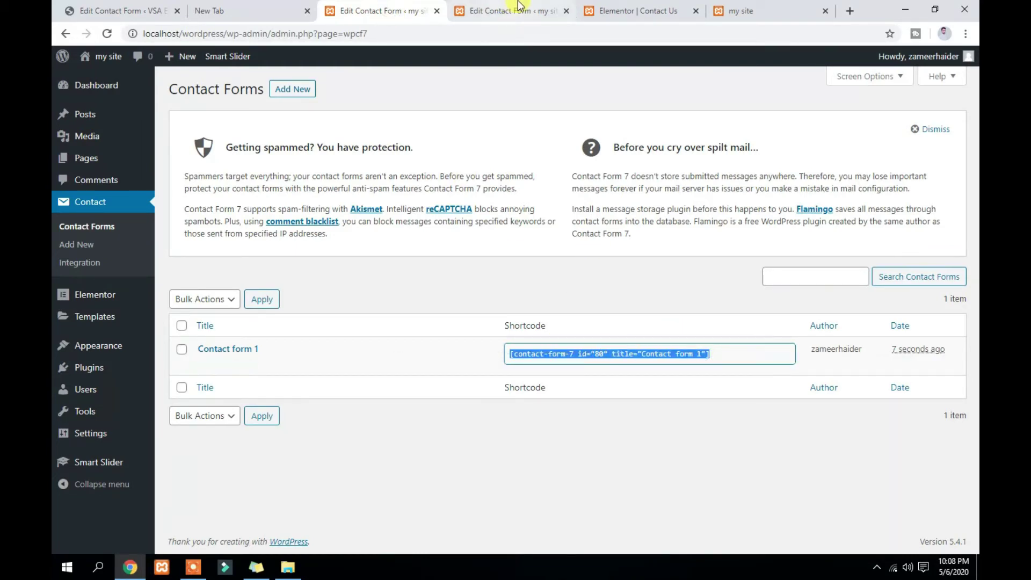
click(633, 7)
click(172, 216)
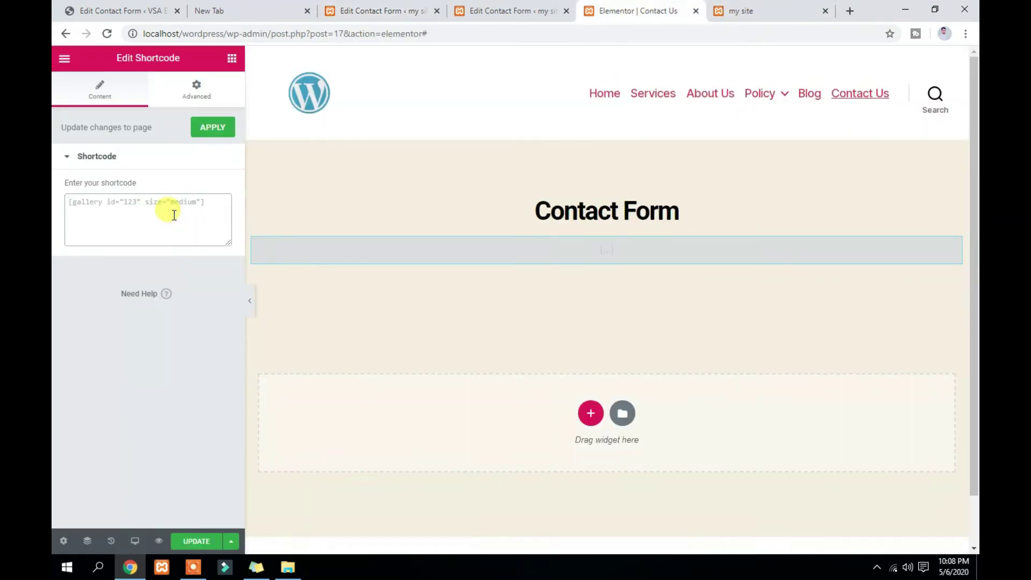
key(ctrl+v)
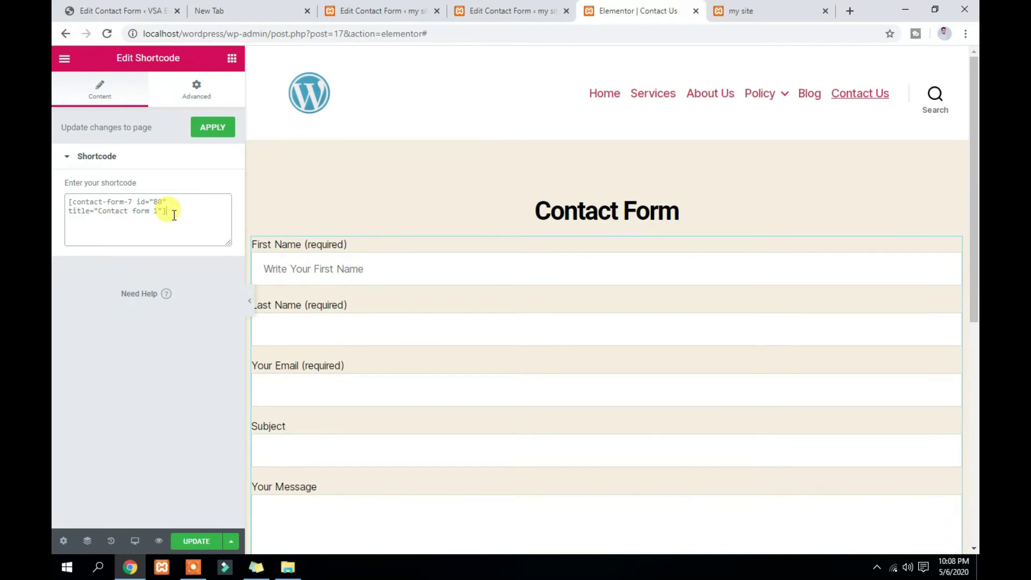
click(224, 133)
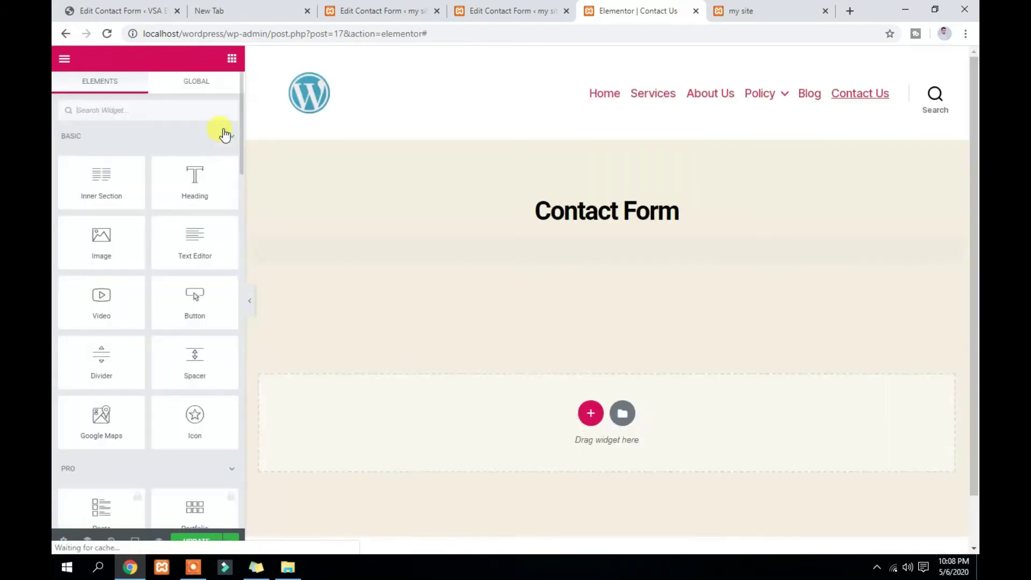
scroll(189, 304, down, 5)
click(197, 543)
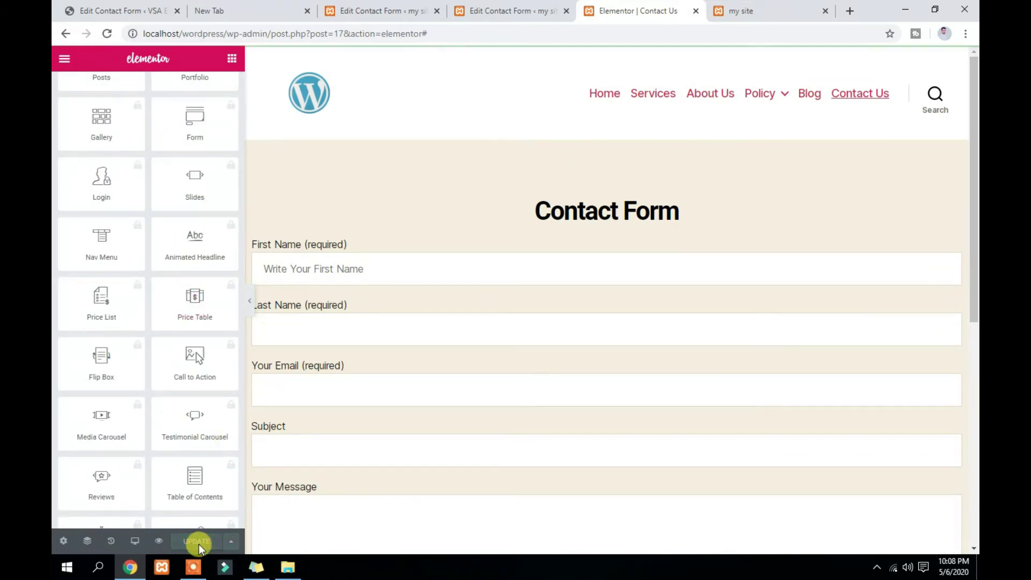
Reload the live site and review the Contact Us form, comparing it with the form template
click(773, 9)
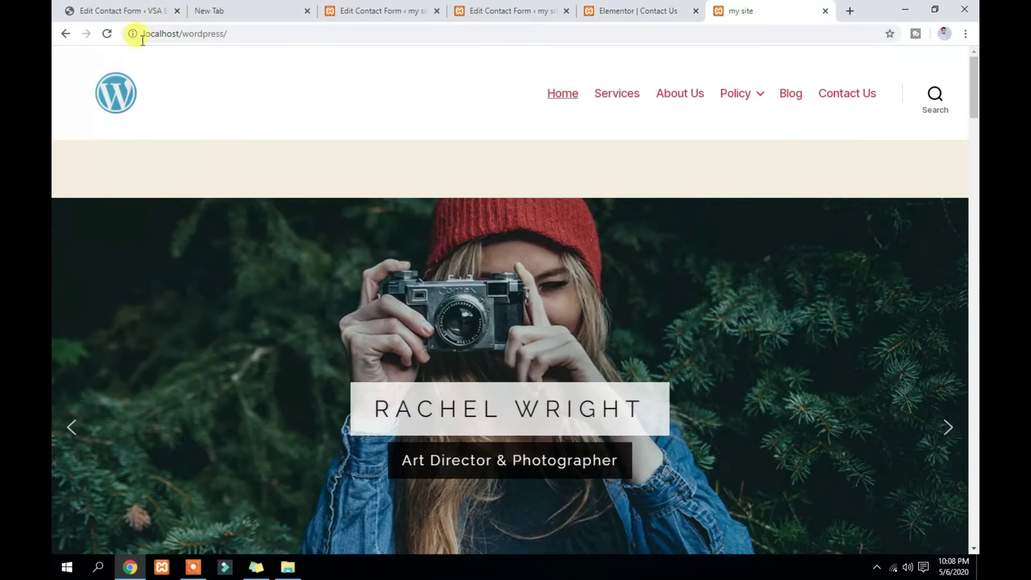
click(110, 31)
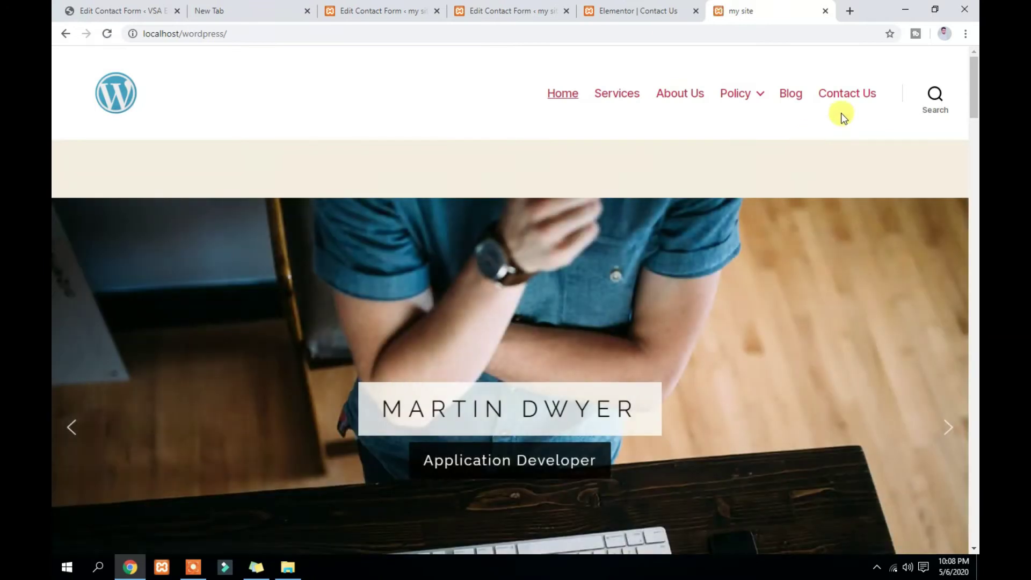
click(841, 97)
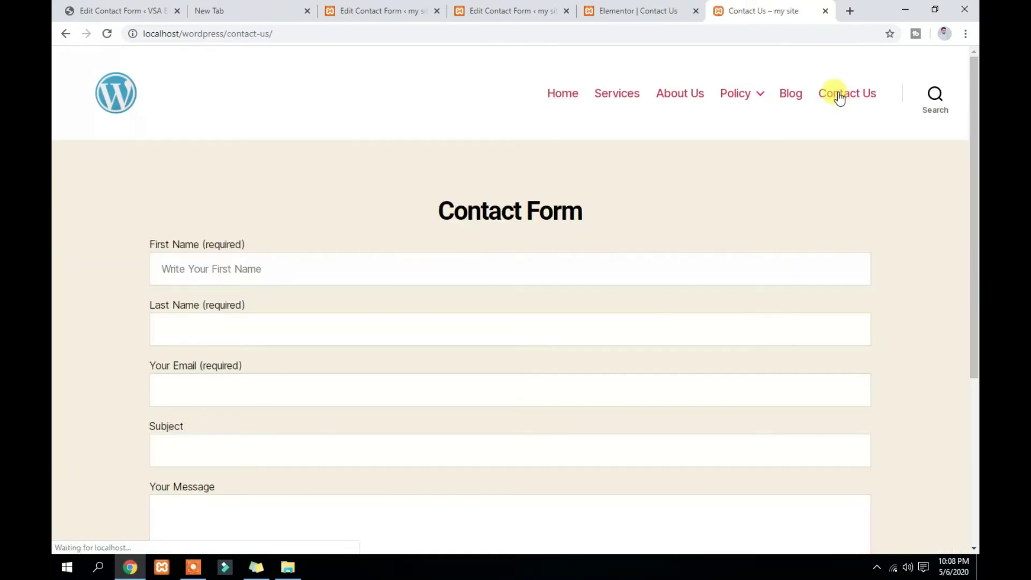
scroll(299, 235, down, 5)
scroll(344, 349, up, 5)
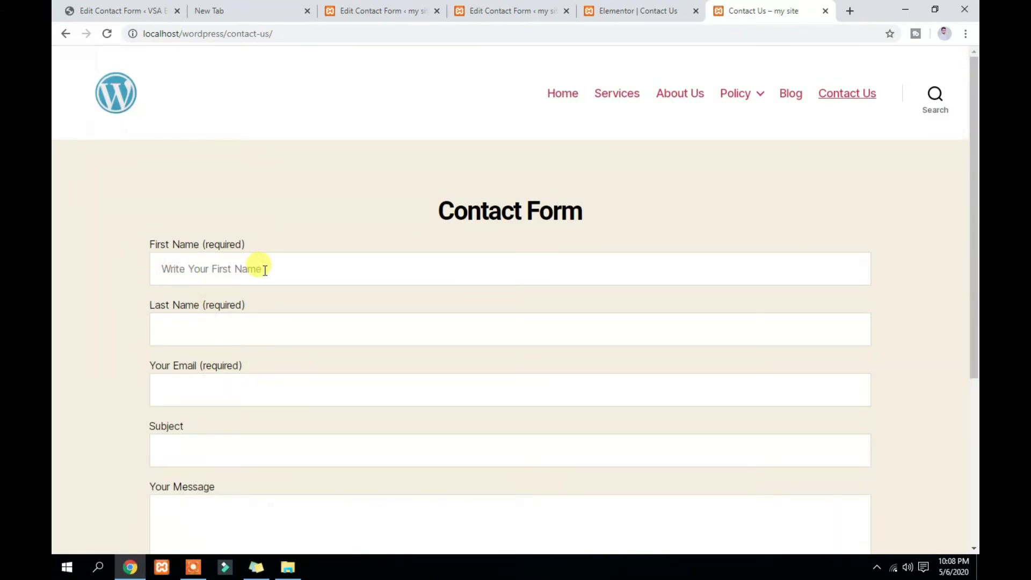
click(483, 11)
scroll(373, 355, down, 2)
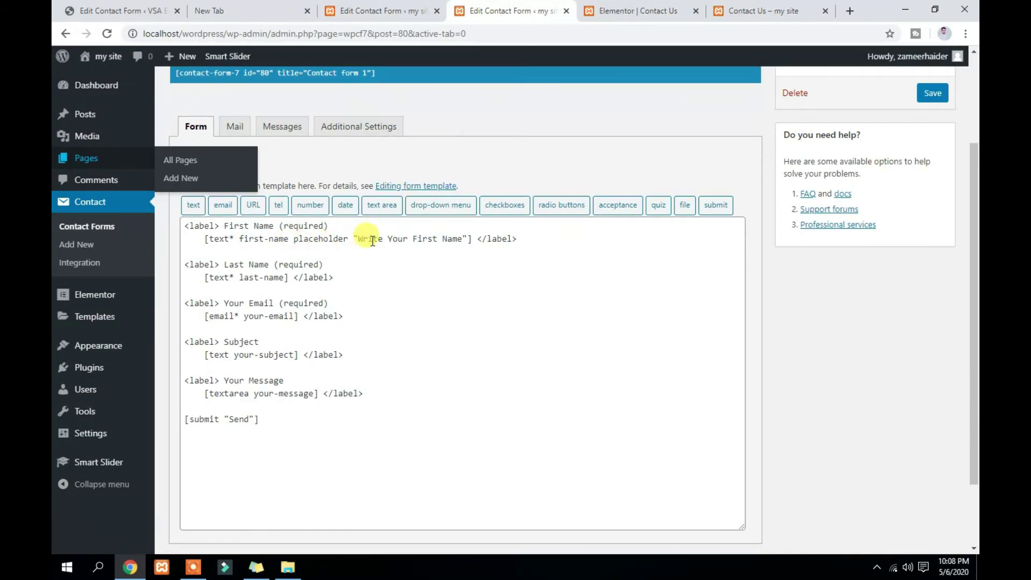
click(747, 17)
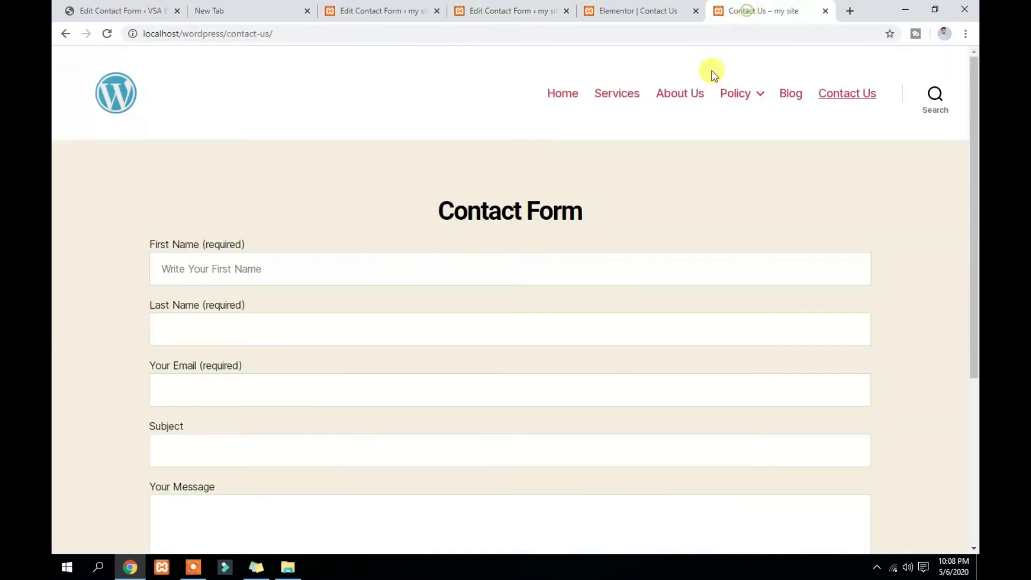
scroll(209, 331, down, 4)
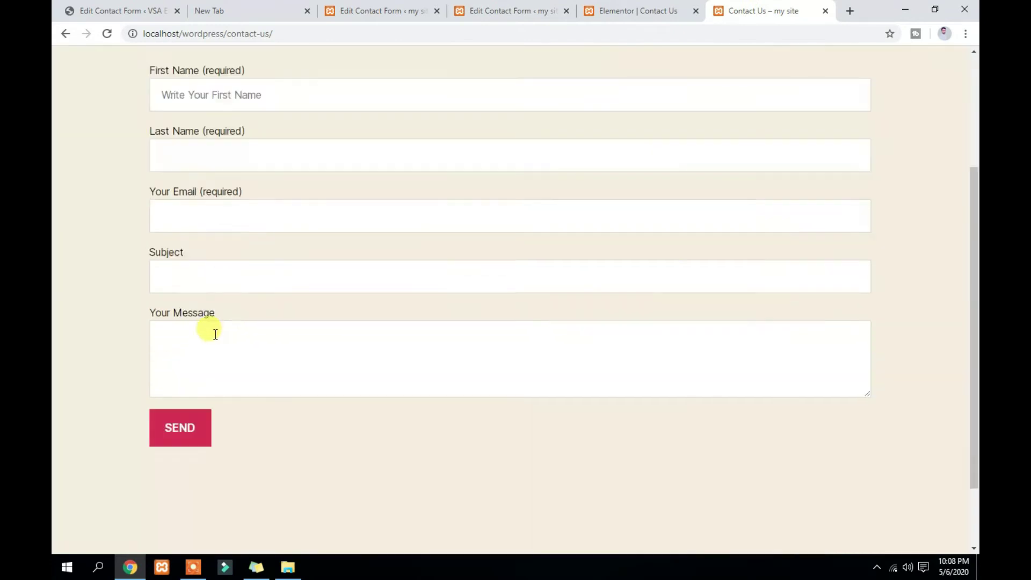
scroll(246, 131, up, 1)
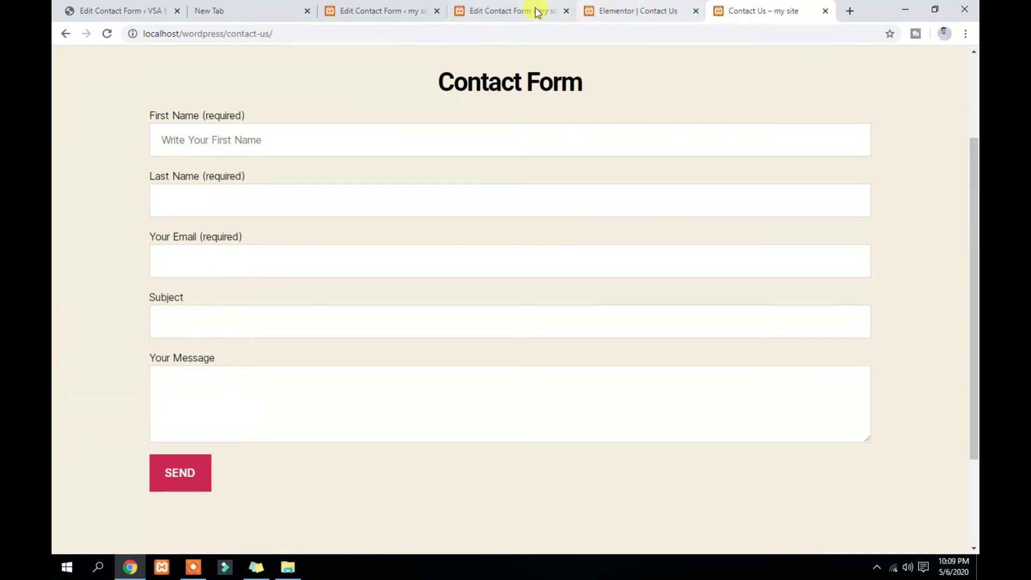
Copy the first-name placeholder option into the last-name, email, subject and message tags
click(504, 10)
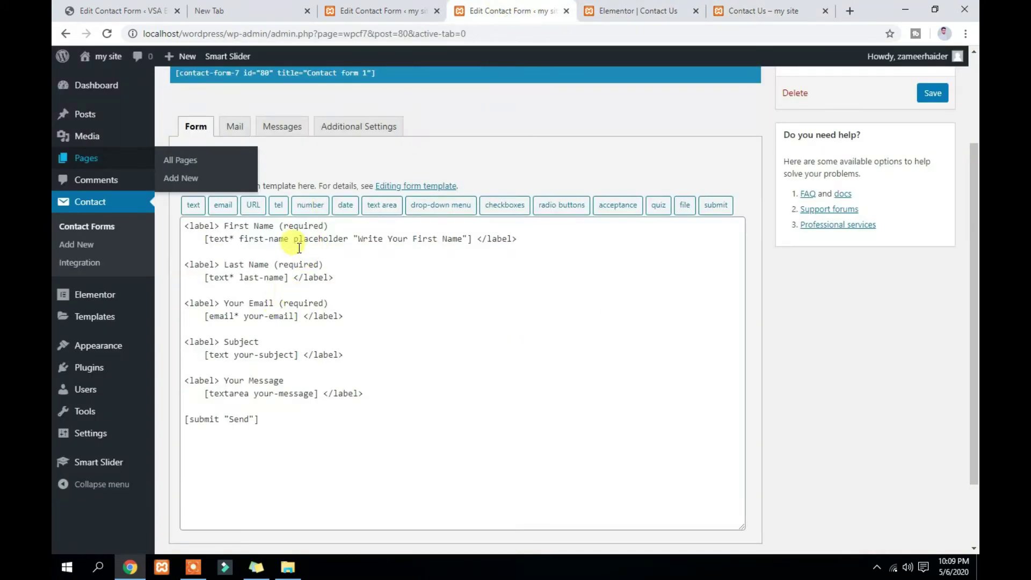
drag(295, 239, 467, 241)
key(ctrl+c)
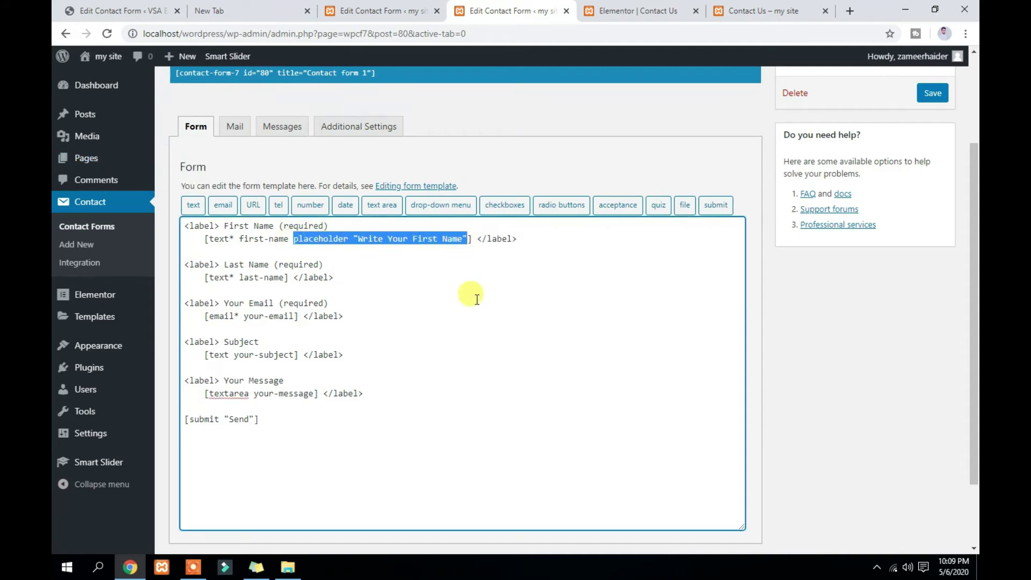
click(285, 276)
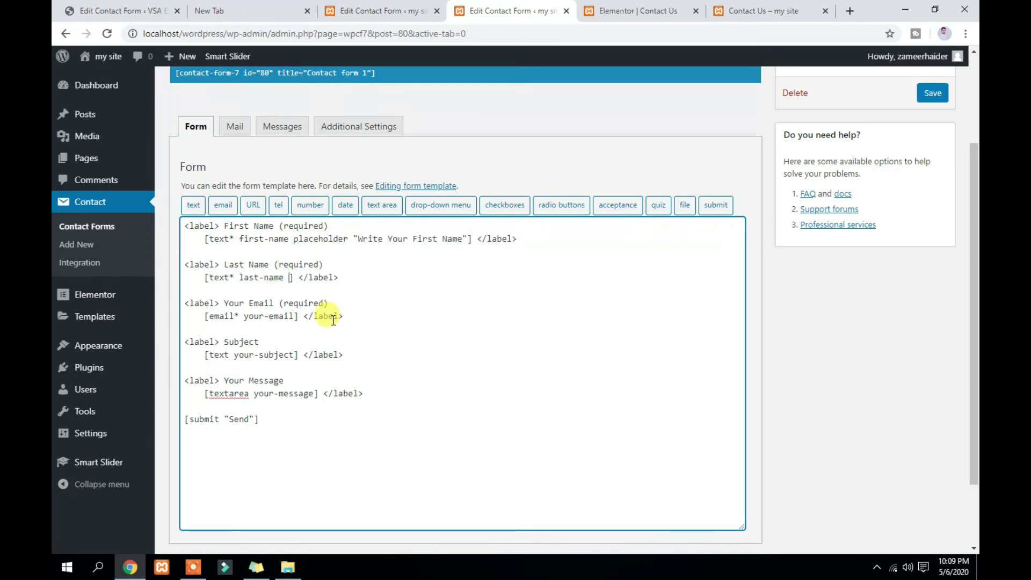
key(ctrl+v)
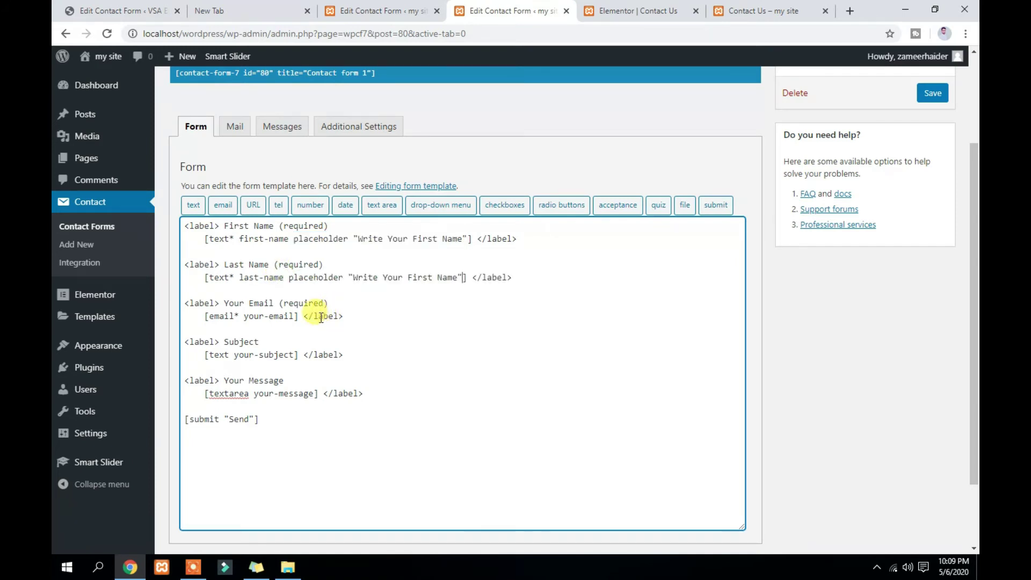
click(295, 316)
key(ctrl+v)
click(295, 355)
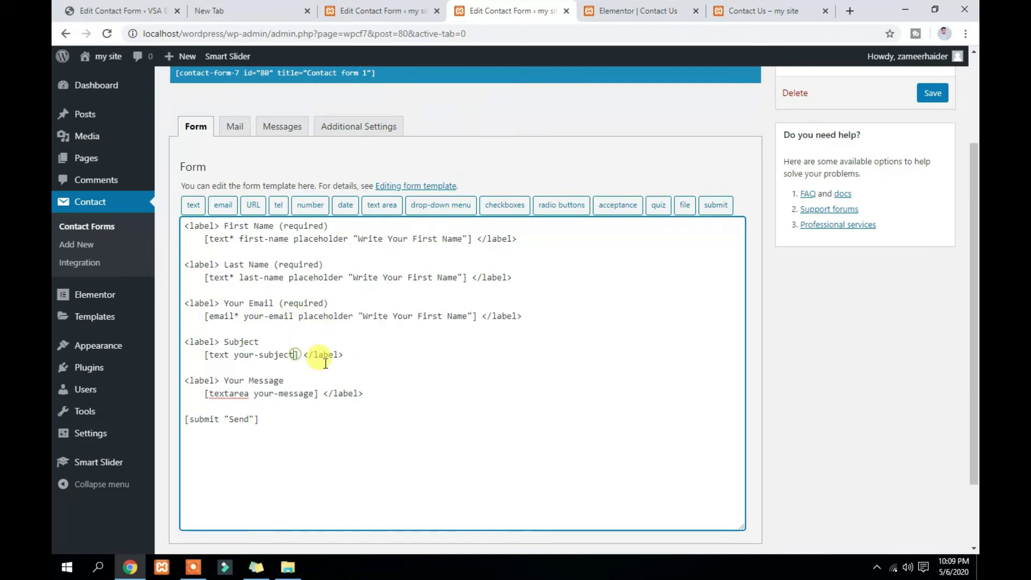
key(ctrl+v)
click(314, 395)
key(ctrl+v)
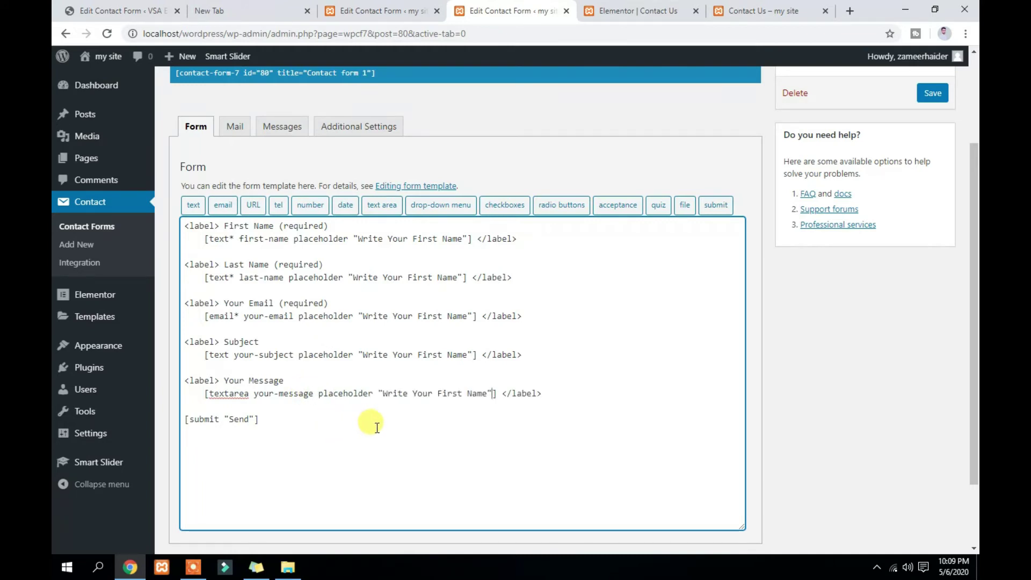
Reword the copied placeholders to 'Write Your' Last Name, Email, Subject and Message, and save
double_click(419, 277)
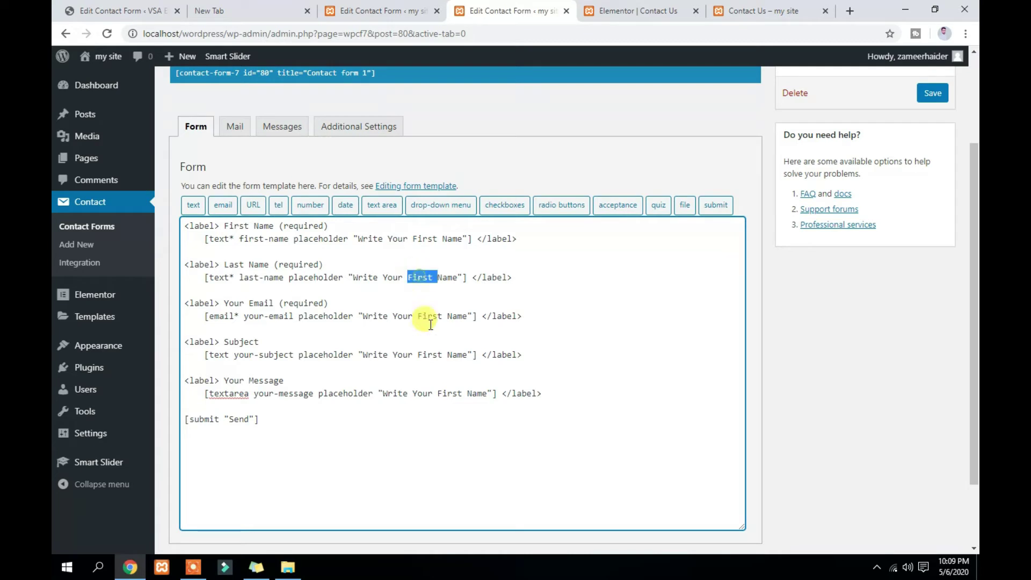
text(Last)
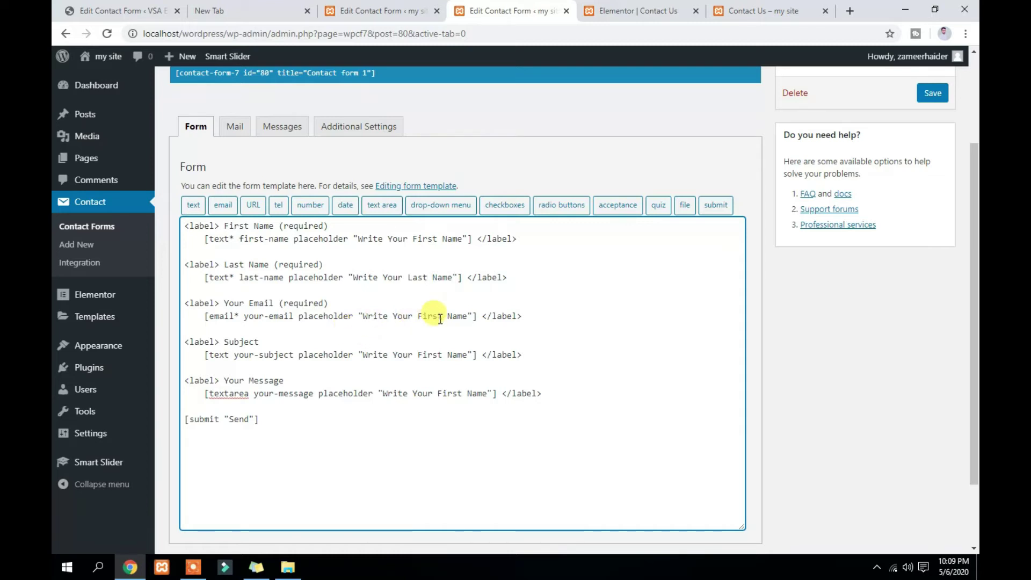
drag(418, 316, 467, 316)
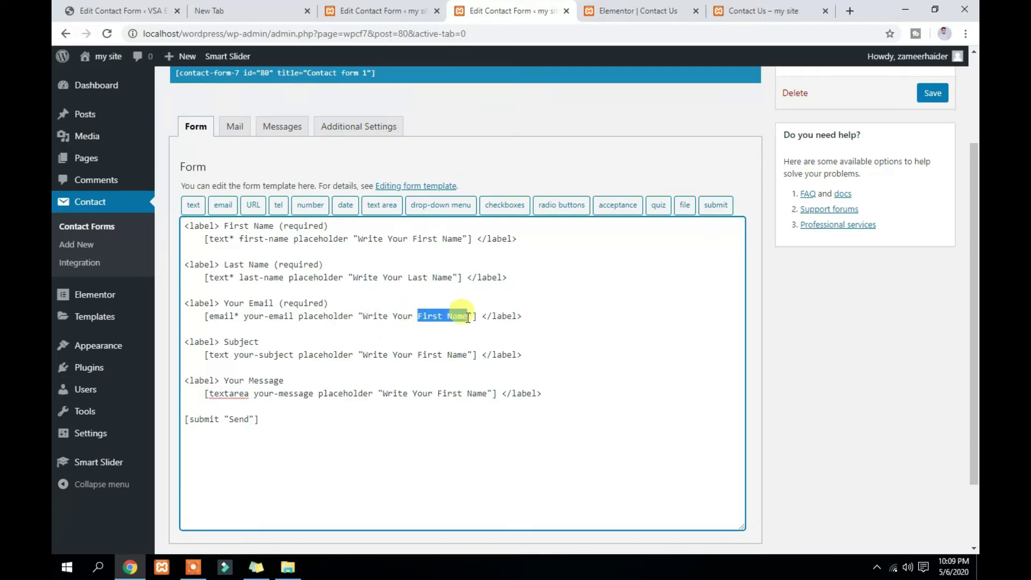
text(Email)
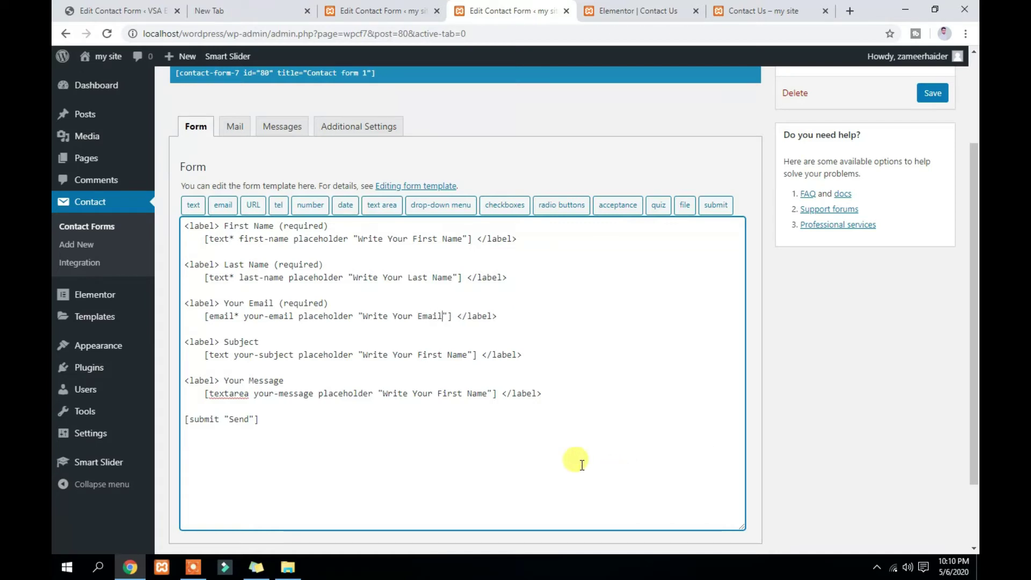
drag(418, 355, 465, 358)
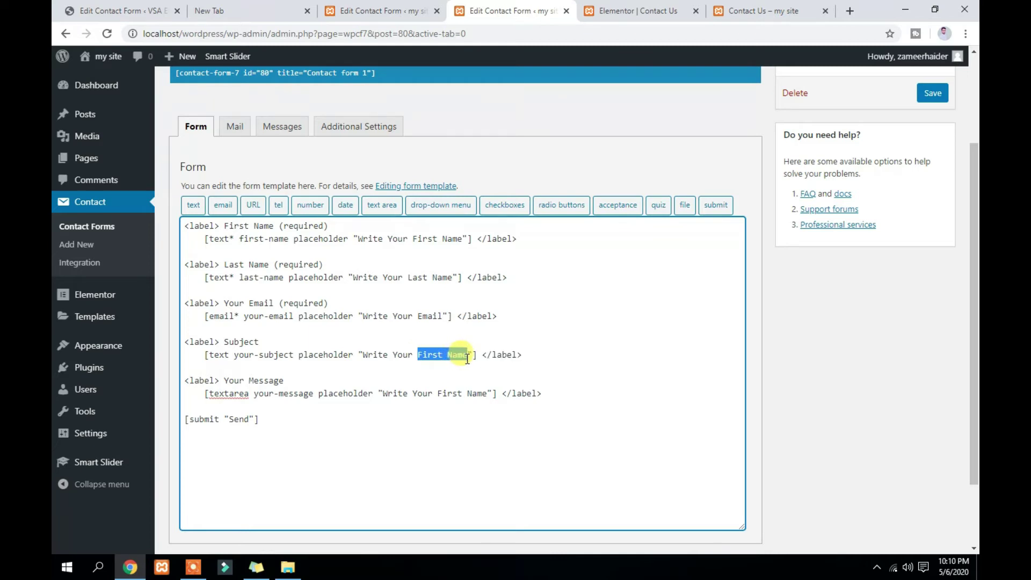
text(Subject)
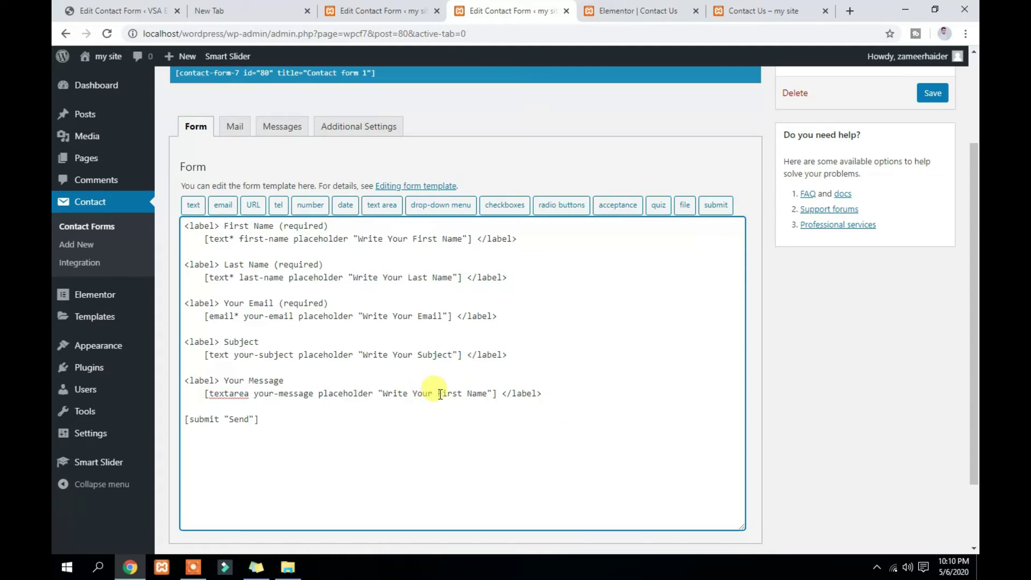
drag(439, 395, 488, 394)
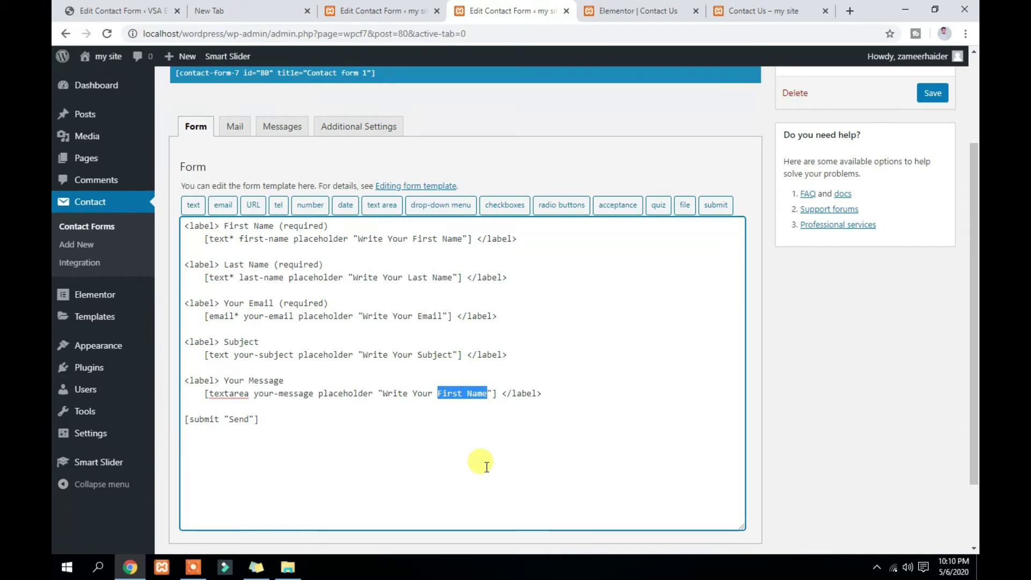
text(Me)
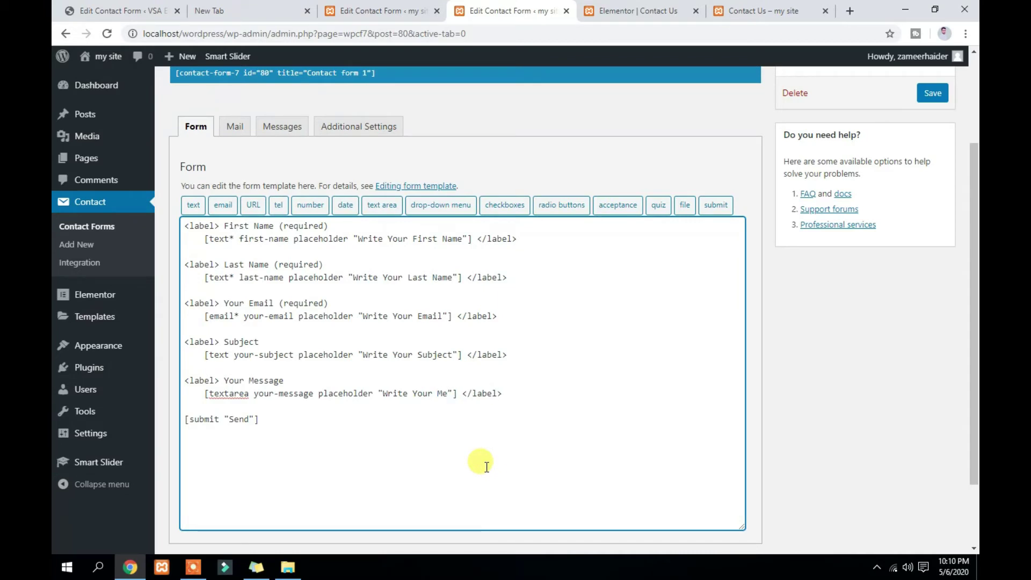
text(ssage)
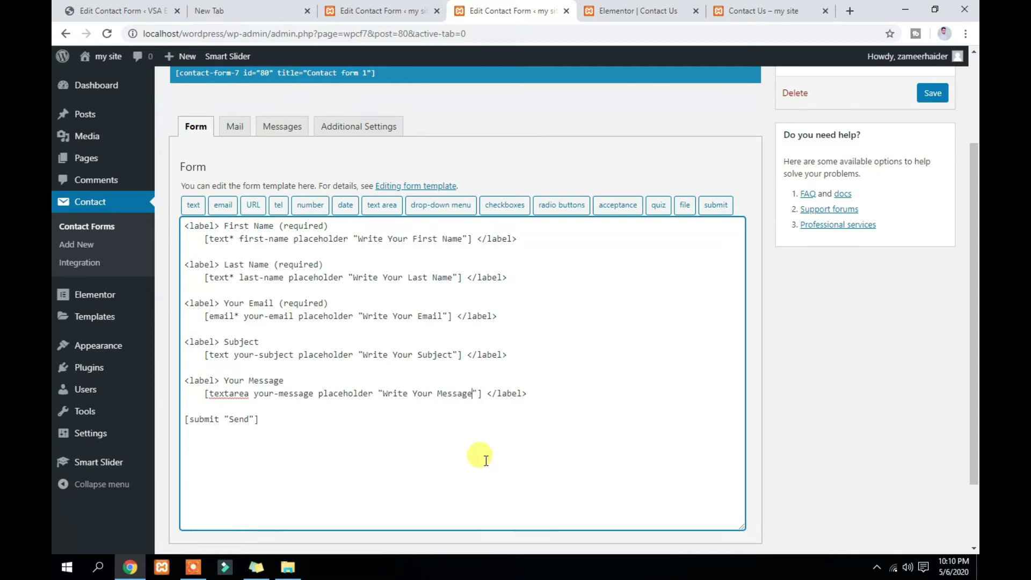
scroll(206, 483, down, 2)
click(182, 488)
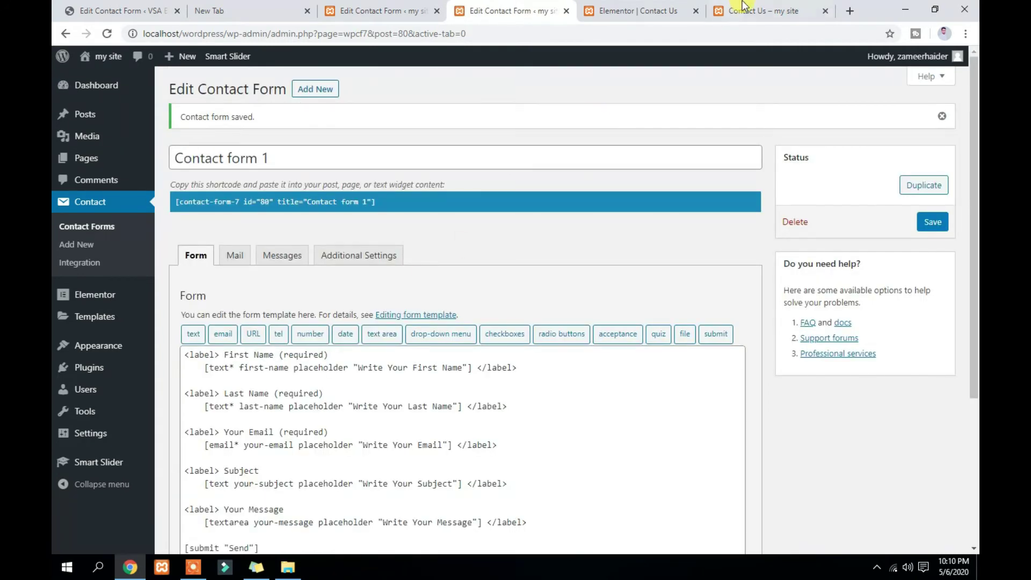
click(744, 8)
Reload the live Contact Us page to confirm the placeholders, then go back to the form template
click(106, 33)
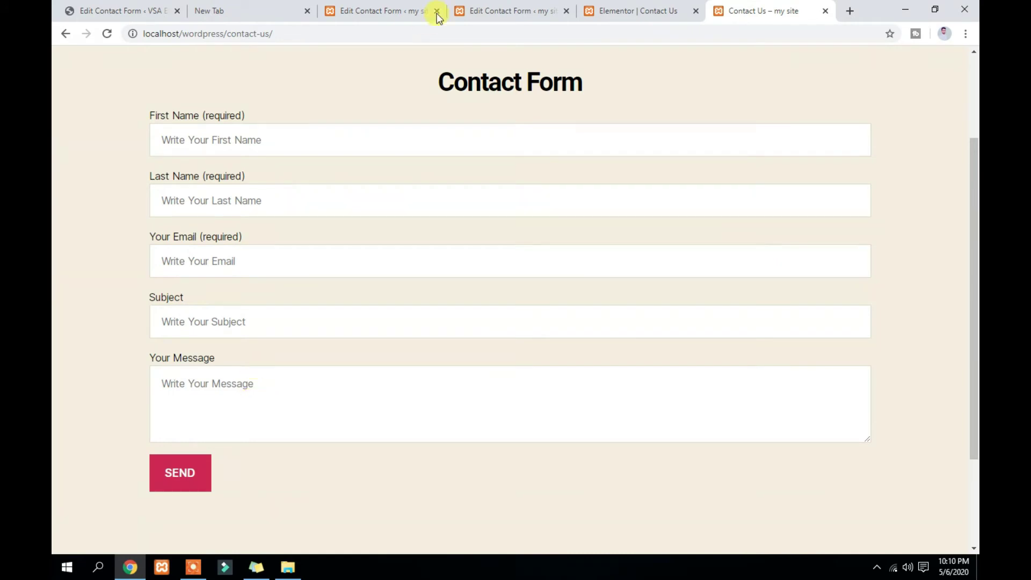
click(478, 8)
scroll(292, 321, down, 2)
scroll(292, 321, down, 2)
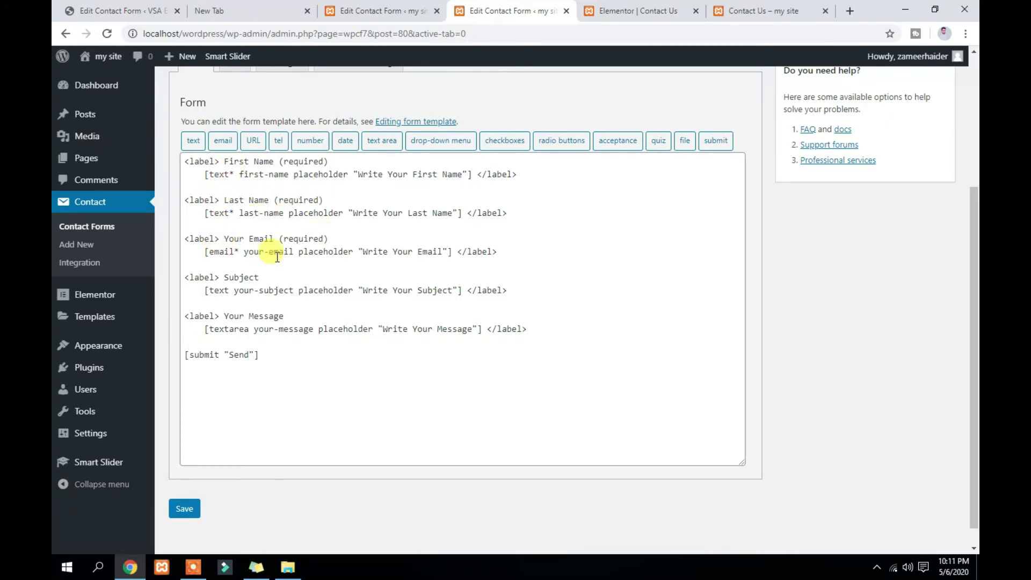
Add '(required)' to the Subject and Your Message labels, mark their tags with *, and save
drag(329, 239, 283, 242)
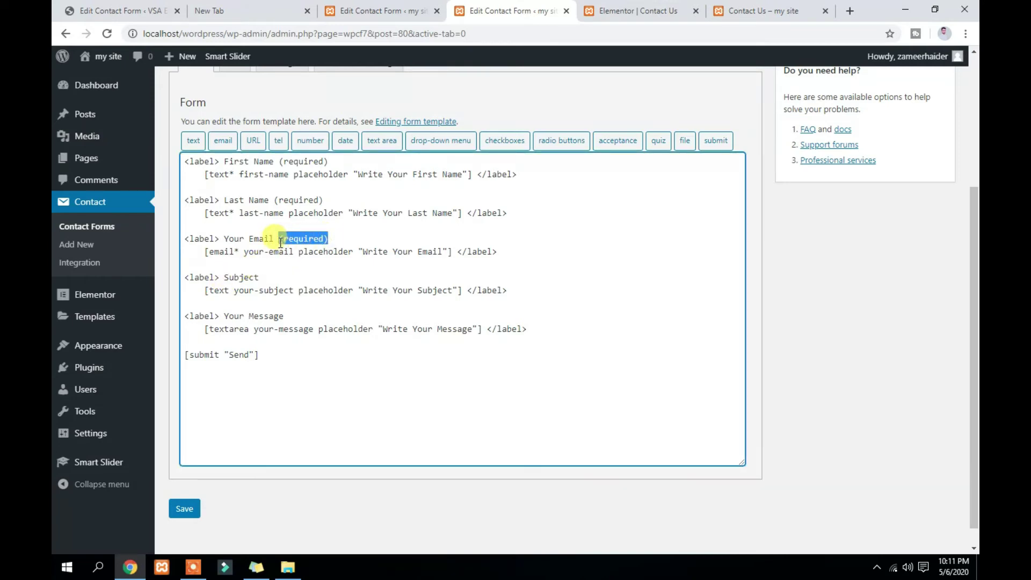
click(272, 272)
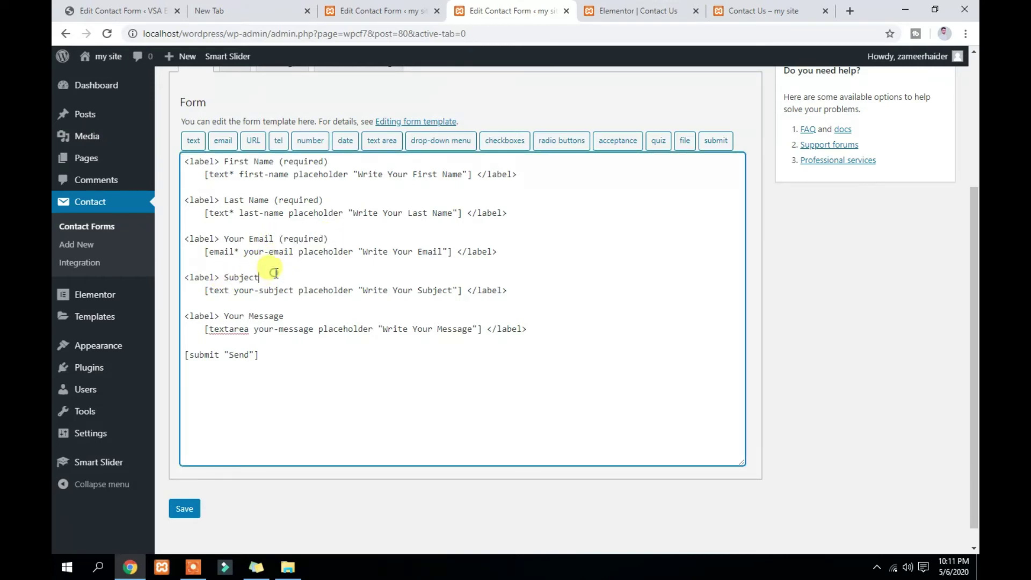
text((required))
click(295, 319)
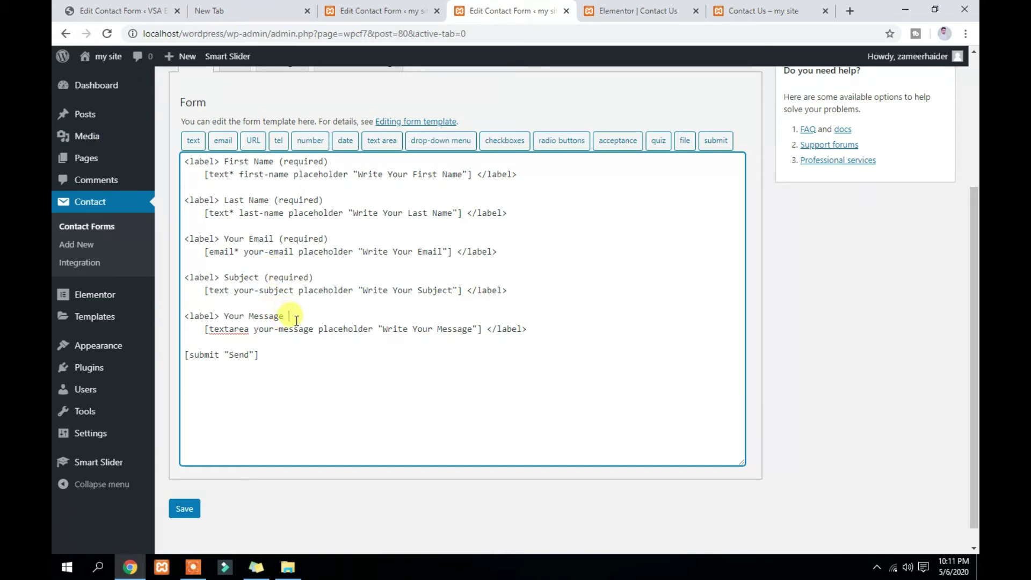
text((required))
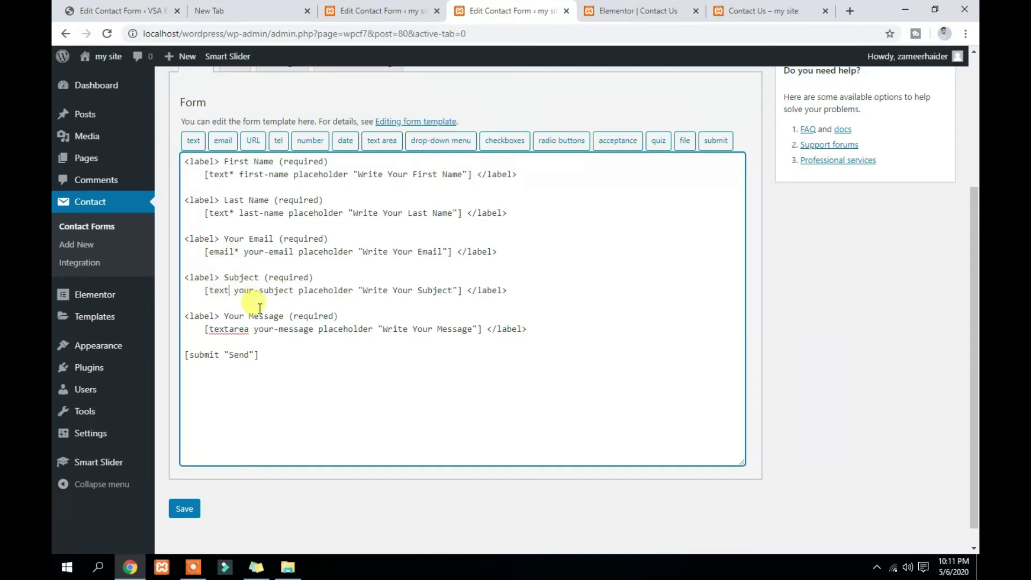
text(*)
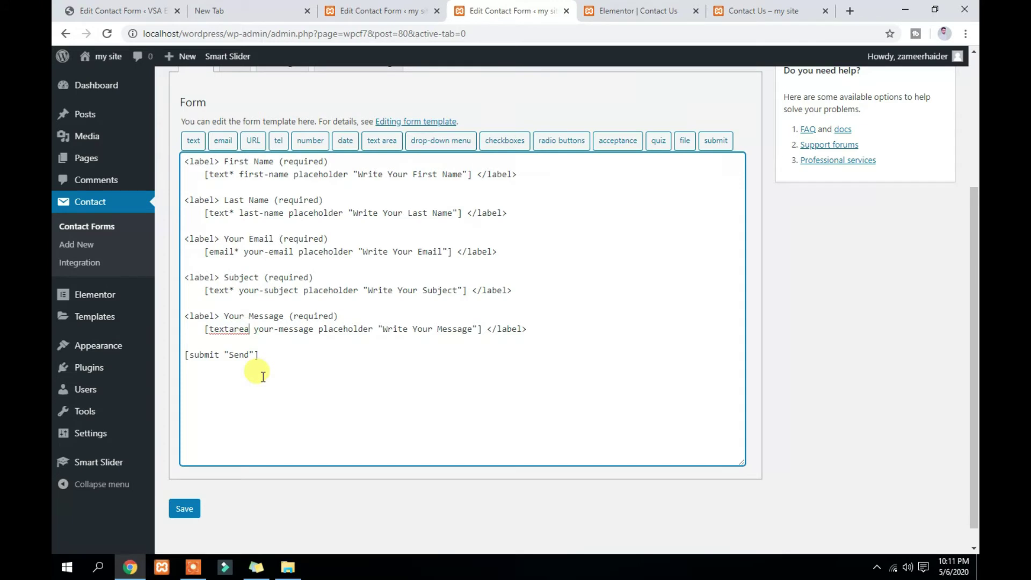
text(*)
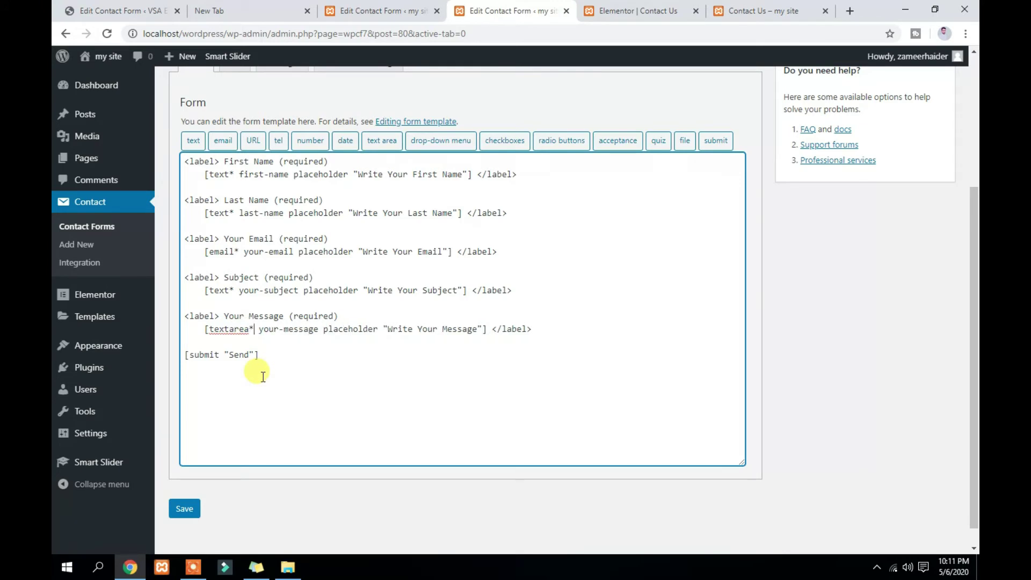
click(188, 511)
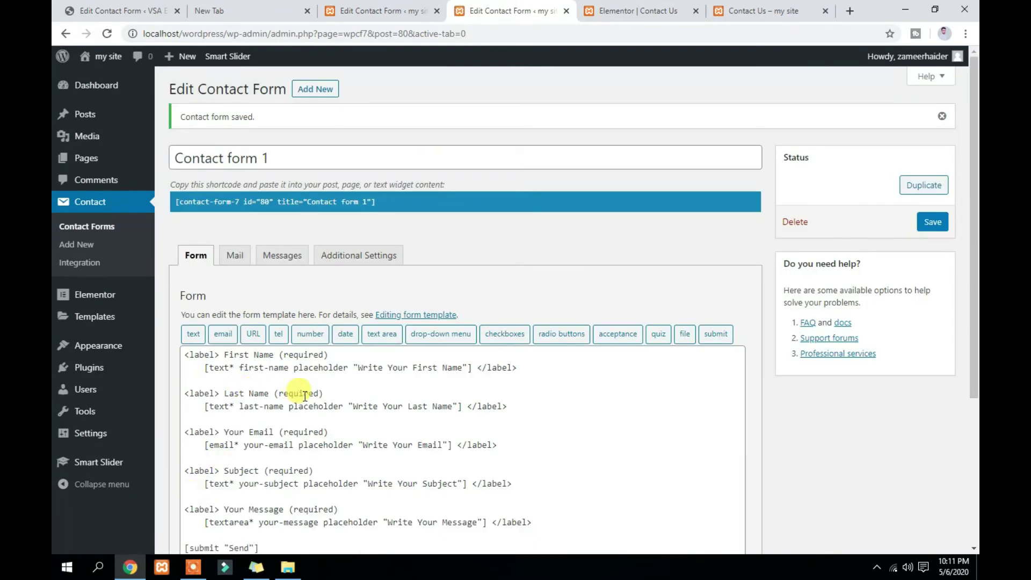
In the Mail tab, clear the existing From sender value, checking the recipient address
click(238, 264)
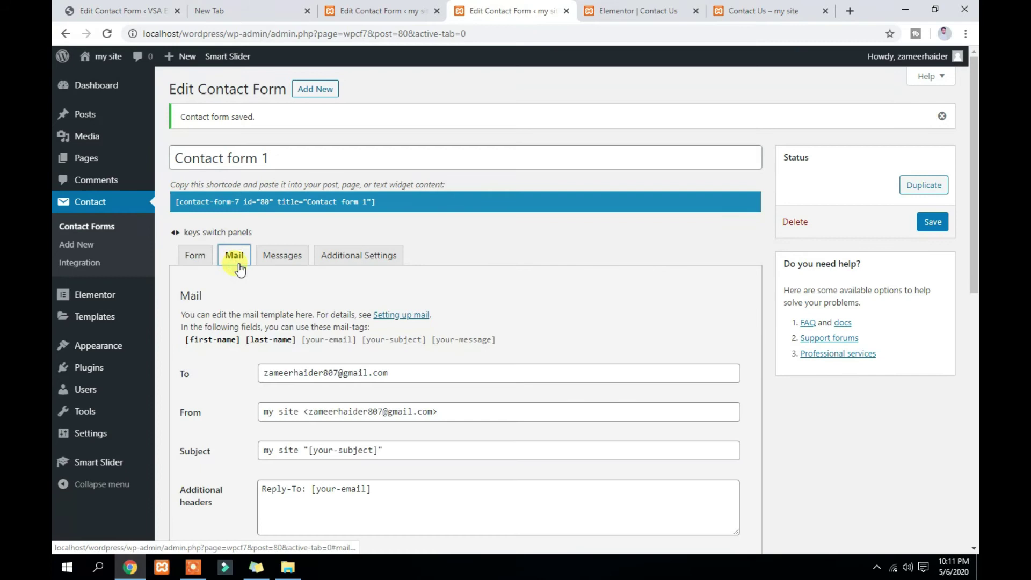
scroll(314, 299, down, 2)
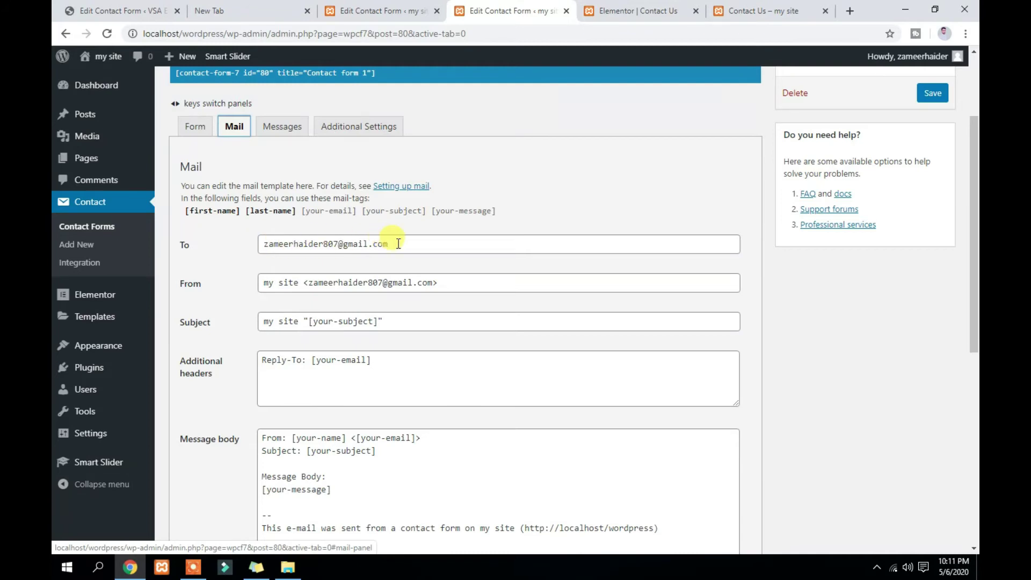
drag(396, 245, 249, 246)
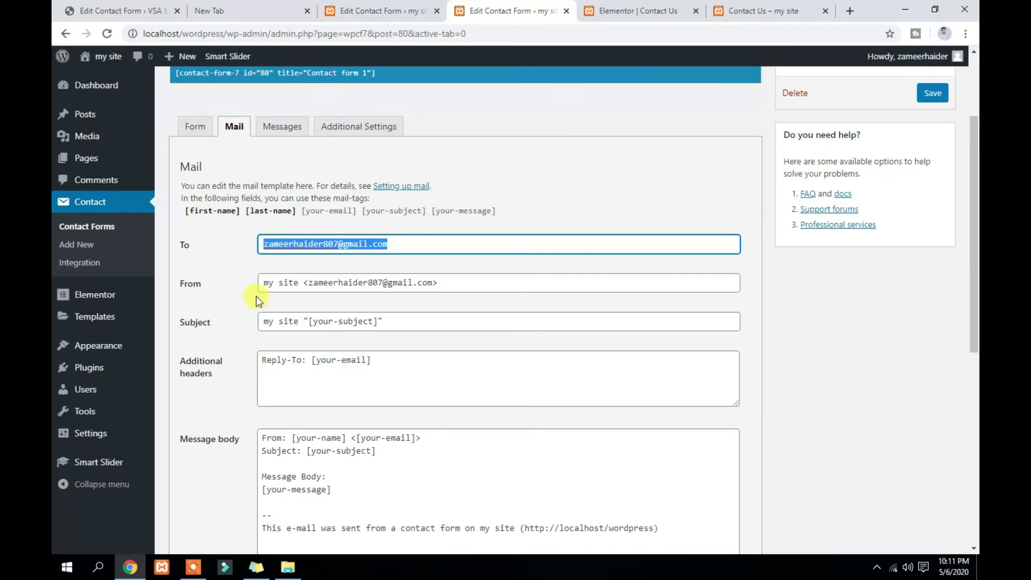
click(436, 283)
drag(436, 283, 260, 284)
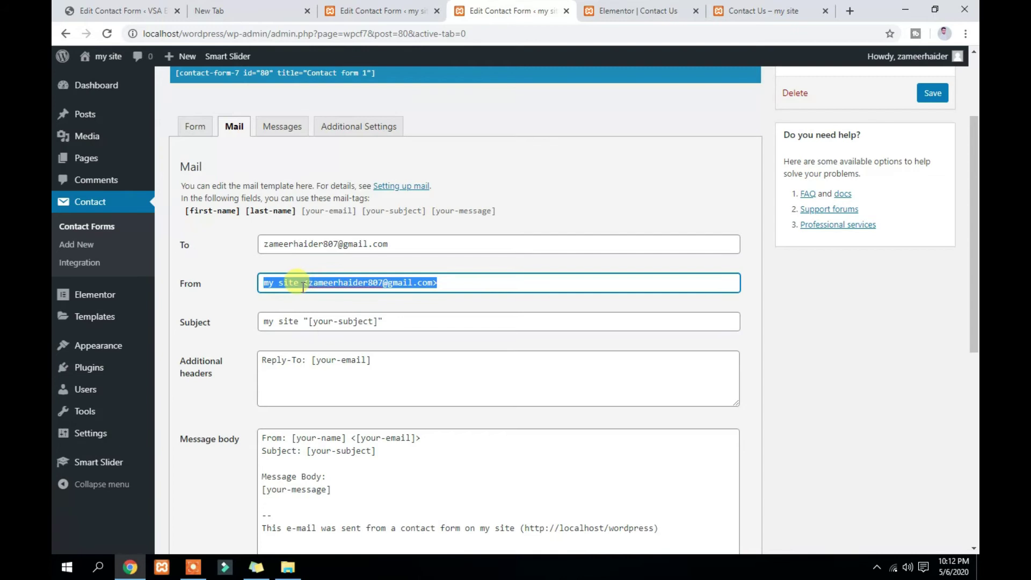
key(BackSpace)
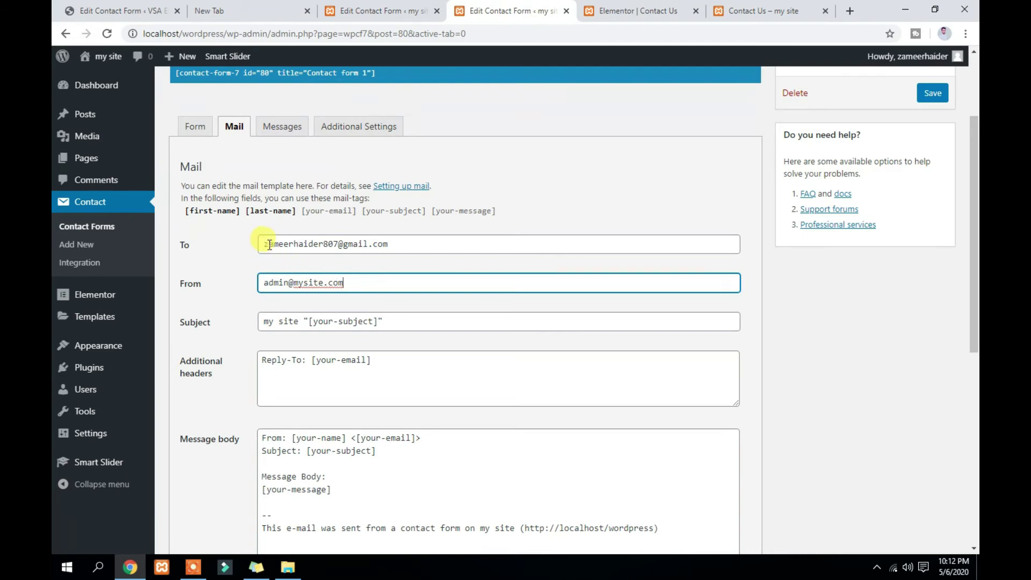
drag(397, 244, 257, 250)
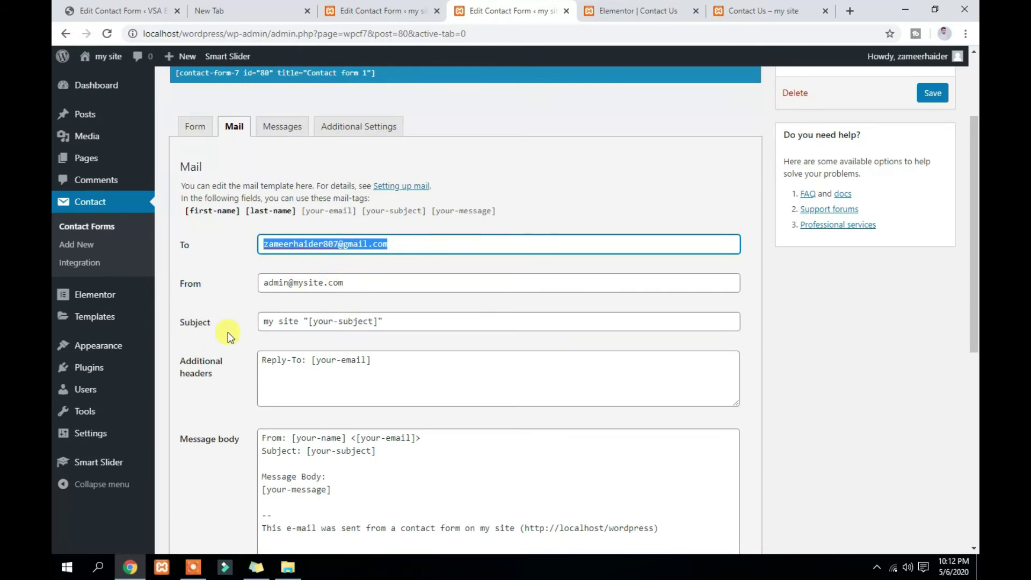
scroll(228, 332, down, 1)
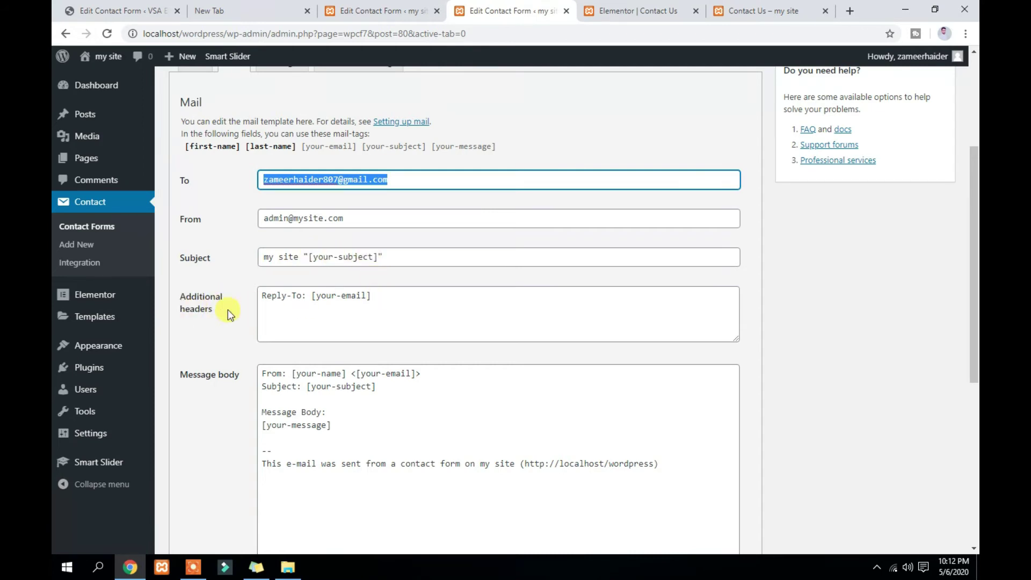
scroll(339, 312, down, 1)
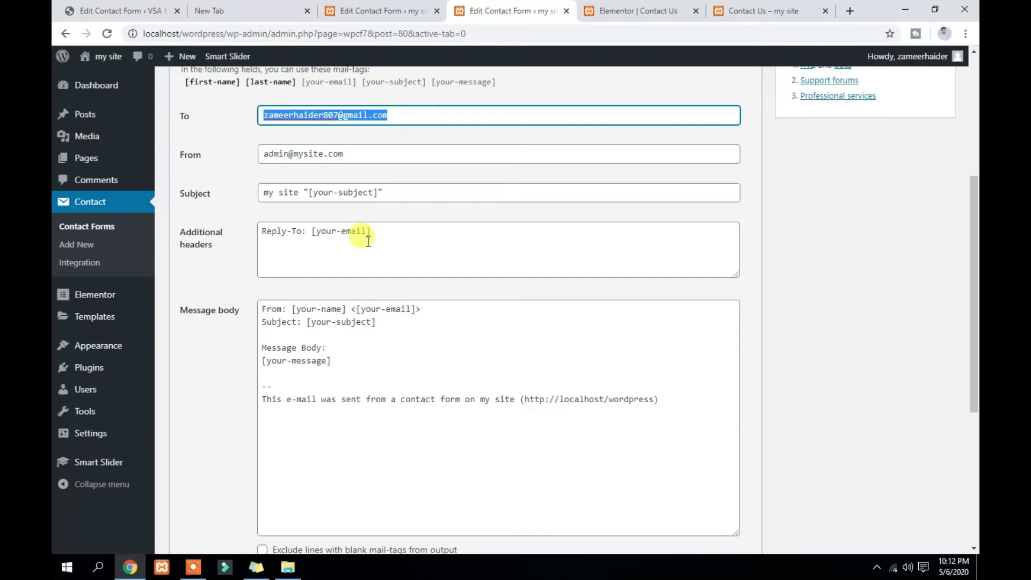
scroll(366, 239, down, 1)
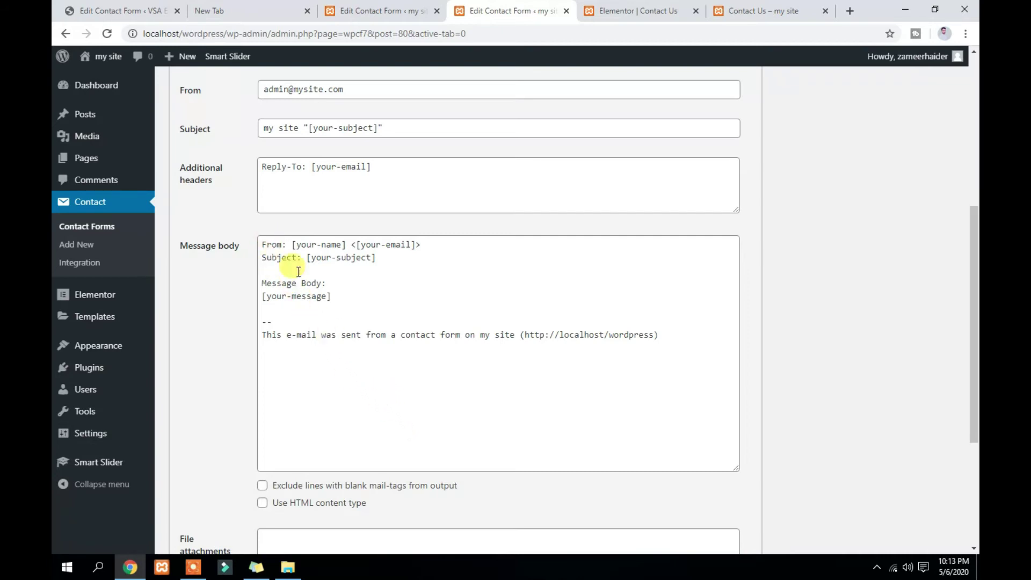
Remove the default body lines under 'Message Body:' and type a 'First Name' label
drag(276, 323, 261, 242)
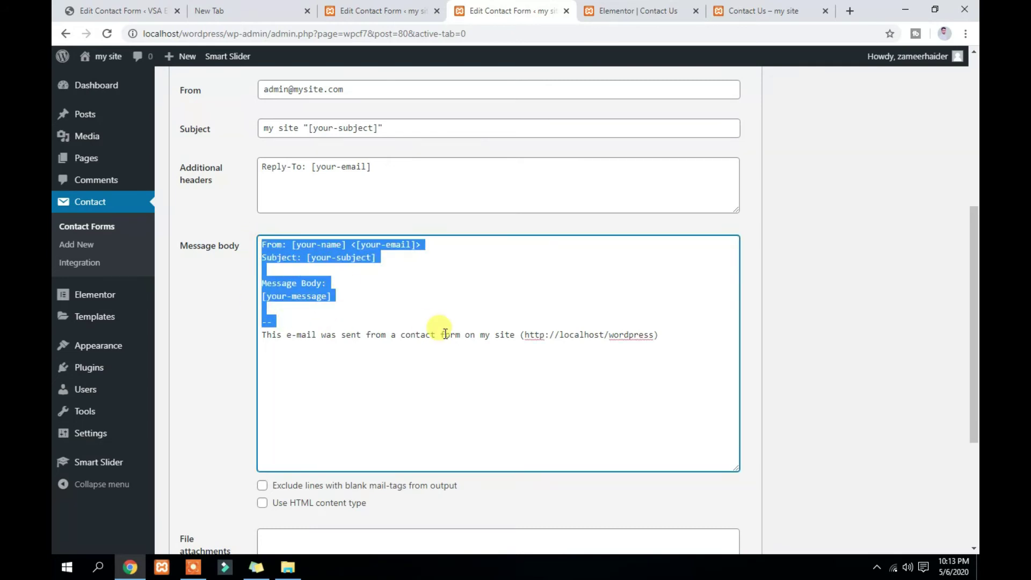
drag(262, 296, 280, 314)
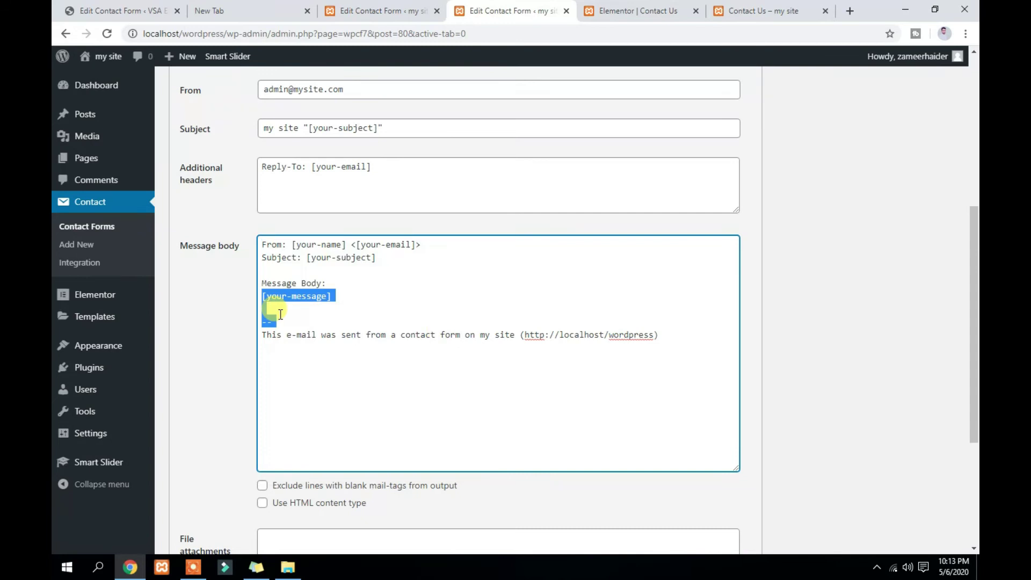
key(BackSpace)
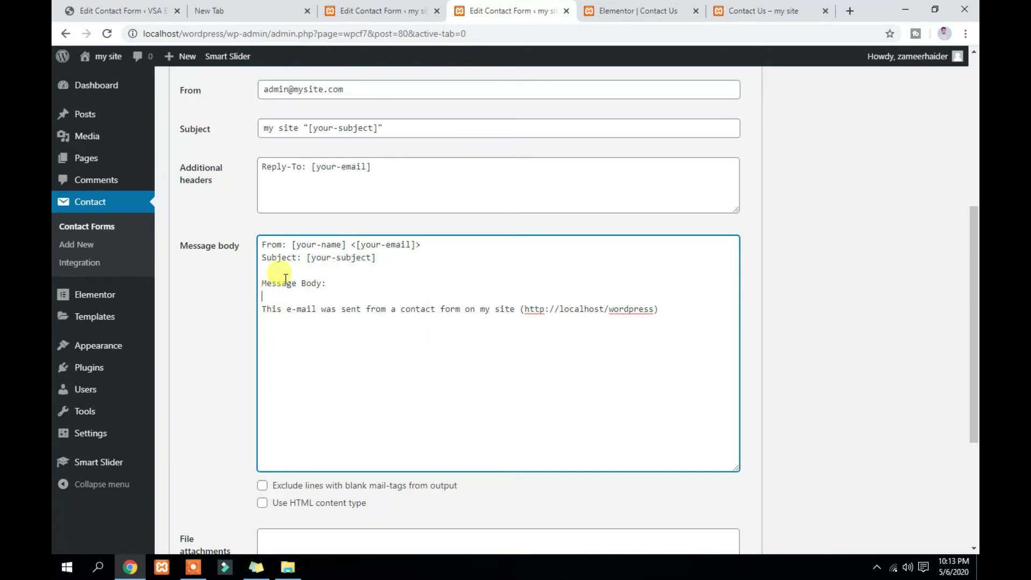
drag(265, 277, 260, 240)
key(BackSpace)
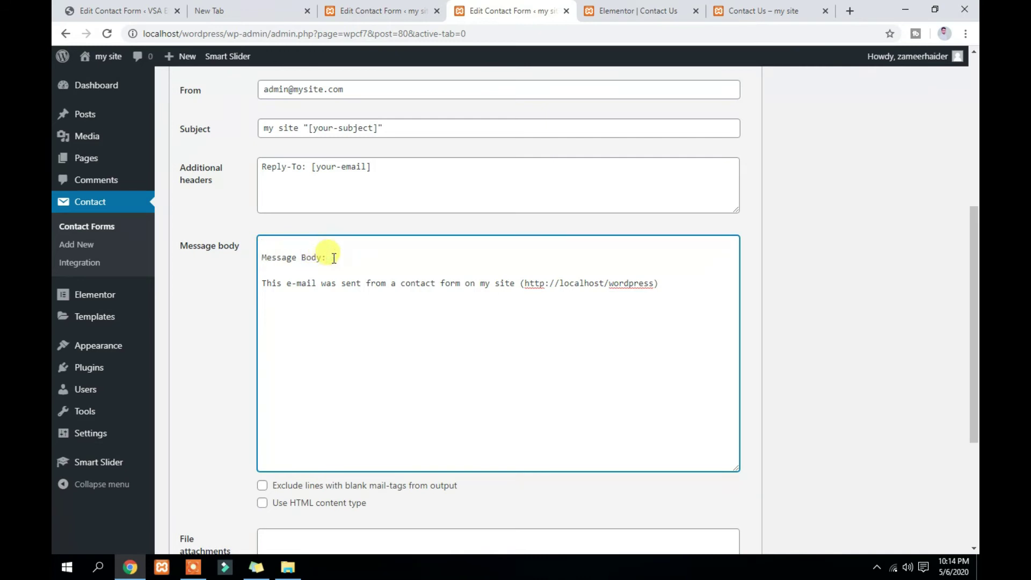
key(Return)
key(Return)
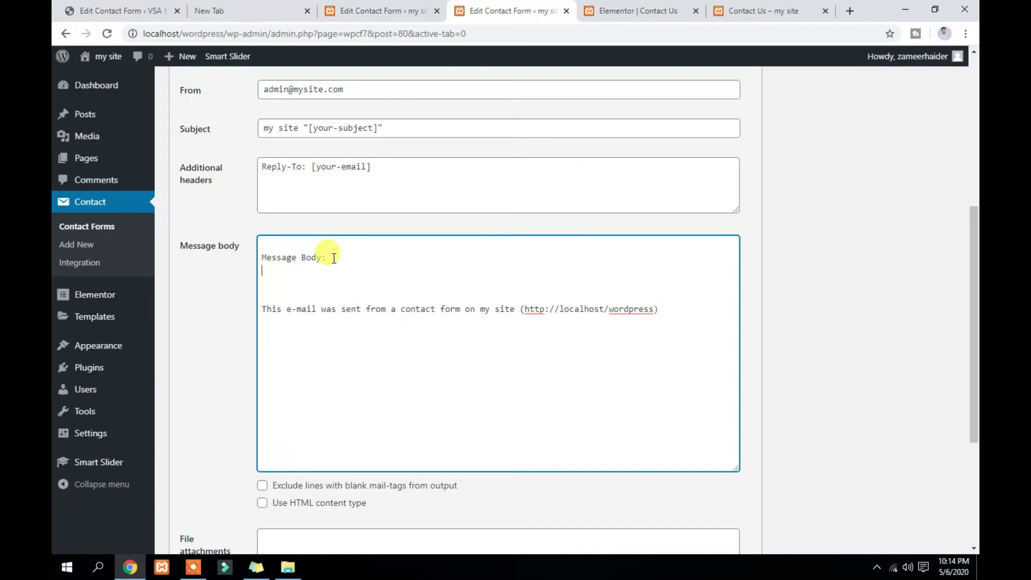
text(First Name)
Duplicate the label and rename the copies to Last Name:, Email: and Subject:
key(shift+Left)
key(shift+Left)
key(shift+Left)
key(shift+Left)
key(shift+Left)
key(shift+Left)
key(shift+Left)
key(shift+Left)
key(shift+Left)
key(shift+Left)
key(shift+Left)
key(ctrl+c)
key(Right)
key(Return)
key(ctrl+v)
key(Down)
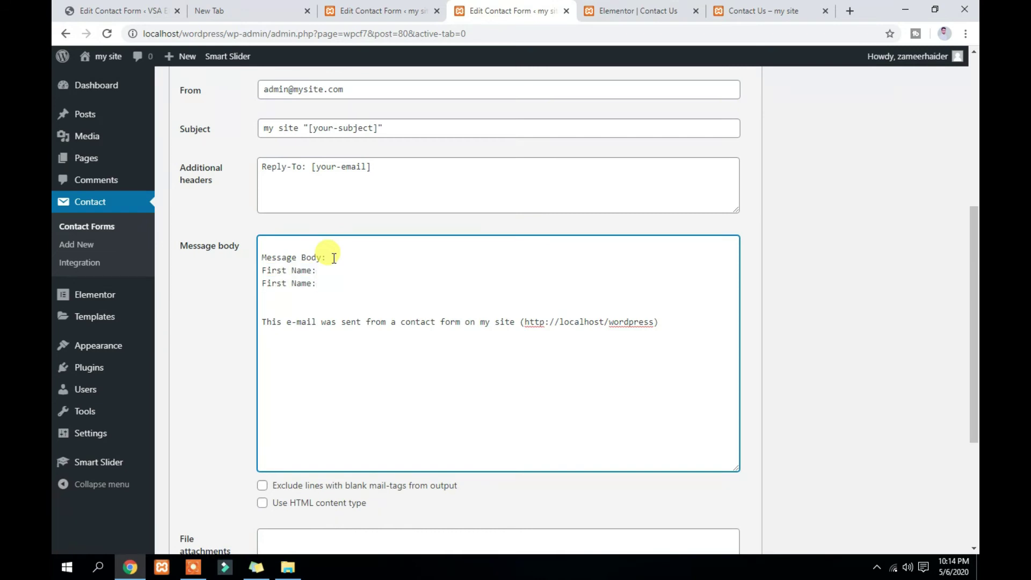
key(ctrl+v)
key(ctrl+v)
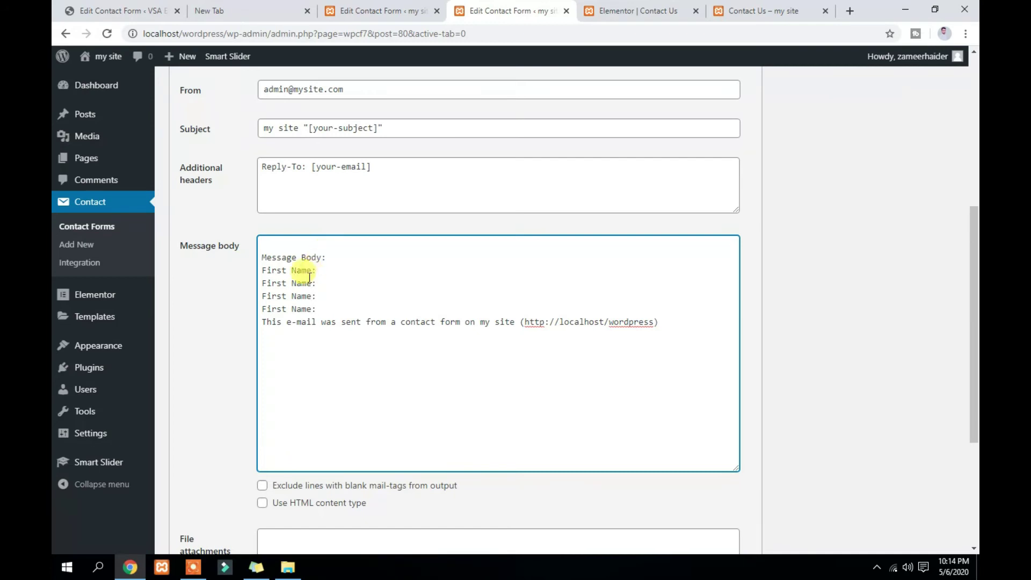
drag(288, 284, 249, 289)
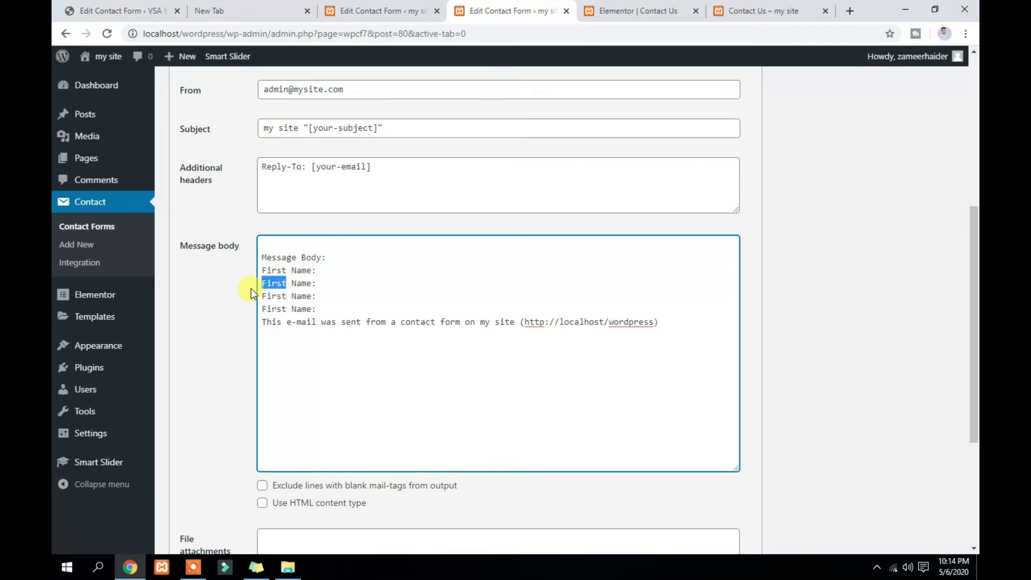
text(Last)
drag(312, 297, 260, 299)
text(Email:)
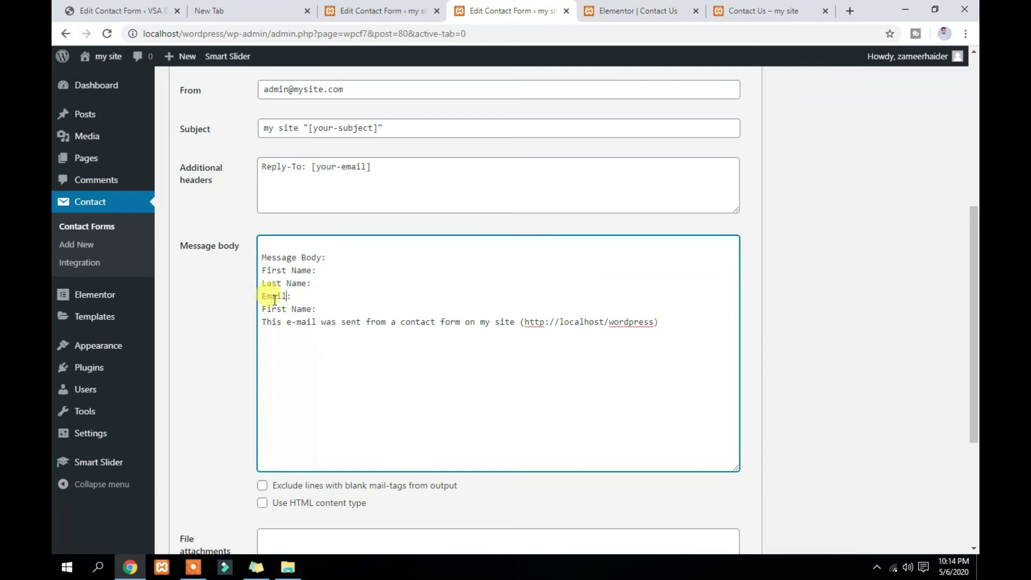
drag(312, 308, 256, 310)
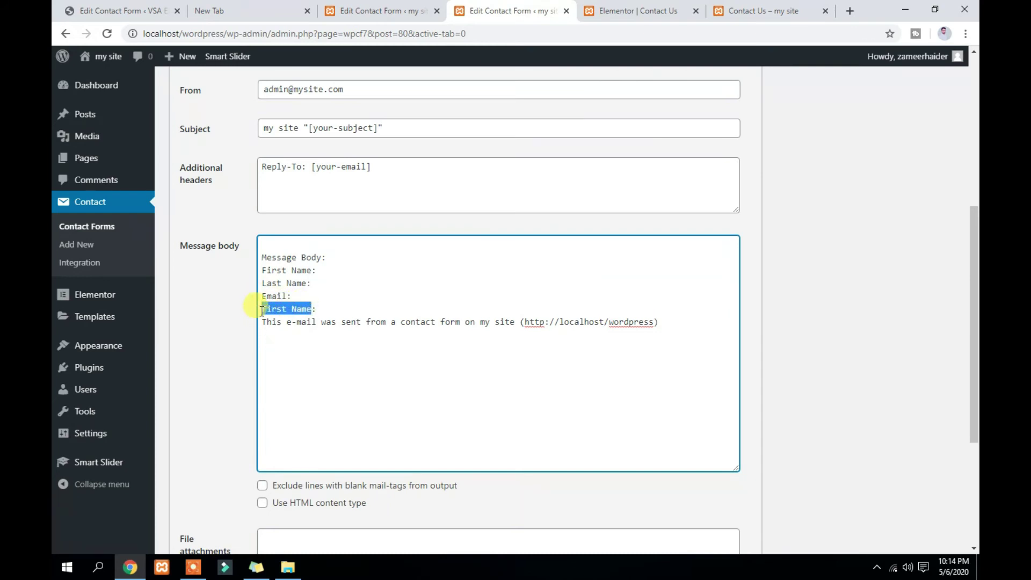
text(Sub)
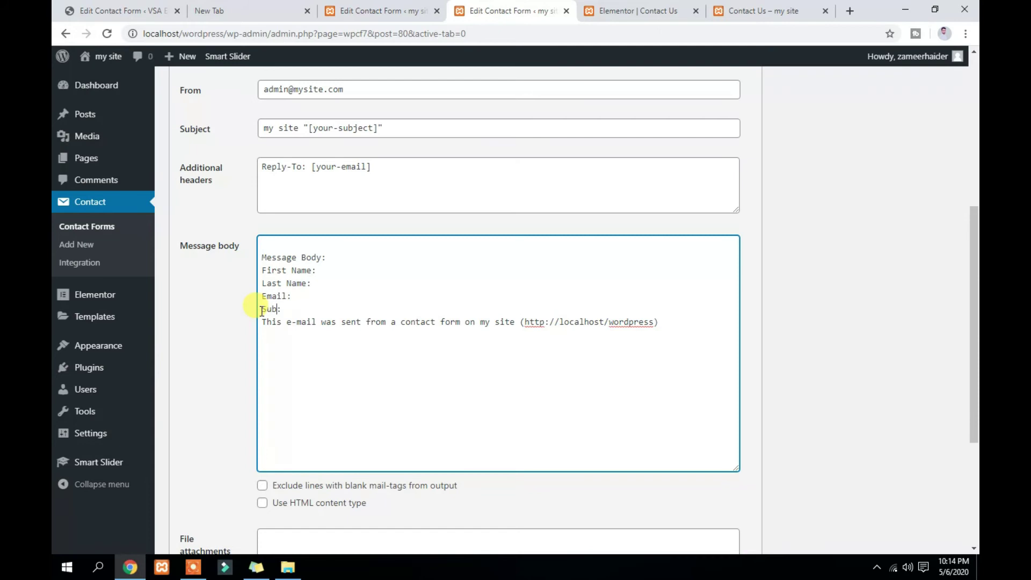
text(ject)
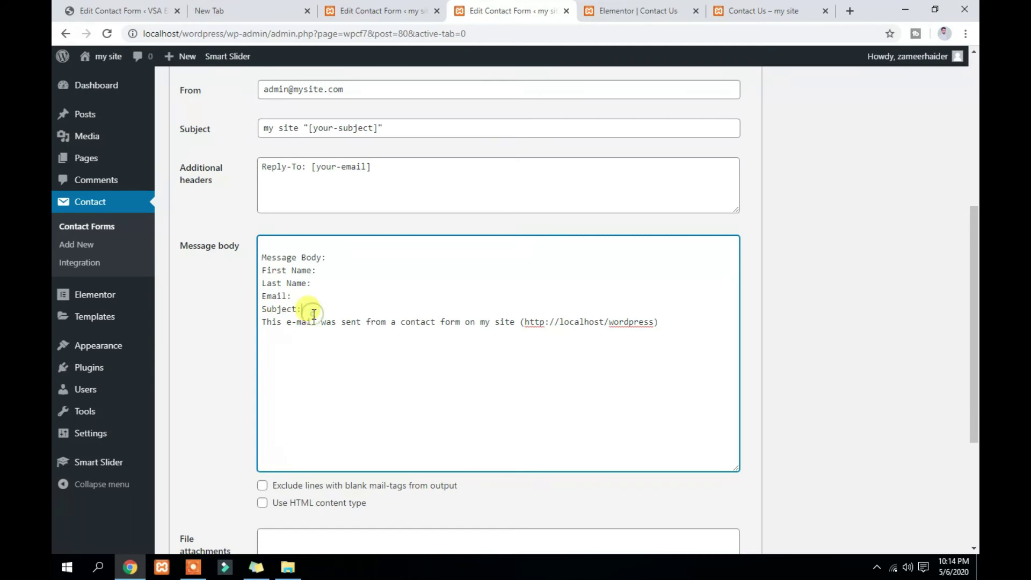
Add a Message: label line and a blank line after the Message Body heading
key(Return)
key(Return)
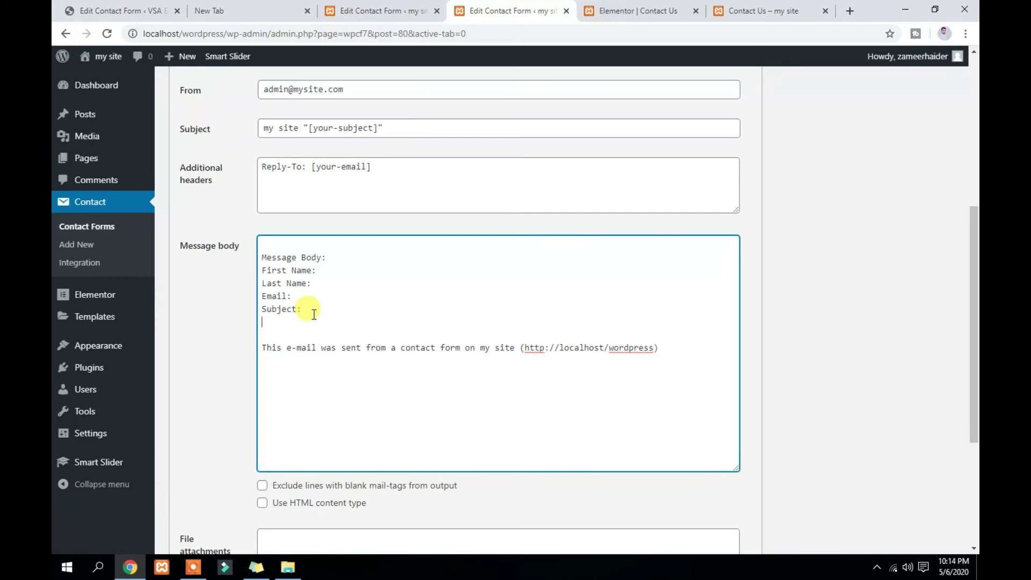
key(ctrl+v)
key(BackSpace)
key(BackSpace)
key(BackSpace)
key(BackSpace)
key(BackSpace)
key(BackSpace)
key(BackSpace)
key(BackSpace)
text(Mes)
key(BackSpace)
text(sage)
click(339, 259)
key(Return)
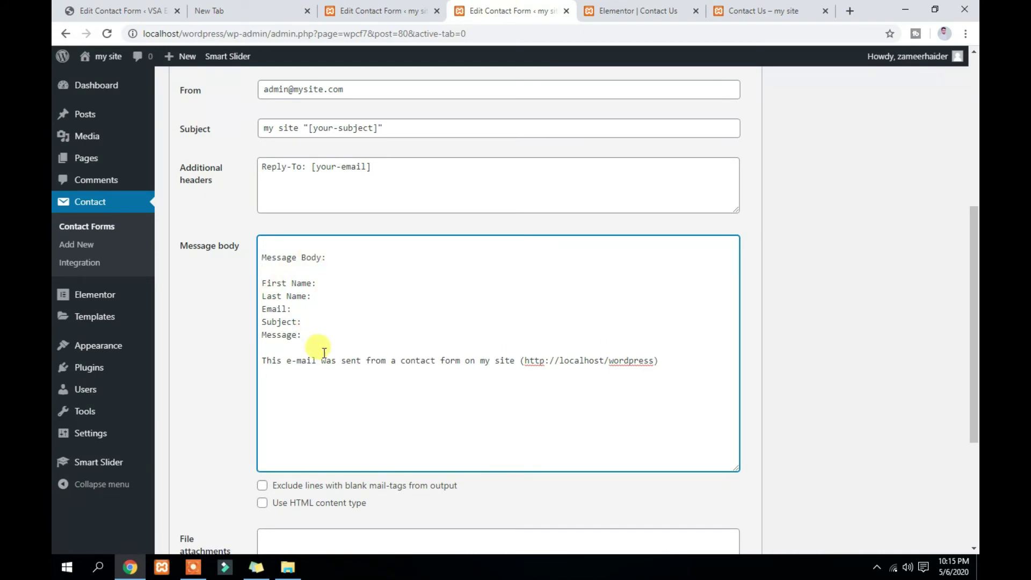
scroll(323, 353, up, 4)
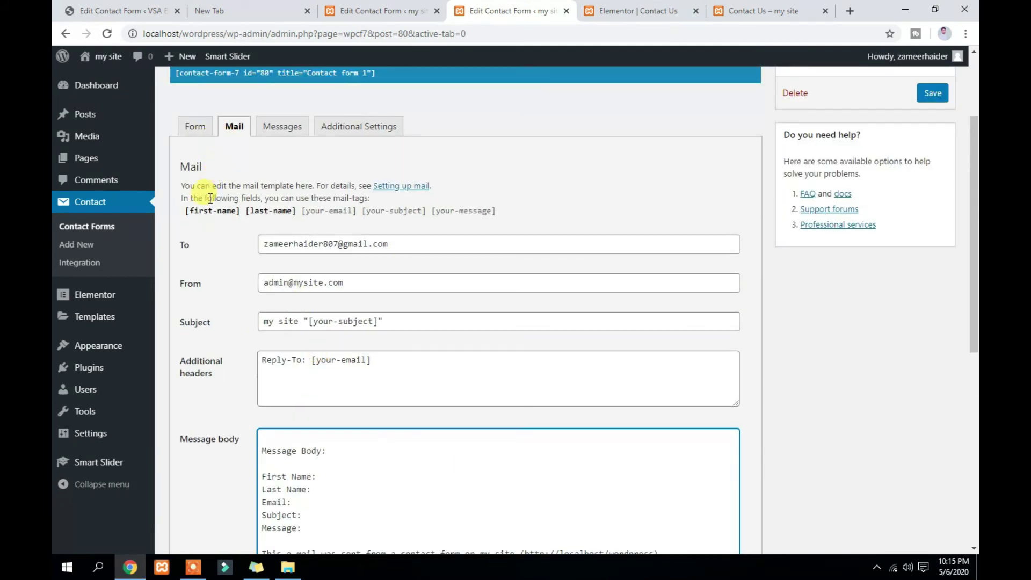
Check the field names in the form template, then return to the Mail settings
click(193, 128)
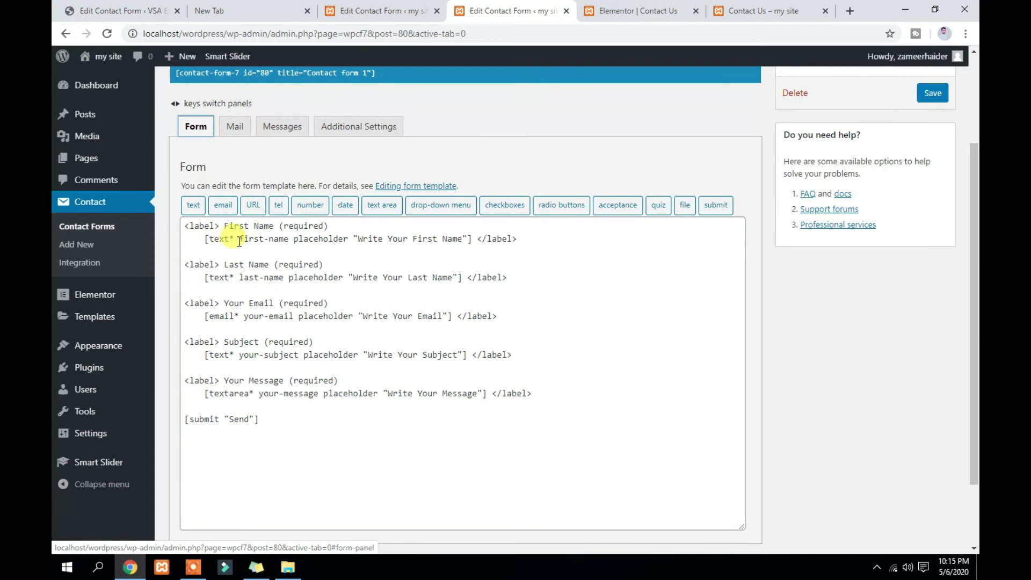
drag(239, 277, 511, 278)
drag(244, 316, 293, 317)
drag(239, 355, 295, 356)
drag(259, 394, 305, 398)
click(282, 416)
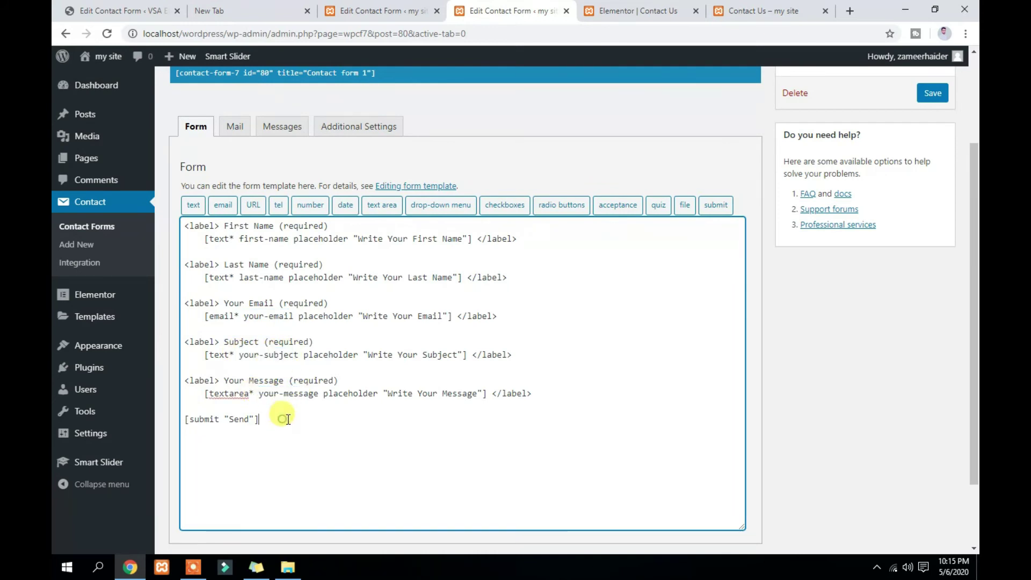
click(231, 129)
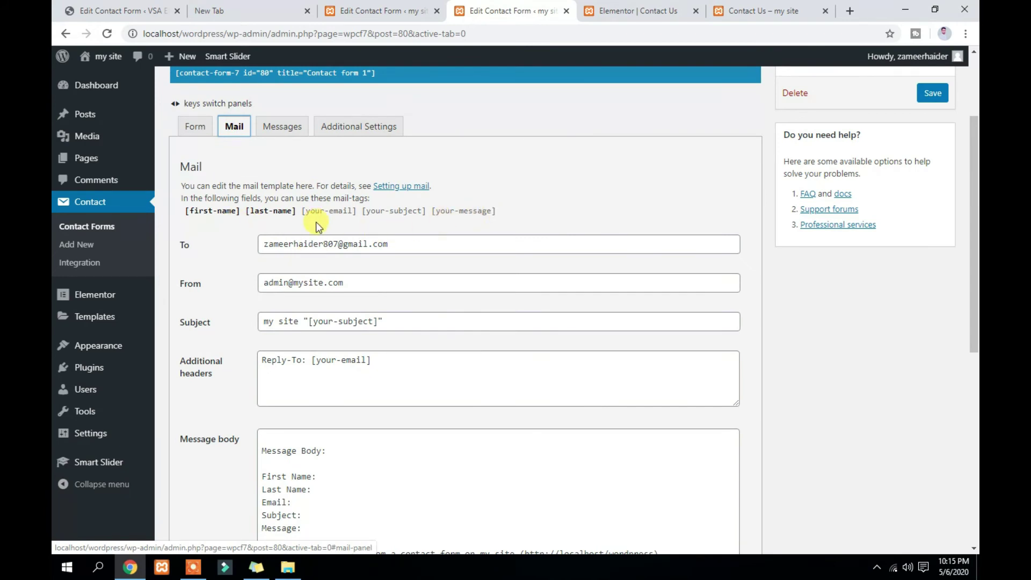
scroll(306, 221, down, 1)
Paste [first-name] and [last-name] after the First Name and Last Name labels
drag(187, 153, 237, 154)
key(ctrl+c)
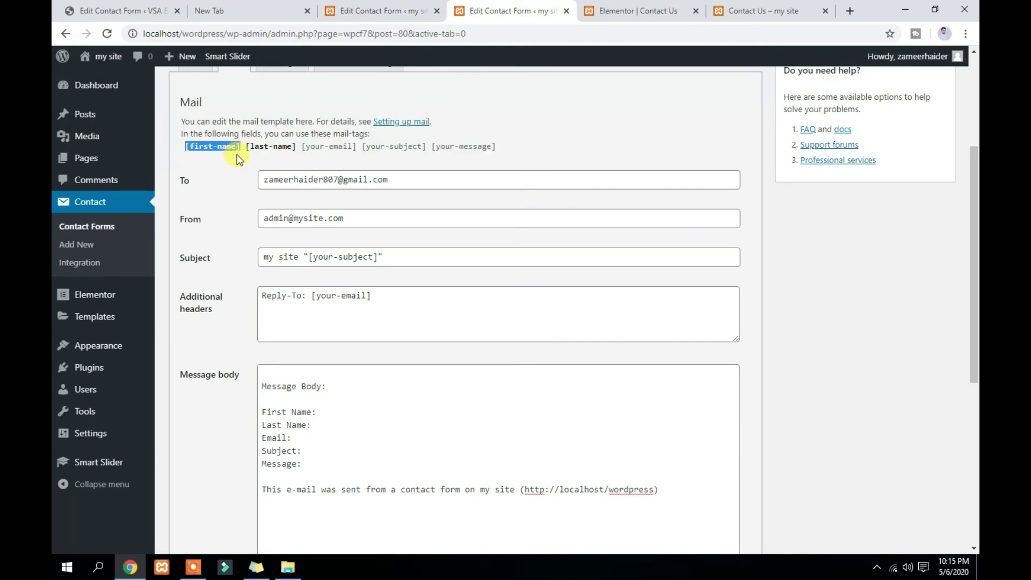
click(321, 412)
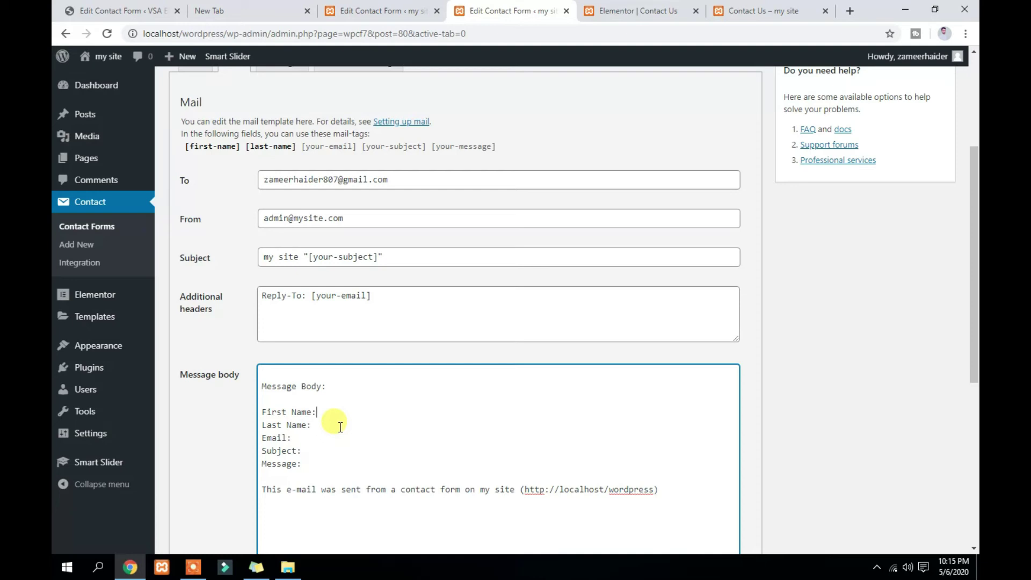
key(ctrl+v)
drag(246, 154, 294, 156)
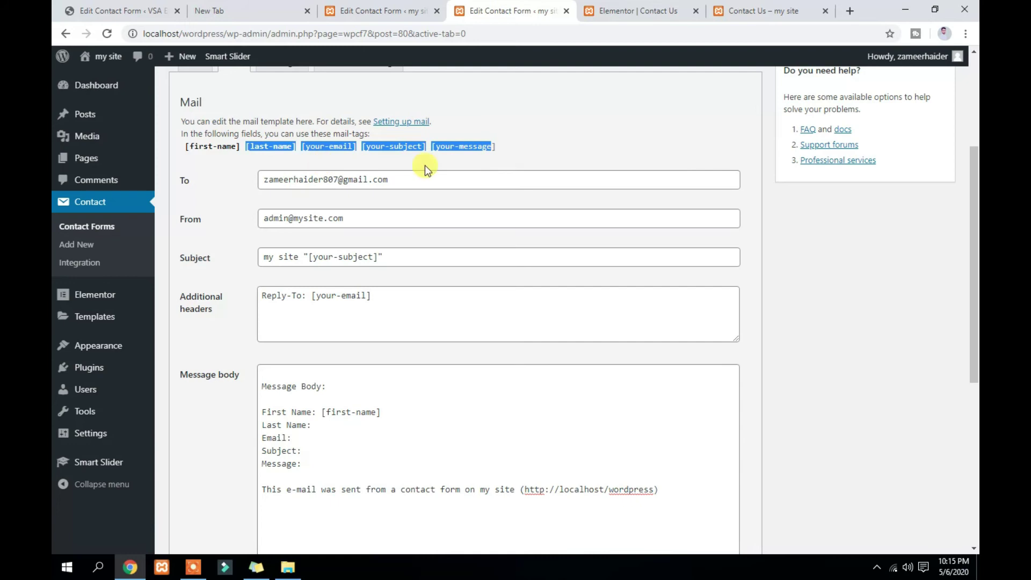
click(510, 154)
drag(297, 153, 245, 156)
key(ctrl+c)
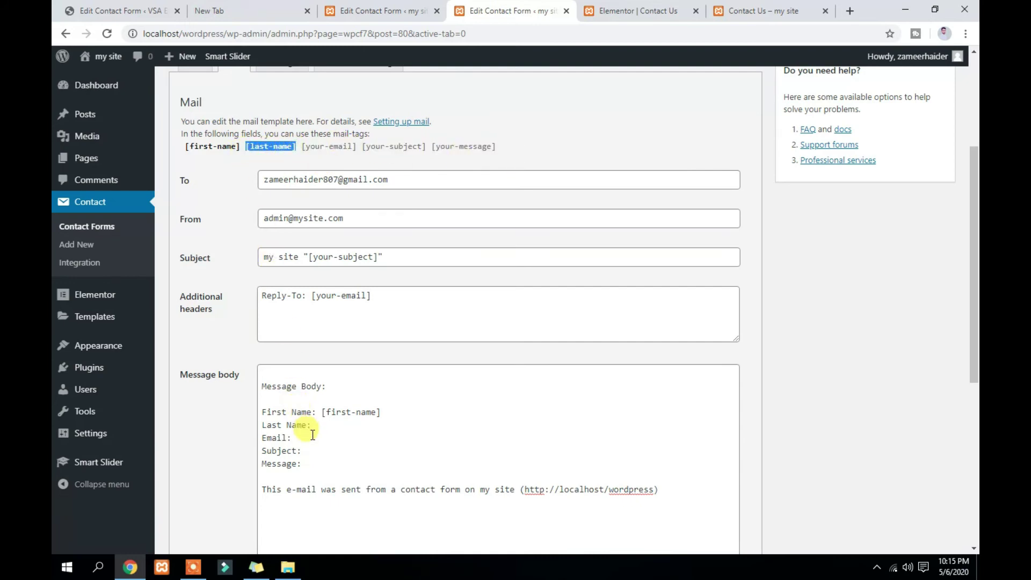
click(314, 425)
key(ctrl+v)
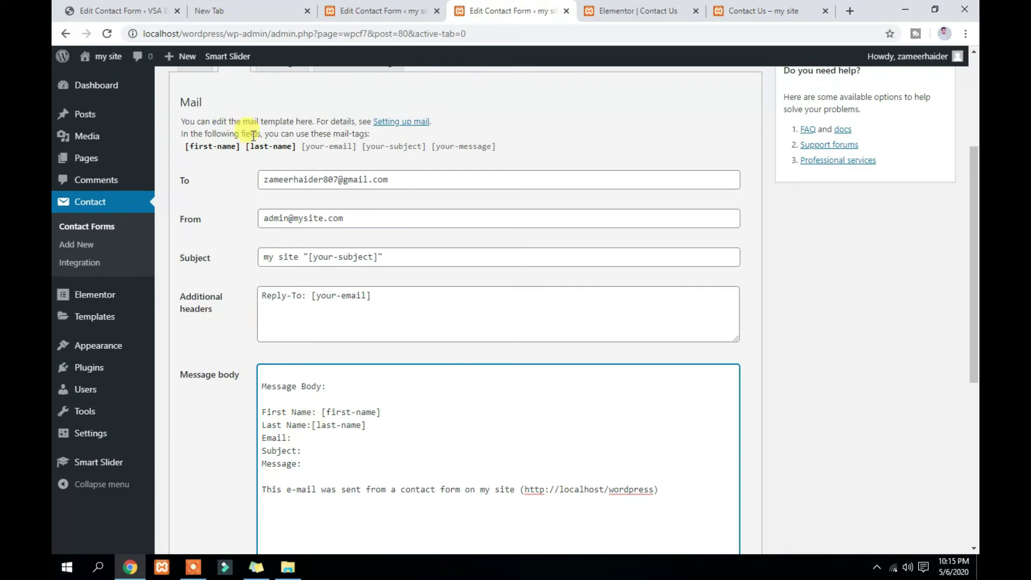
Paste [your-email], [your-subject] and [your-message] after the Email, Subject and Message labels
drag(301, 153, 357, 156)
key(ctrl+c)
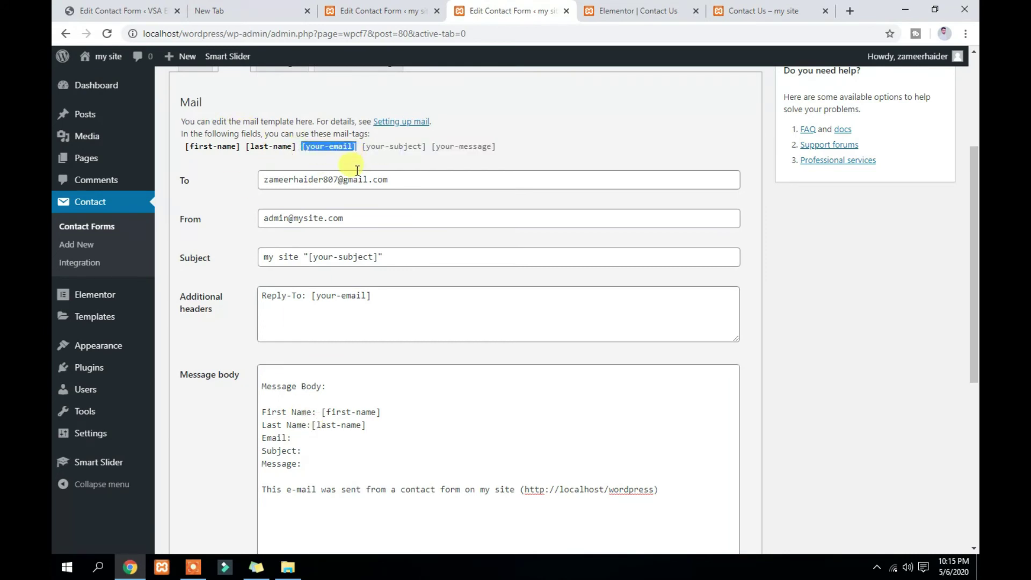
click(313, 440)
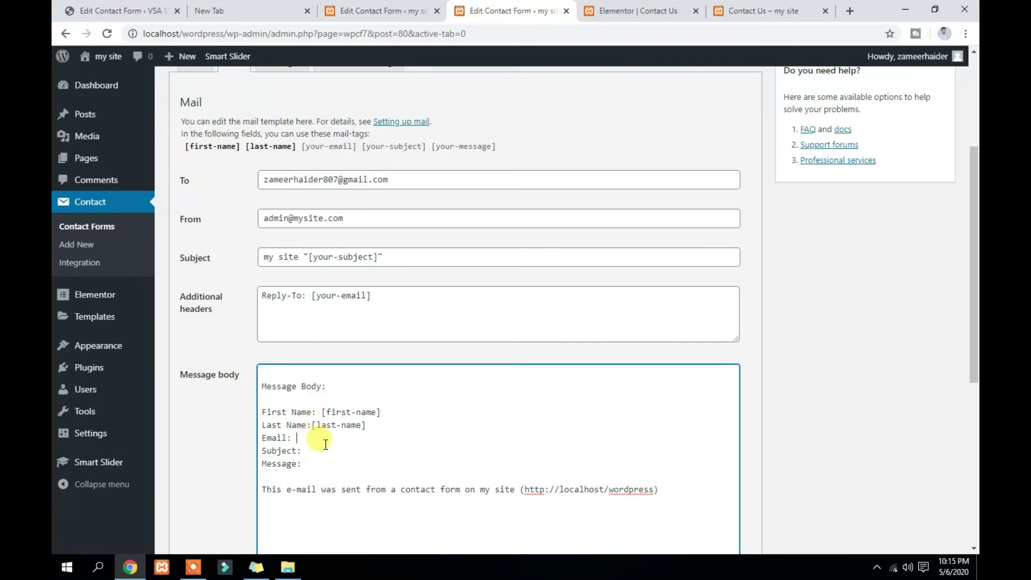
key(ctrl+v)
drag(365, 148, 426, 156)
key(ctrl+c)
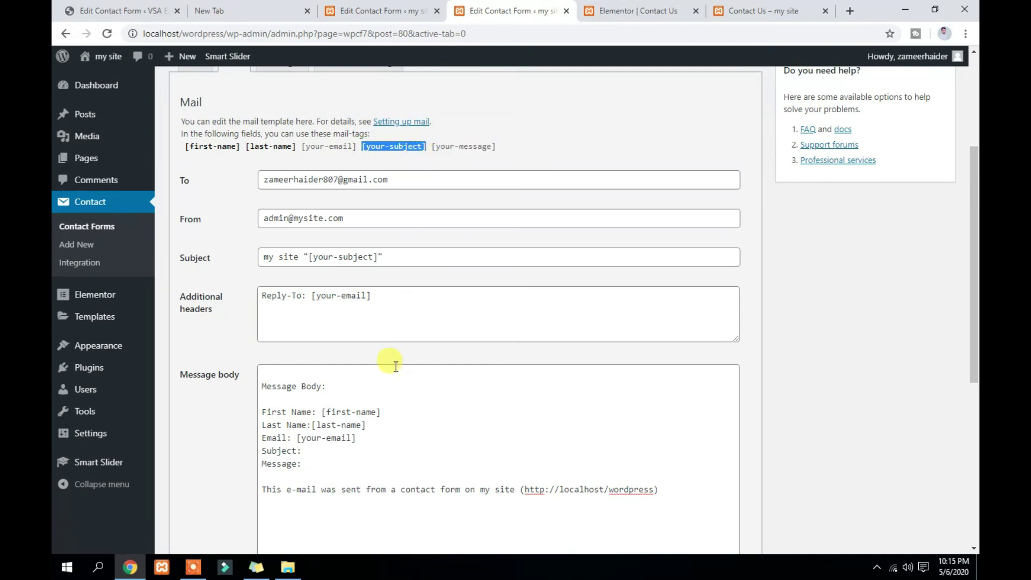
click(328, 453)
key(ctrl+v)
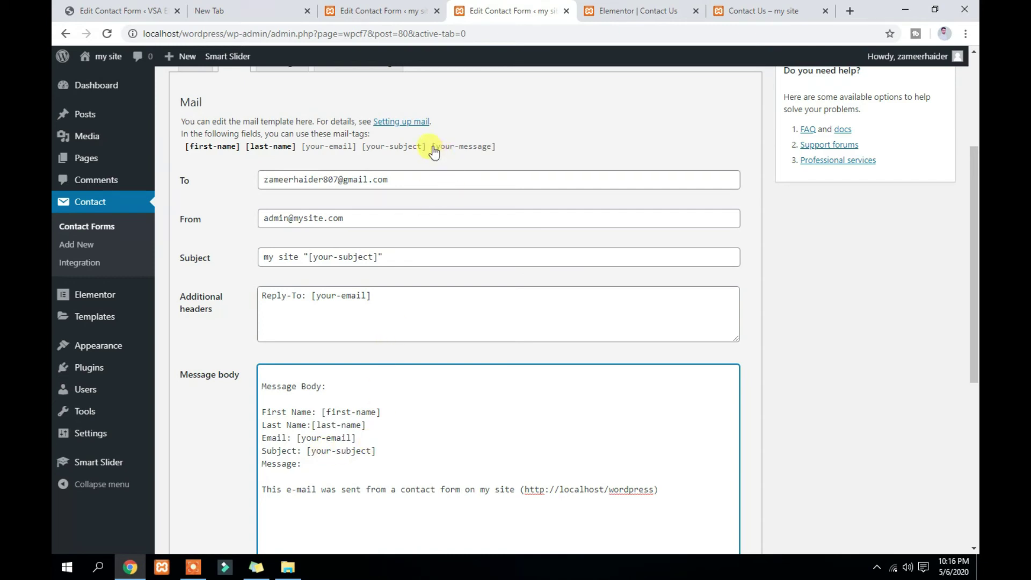
drag(431, 146, 496, 156)
key(ctrl+c)
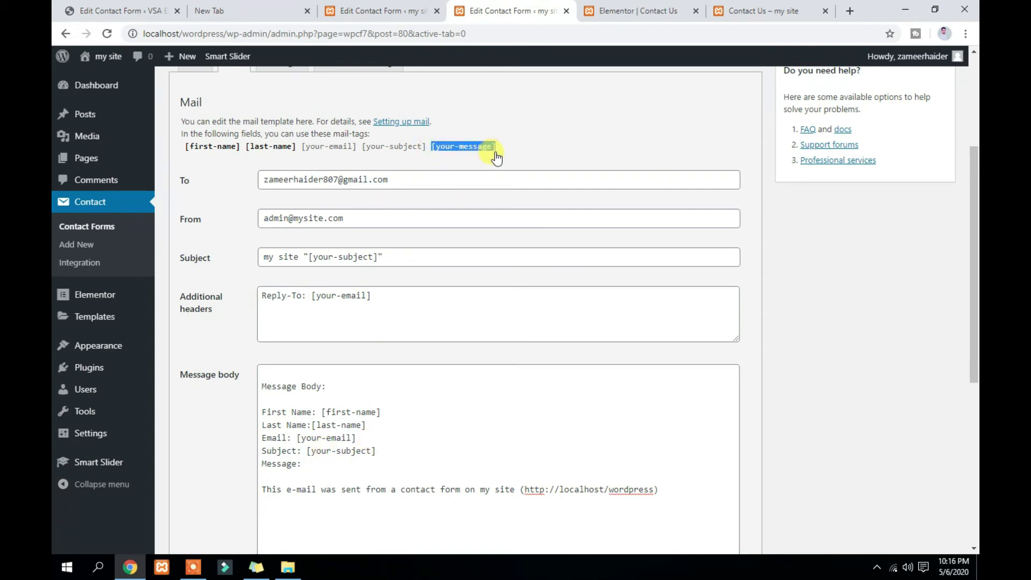
click(324, 465)
key(ctrl+v)
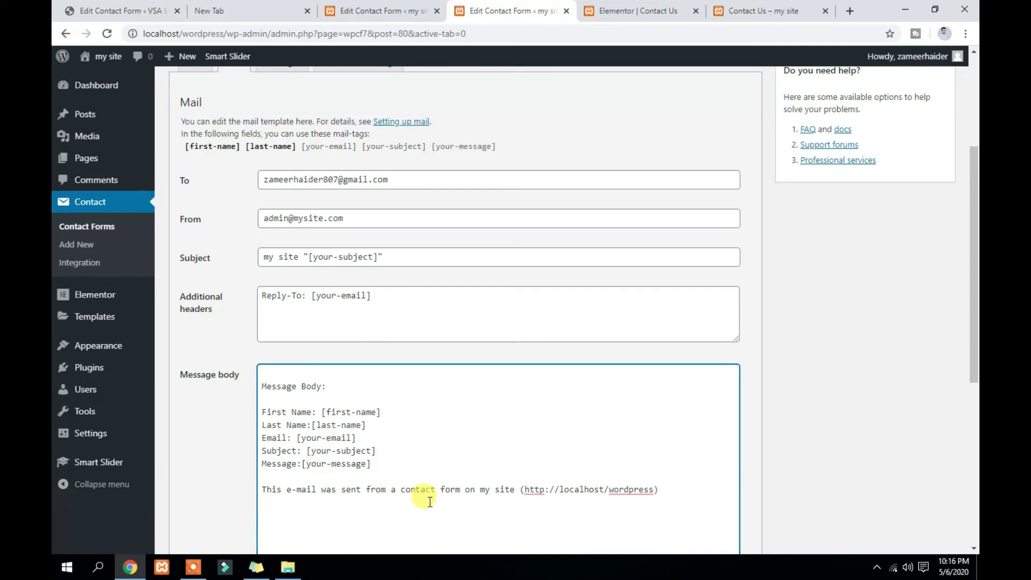
Delete the default sent-from footer line, then undo to restore it
drag(660, 489, 260, 511)
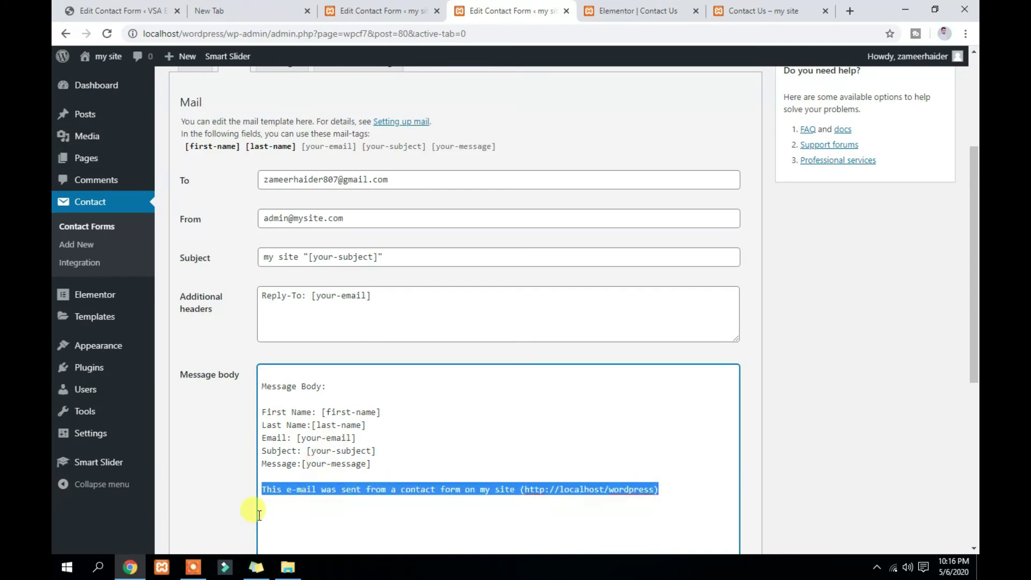
key(BackSpace)
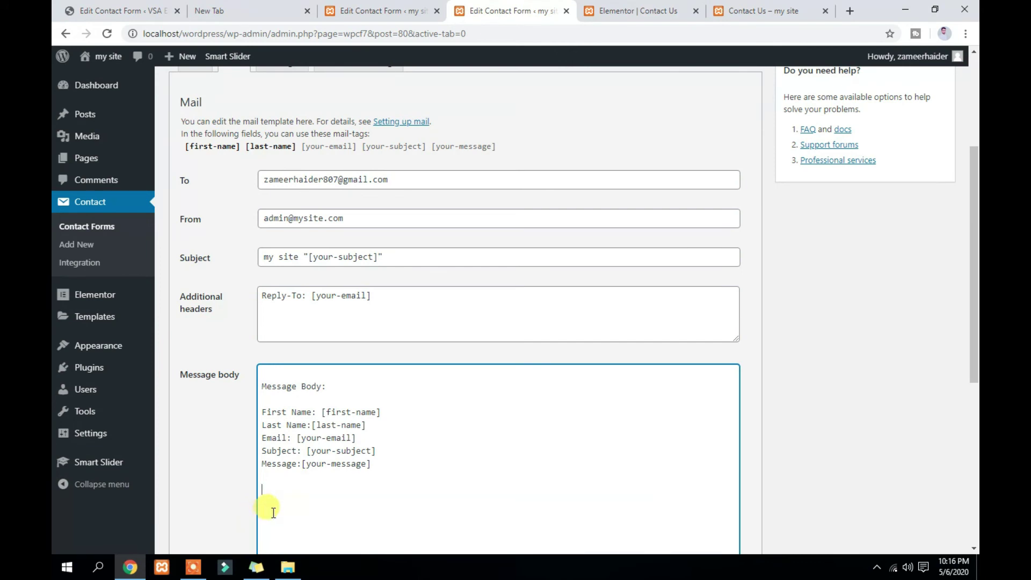
key(ctrl+z)
scroll(451, 400, down, 5)
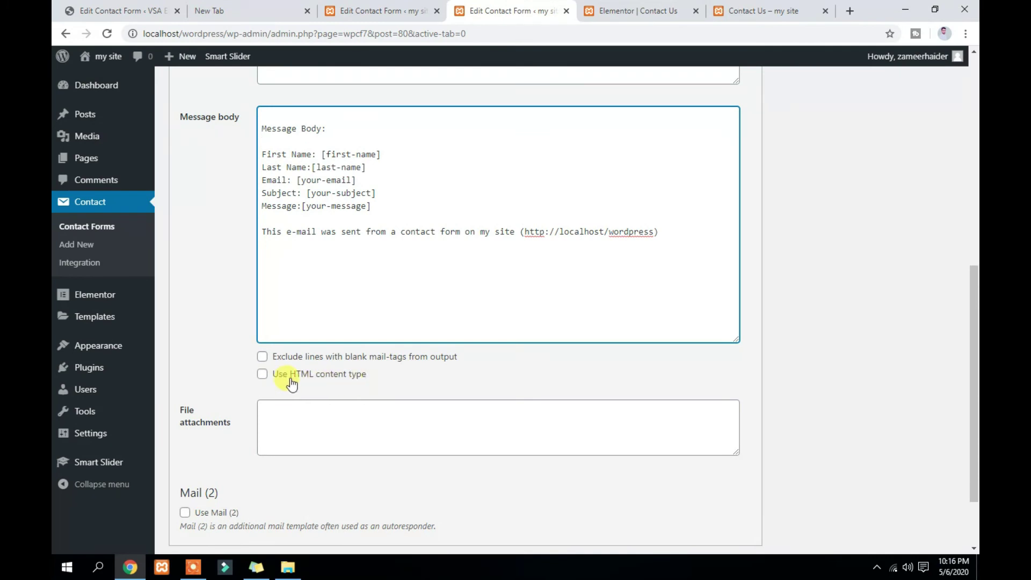
Enable 'Use HTML content type' for the mail and save the contact form
click(262, 375)
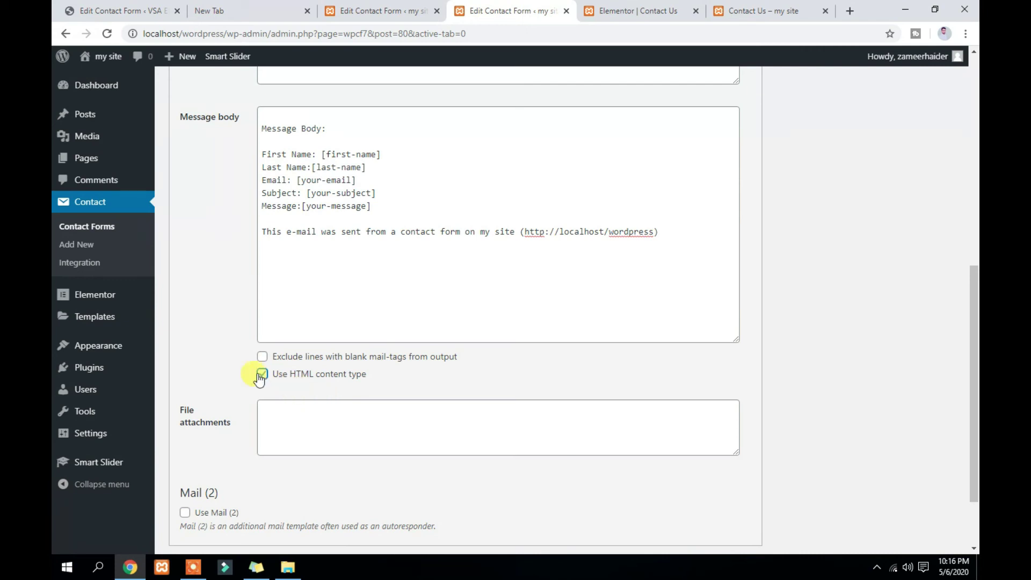
scroll(356, 382, down, 2)
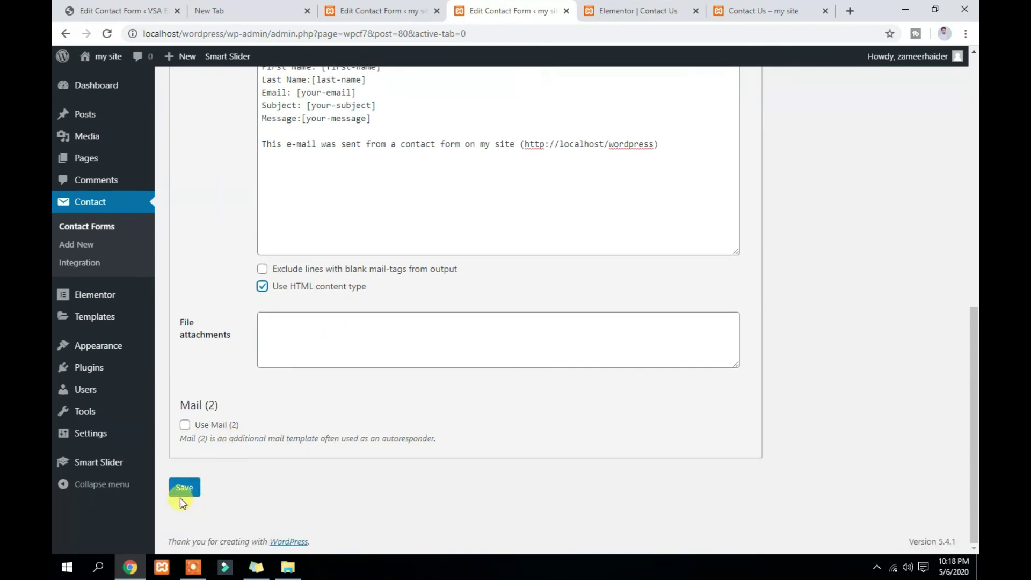
click(182, 490)
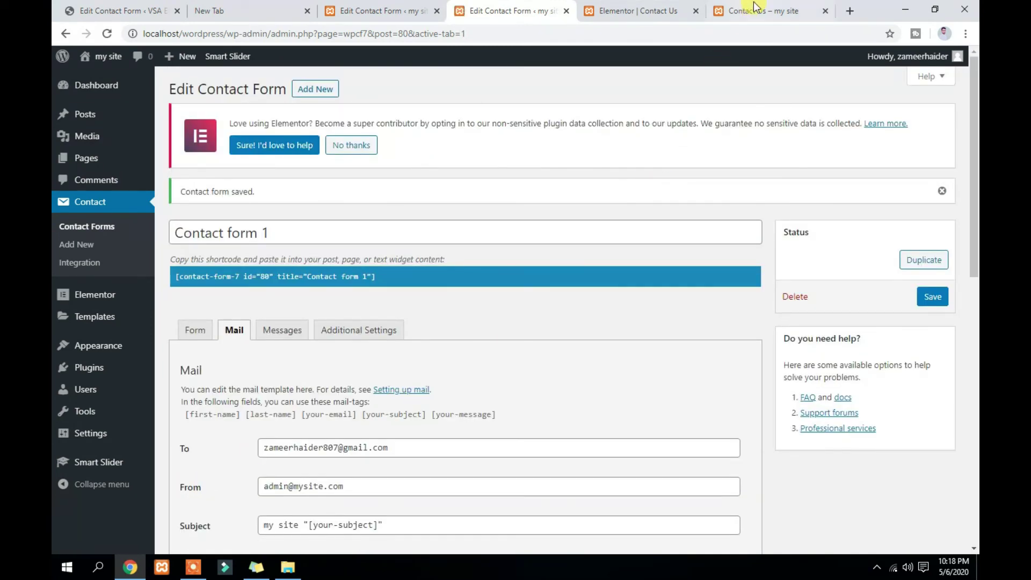
click(760, 11)
Reload the Contact Us page and enter a sample first name, last name and email address
click(108, 34)
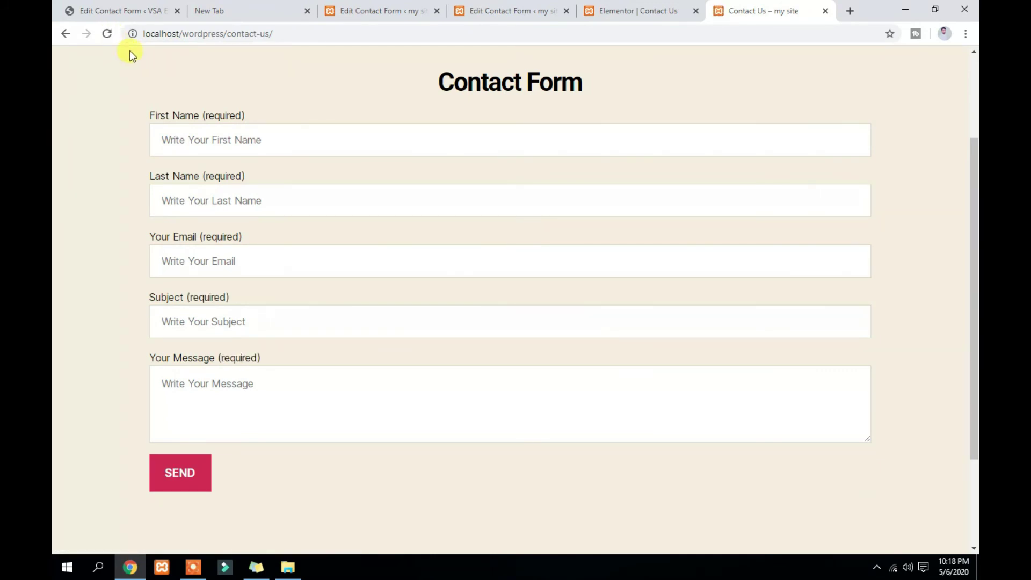
click(215, 141)
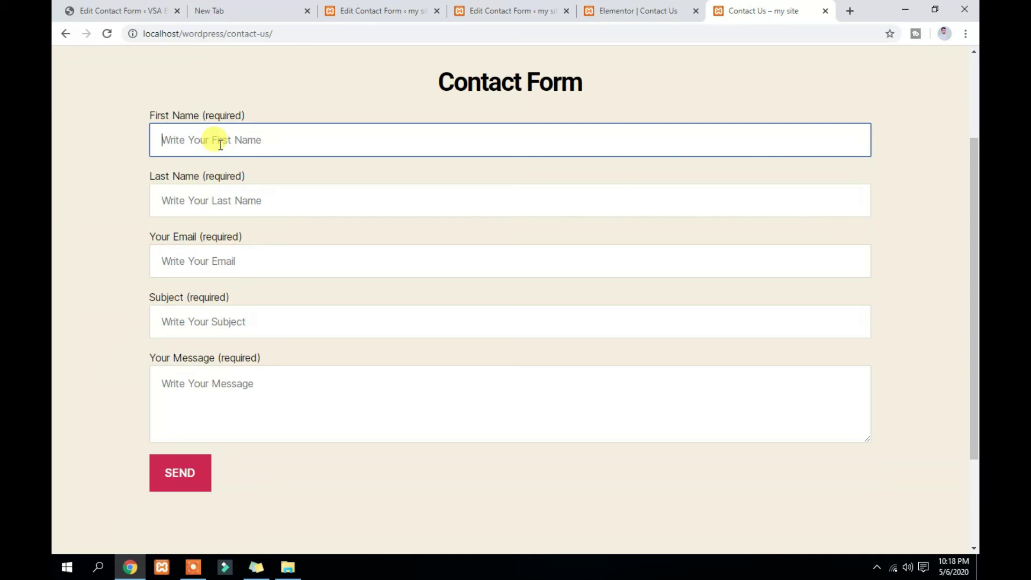
text(expa)
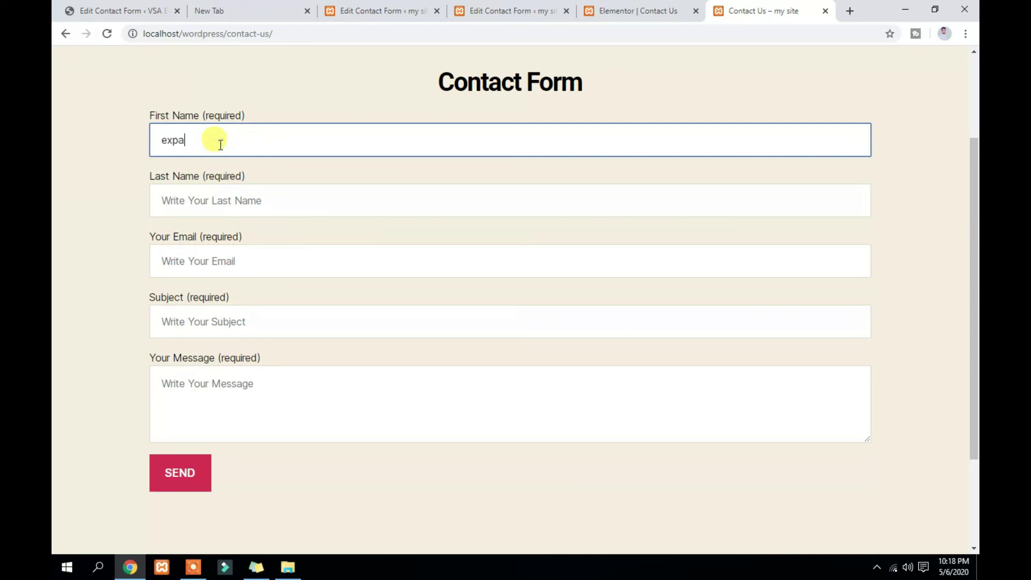
text(mple)
key(BackSpace)
key(BackSpace)
key(BackSpace)
key(BackSpace)
key(BackSpace)
key(BackSpace)
text(ample)
click(250, 207)
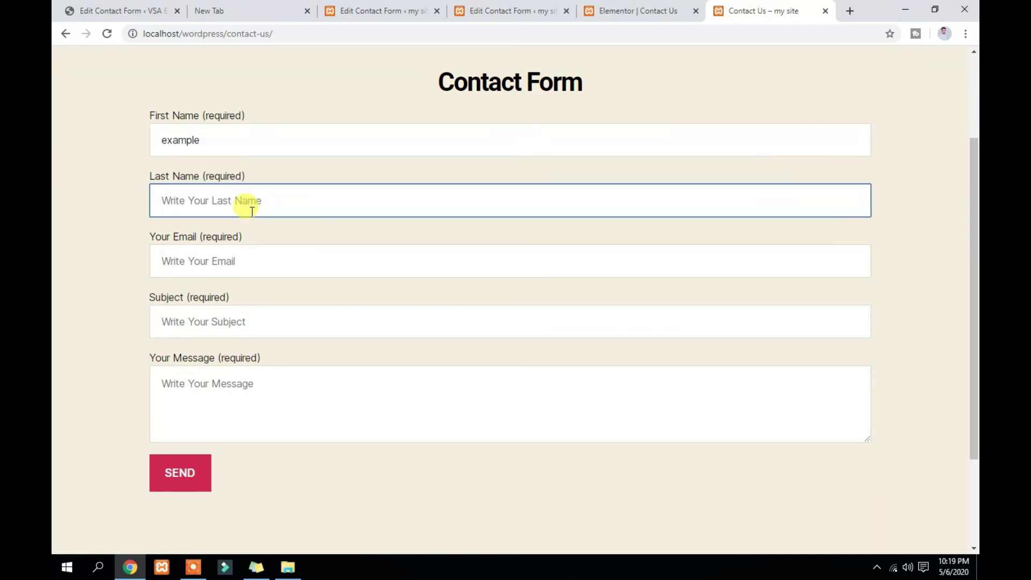
text(text)
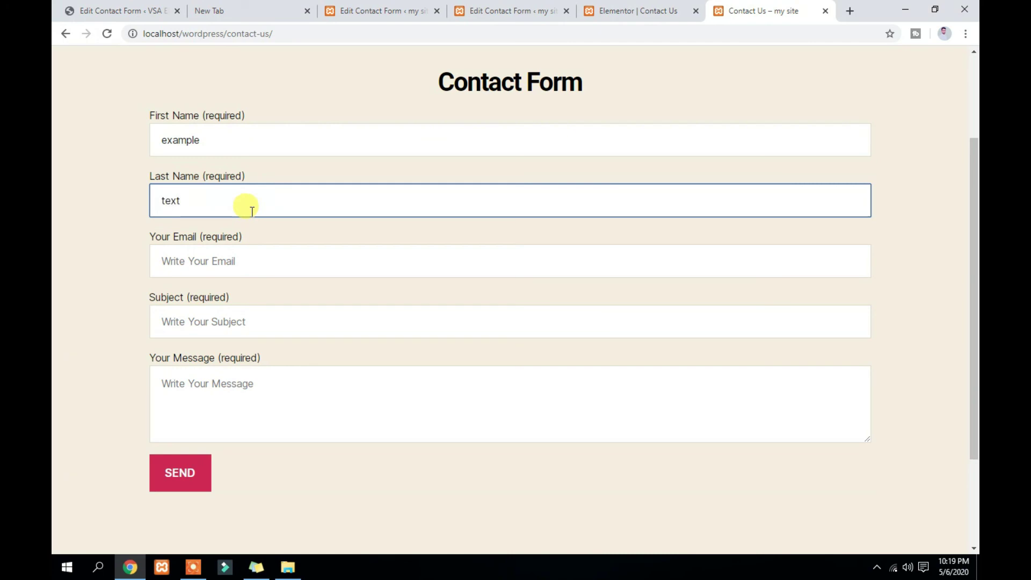
click(236, 257)
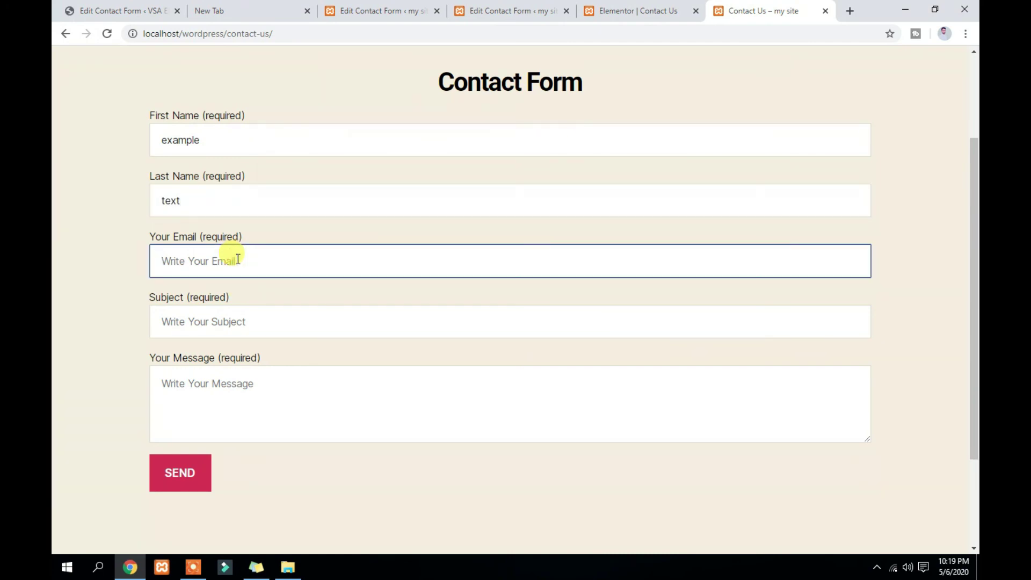
key(Left)
key(Left)
key(Left)
key(BackSpace)
key(BackSpace)
key(BackSpace)
key(BackSpace)
key(BackSpace)
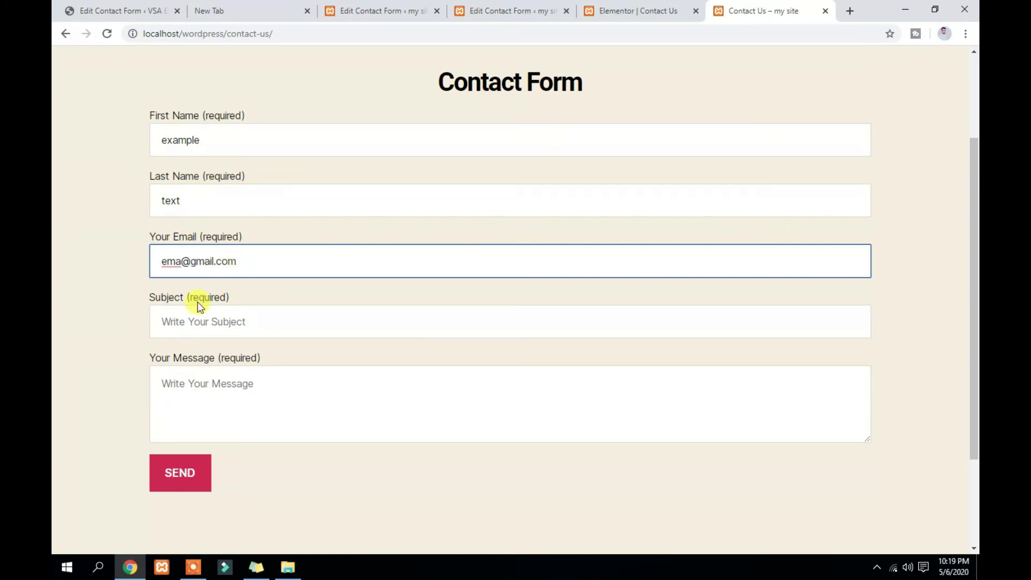
Enter subject 'my site subject' and message 'my first message', then submit the form
click(231, 321)
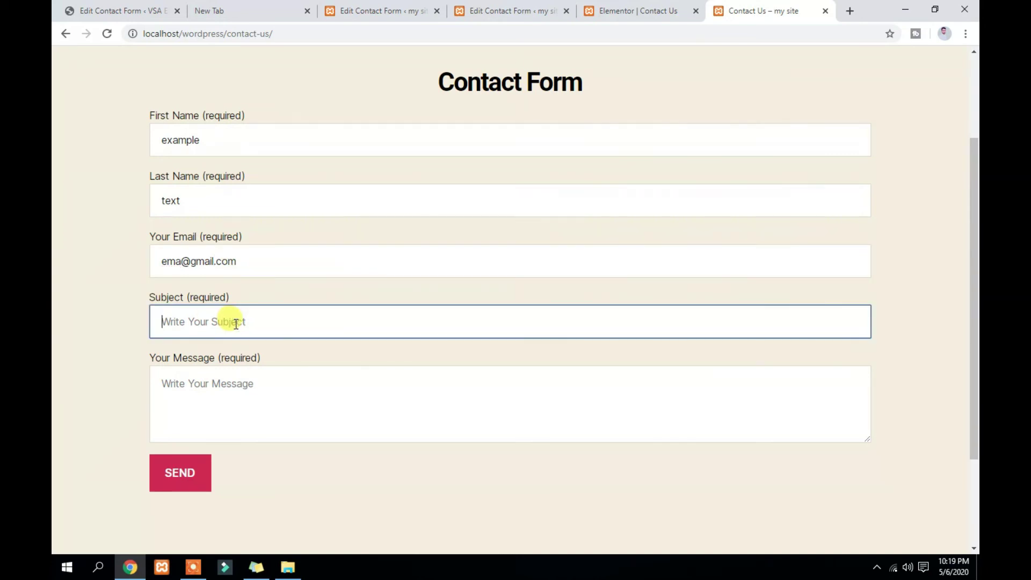
text(my site subjet)
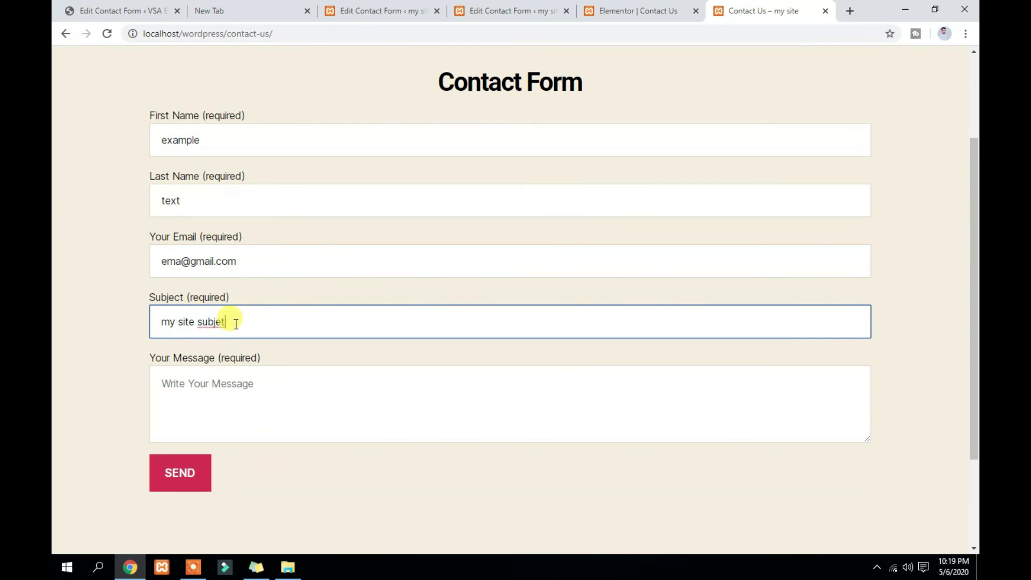
key(BackSpace)
text(ct)
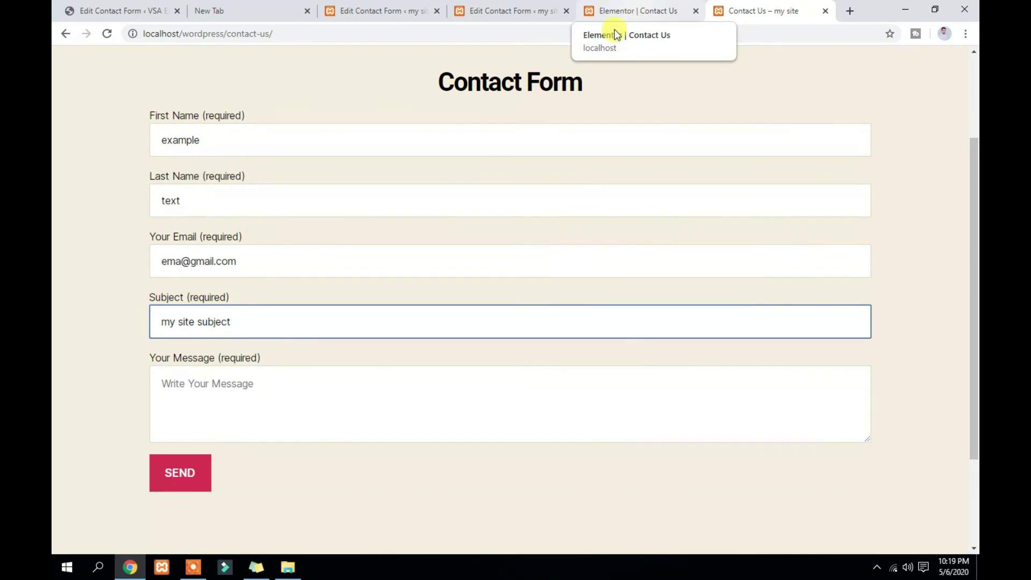
click(268, 387)
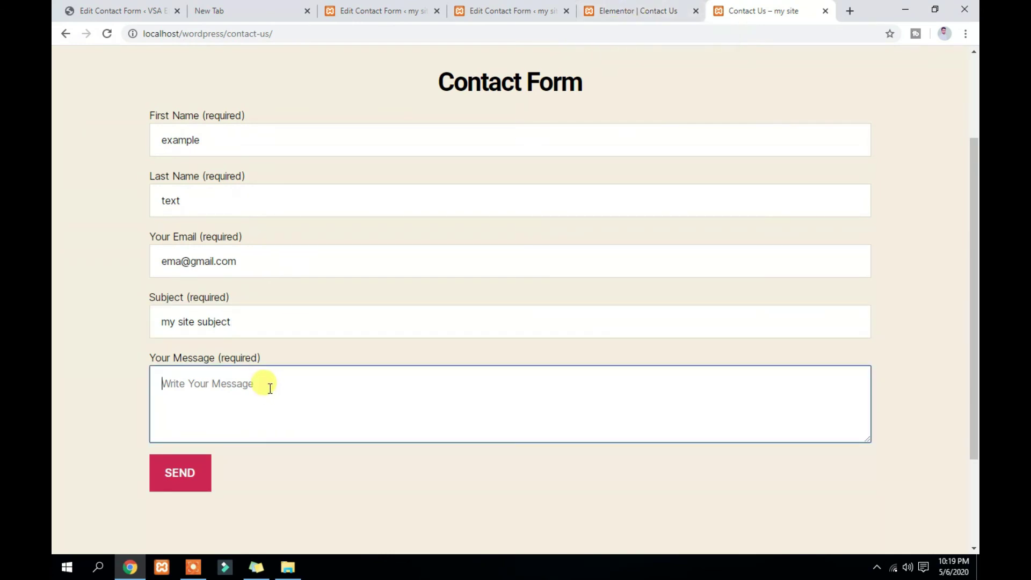
text(my first megg)
key(BackSpace)
text(ssage)
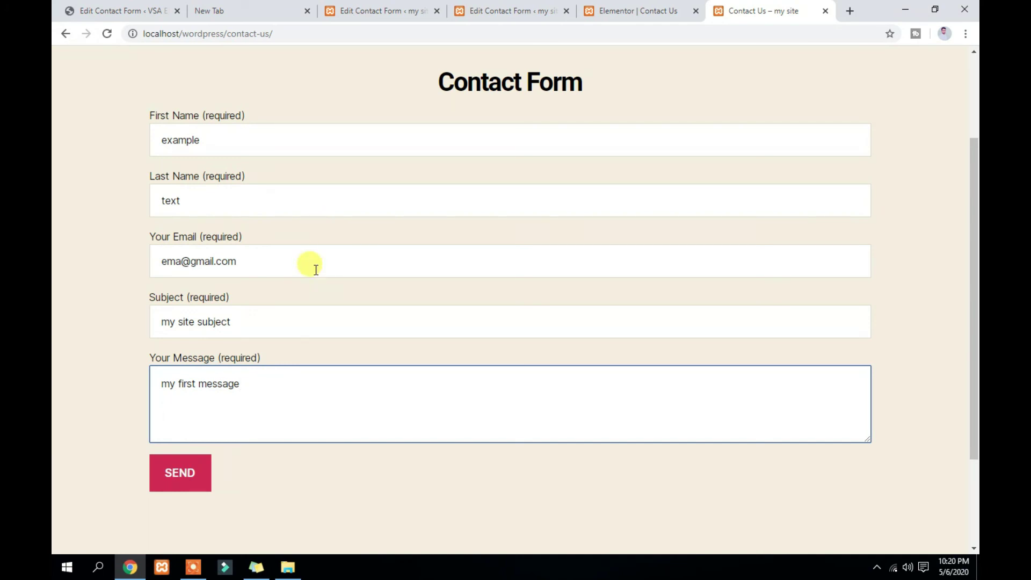
click(173, 487)
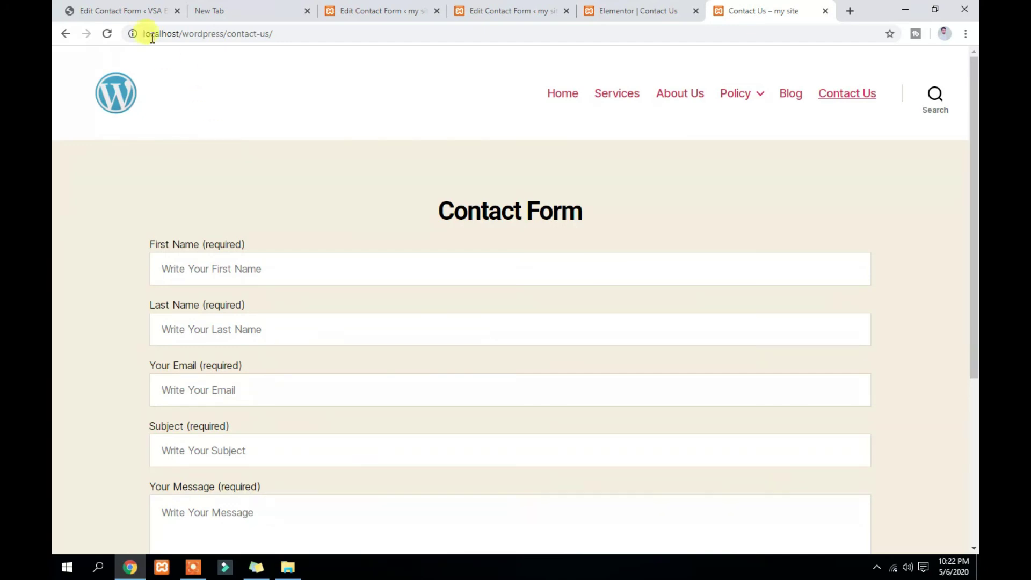
Open the live site in a new tab and go to its Contact Us page form
click(126, 11)
mouse_move(110, 56)
right_click(131, 84)
click(132, 87)
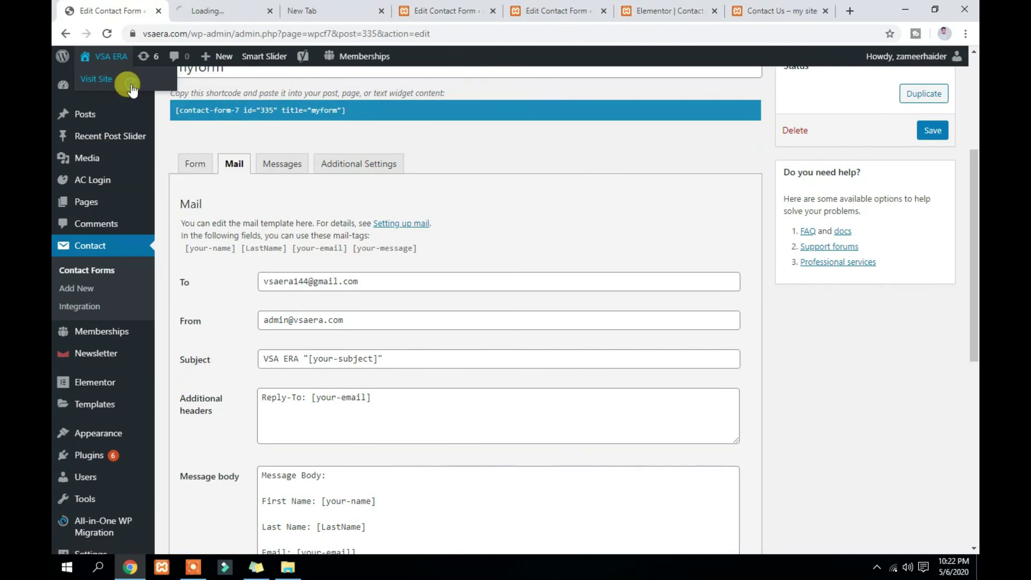
click(200, 6)
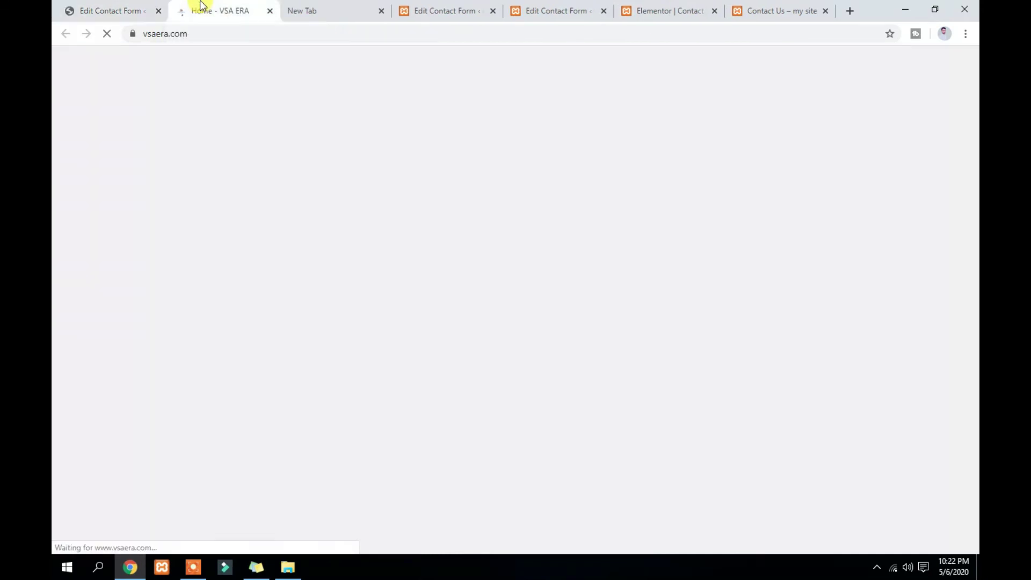
click(150, 6)
click(208, 8)
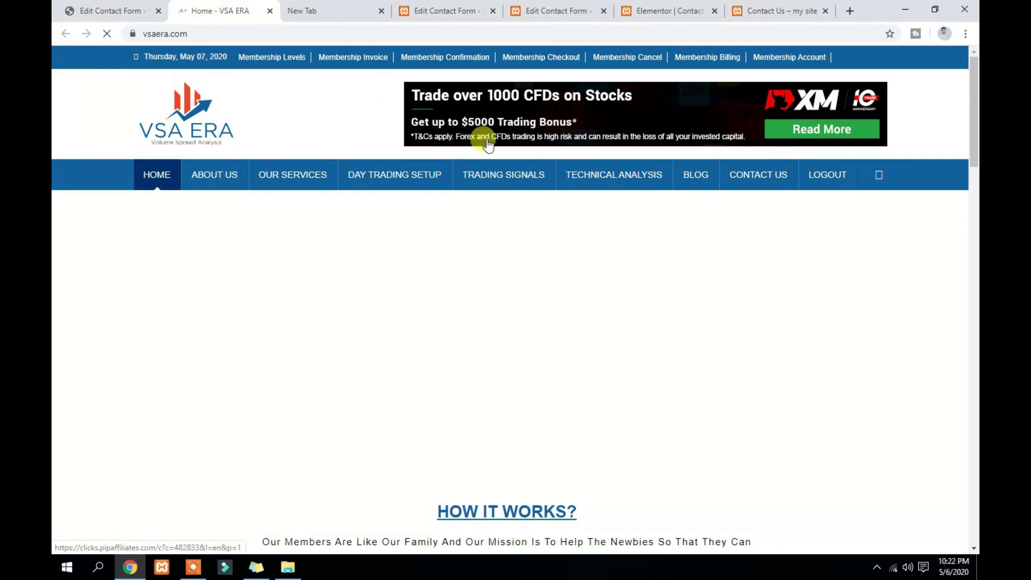
click(769, 178)
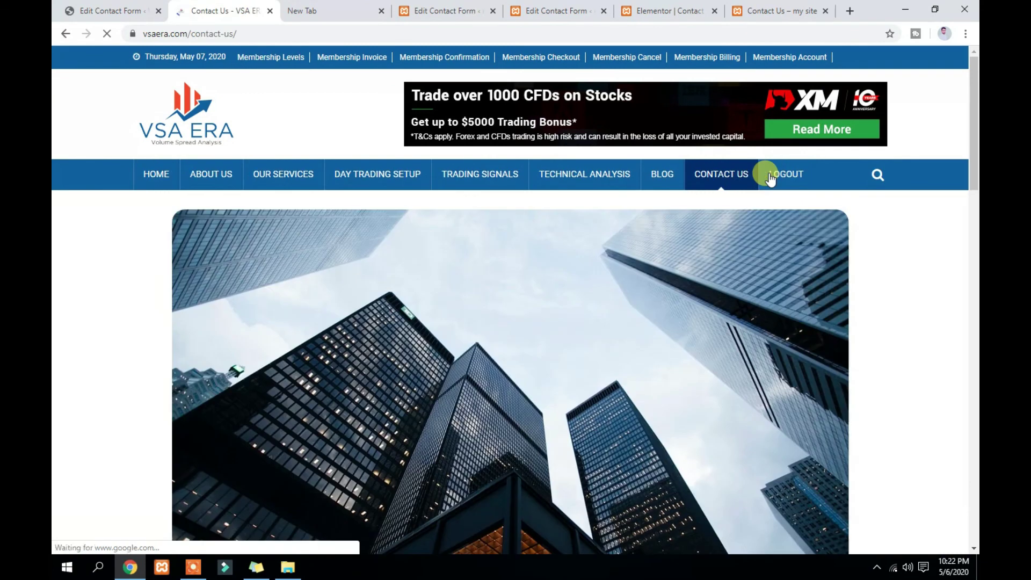
scroll(768, 217, down, 5)
scroll(762, 220, down, 9)
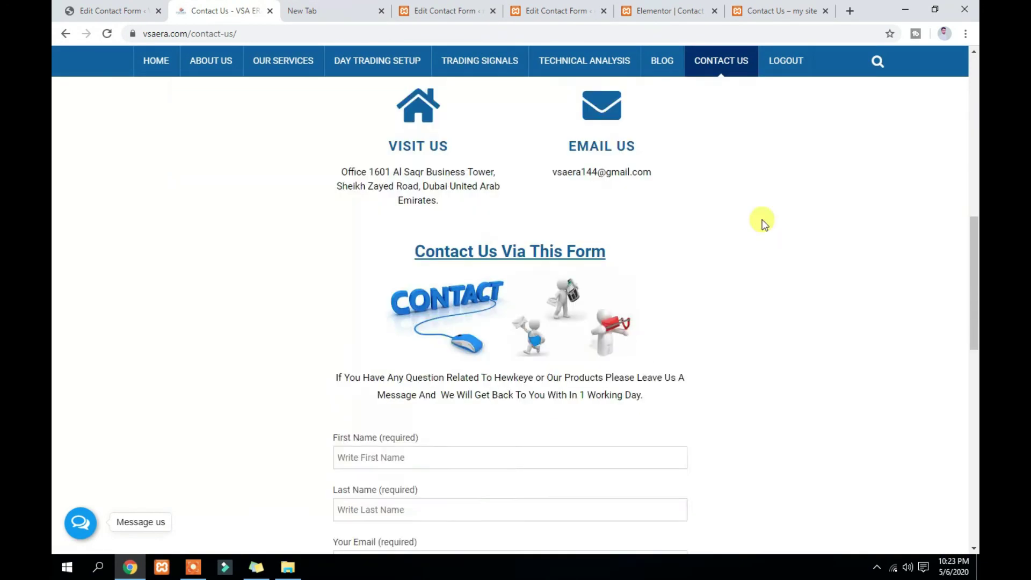
Fill in a first name, a last name and the saved e-mail address
click(407, 233)
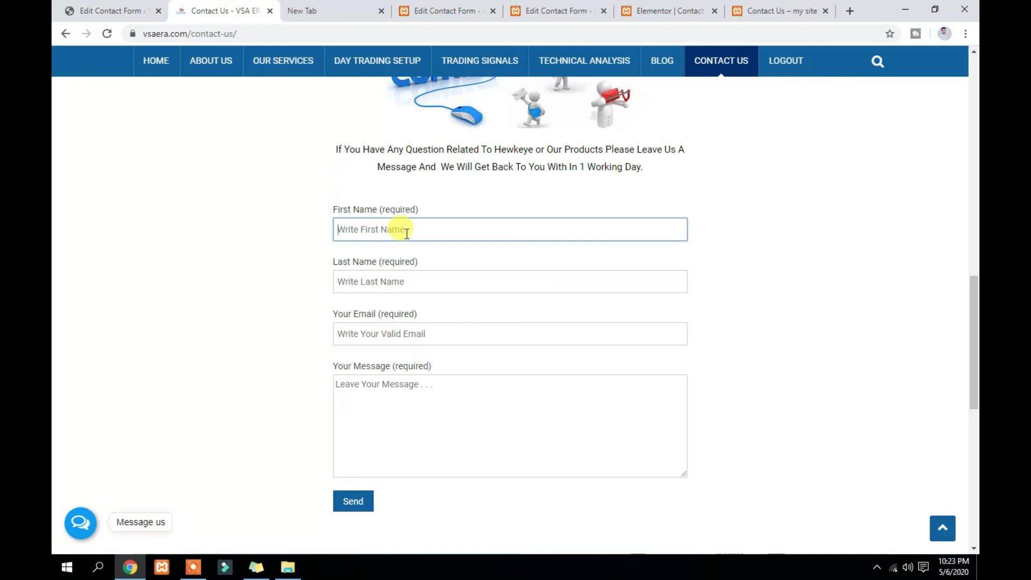
text(ean)
click(417, 281)
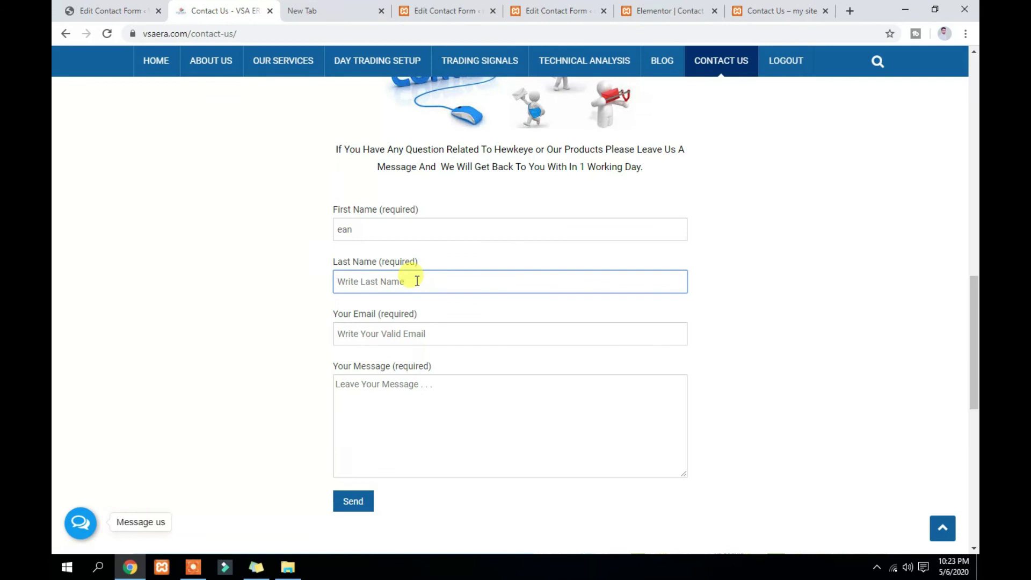
text(dasd)
click(418, 333)
click(419, 364)
Enter the test message 'sdahkjhdkfhksa', send it, confirm the thank-you notice, and return to mail settings
click(437, 414)
text(sdahkjhdkfhksa)
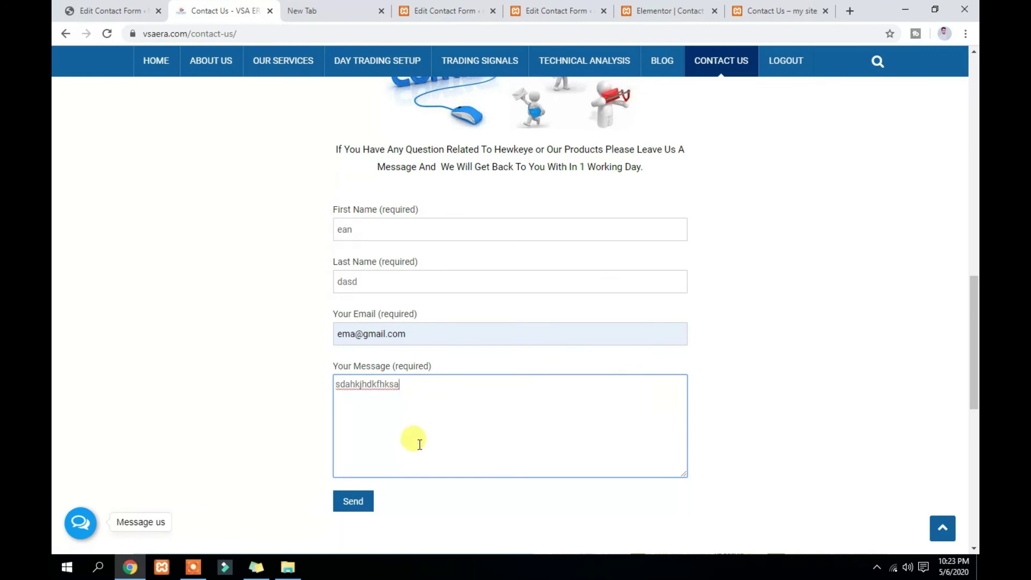
click(350, 502)
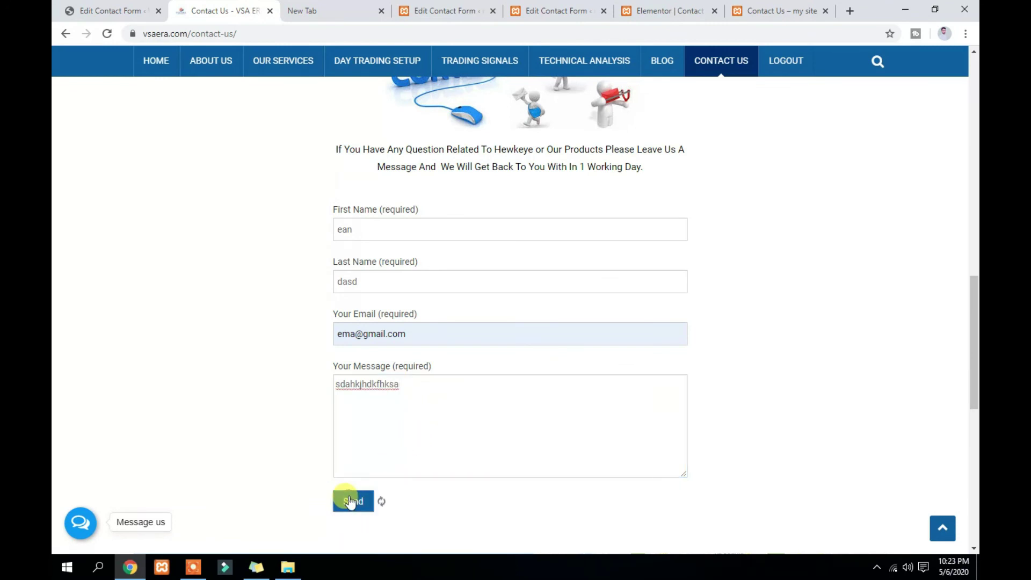
scroll(410, 474, down, 3)
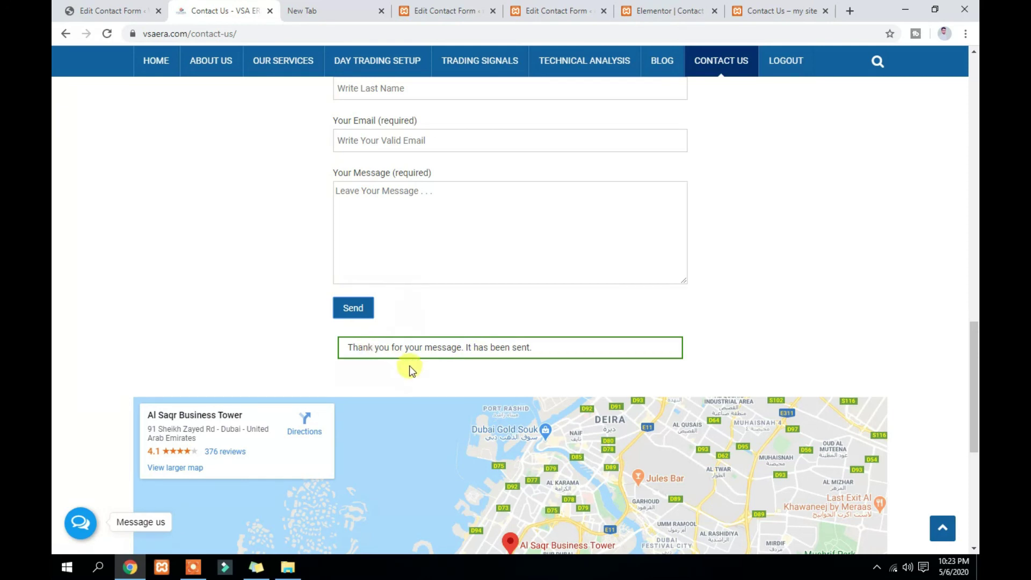
scroll(410, 367, up, 2)
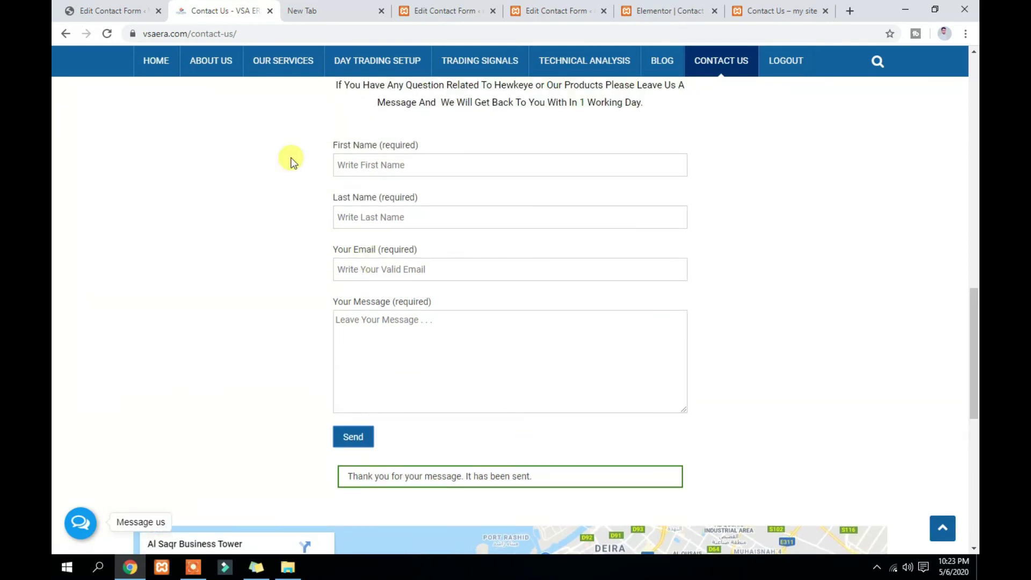
click(89, 11)
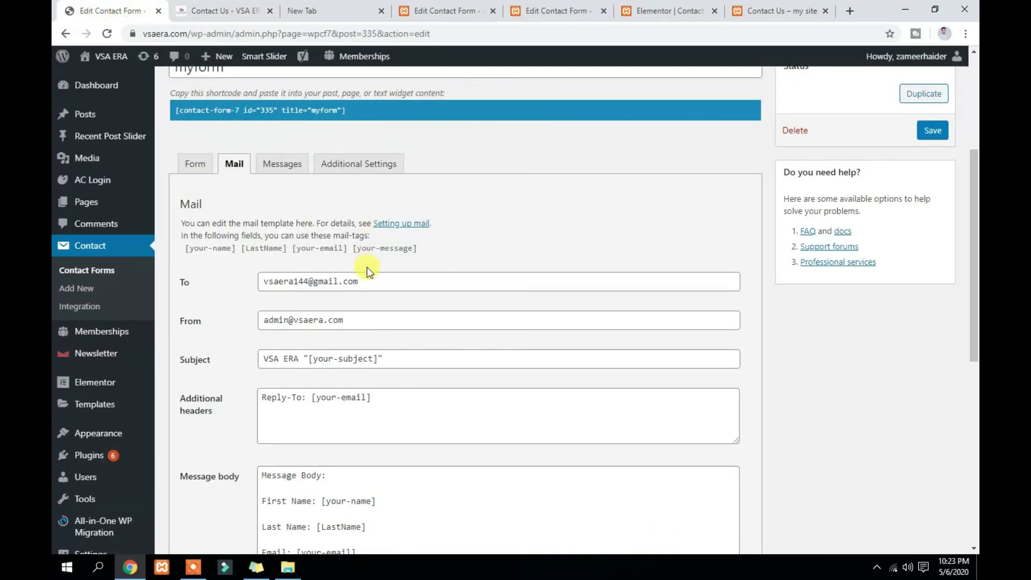
Check the mail's To recipient and message body template, then return to the local Contact Us page
scroll(368, 270, down, 1)
drag(263, 218, 365, 221)
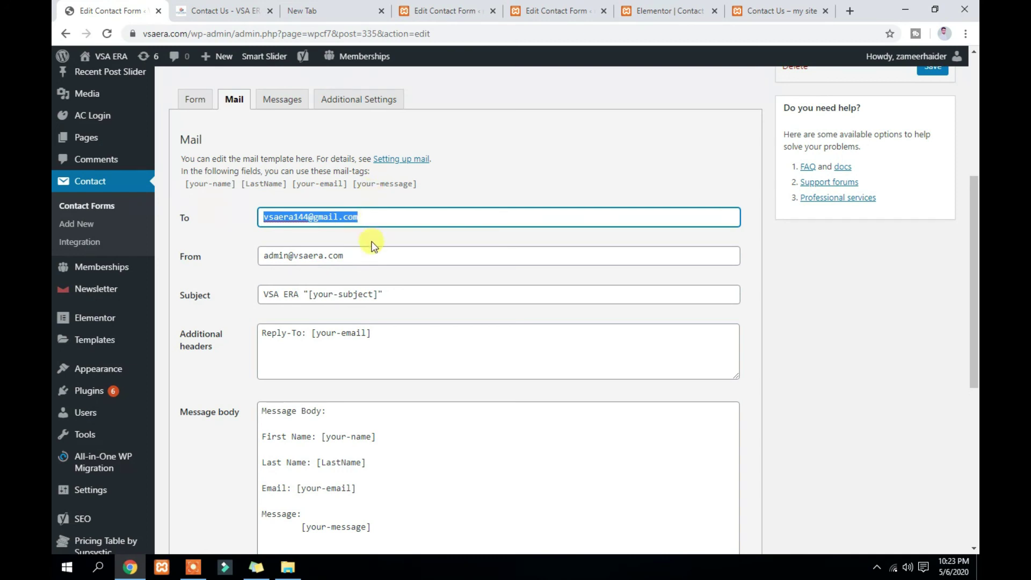
scroll(371, 242, down, 2)
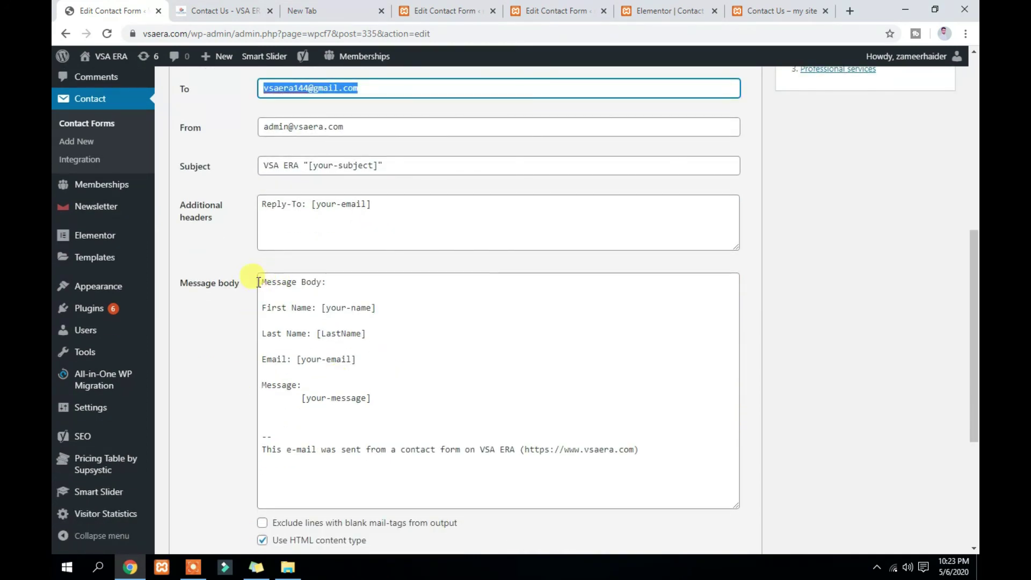
drag(259, 282, 358, 476)
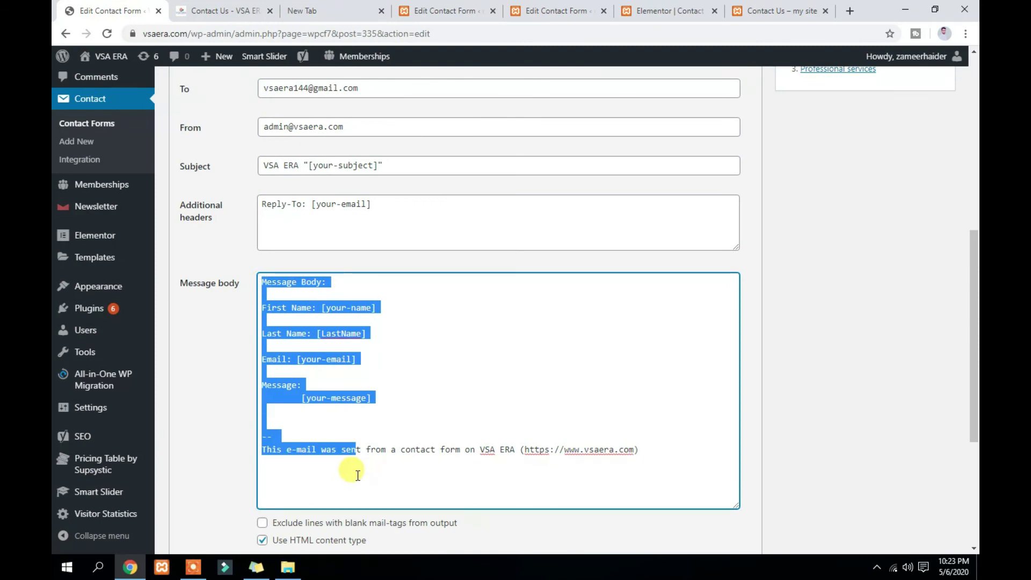
click(358, 475)
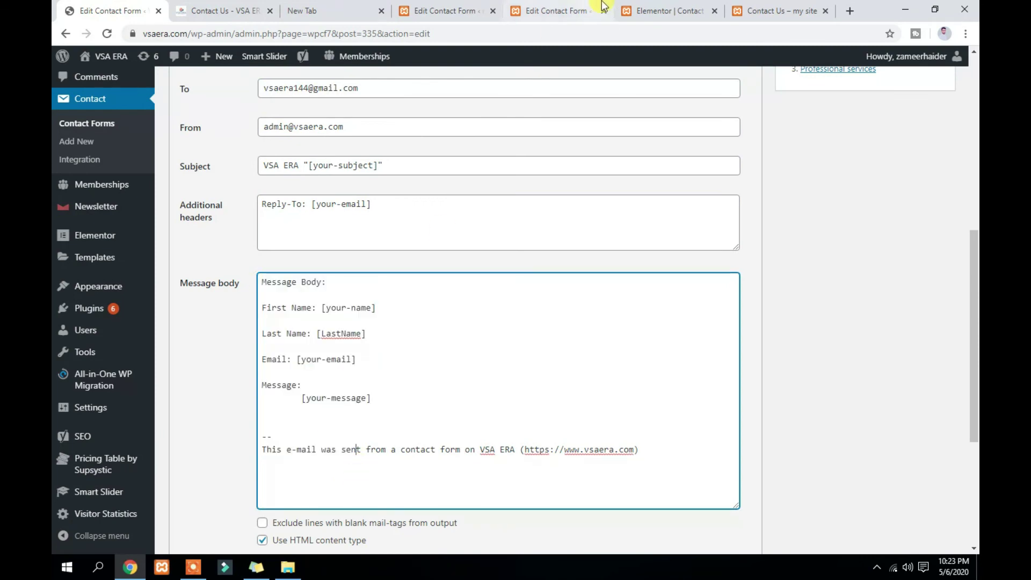
click(759, 11)
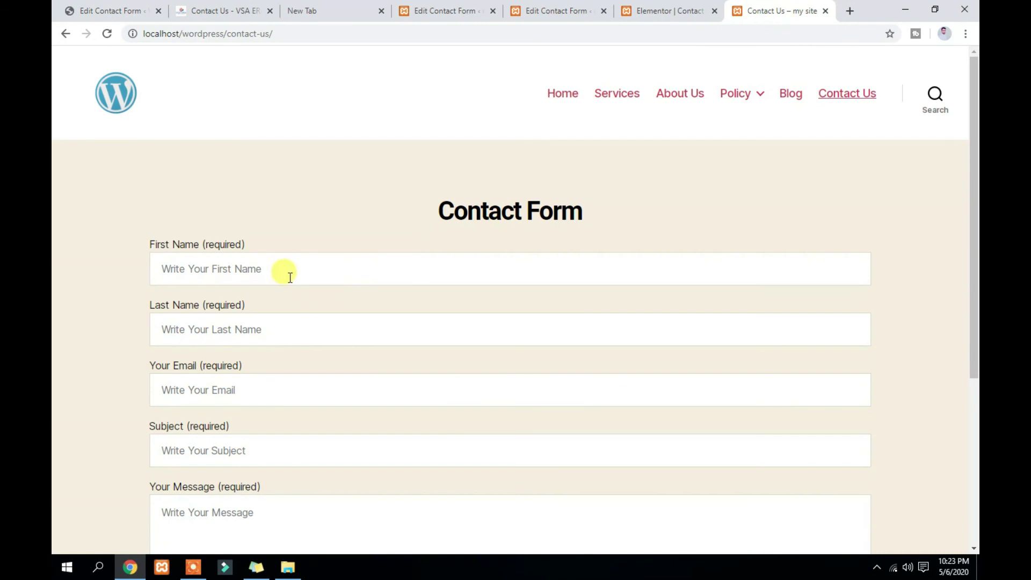